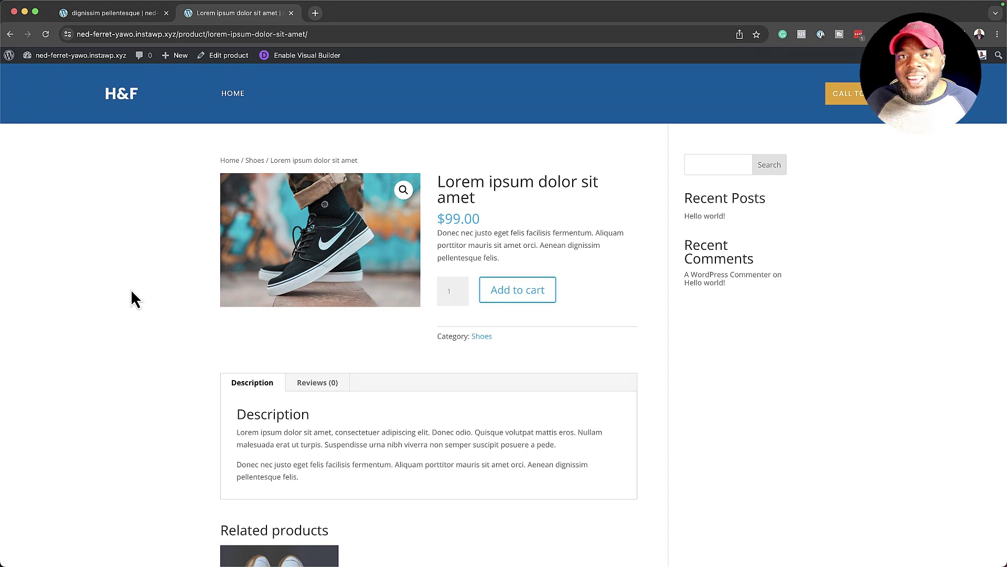
- Review the custom-designed dignissim pellentesque product page, from its hero banner down to the description and testimonial sections
left_click(98, 15)
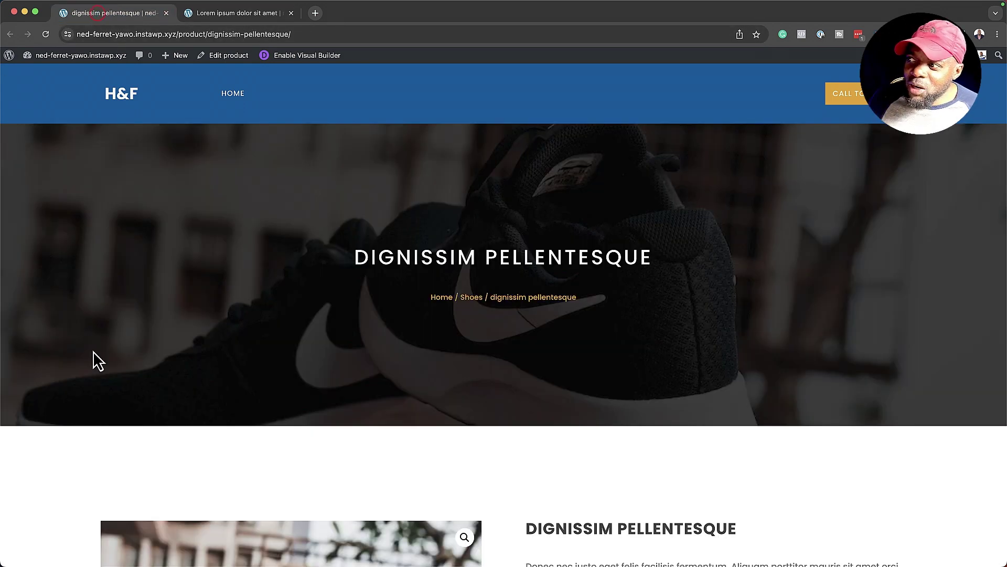
scroll(96, 418, "down", 5)
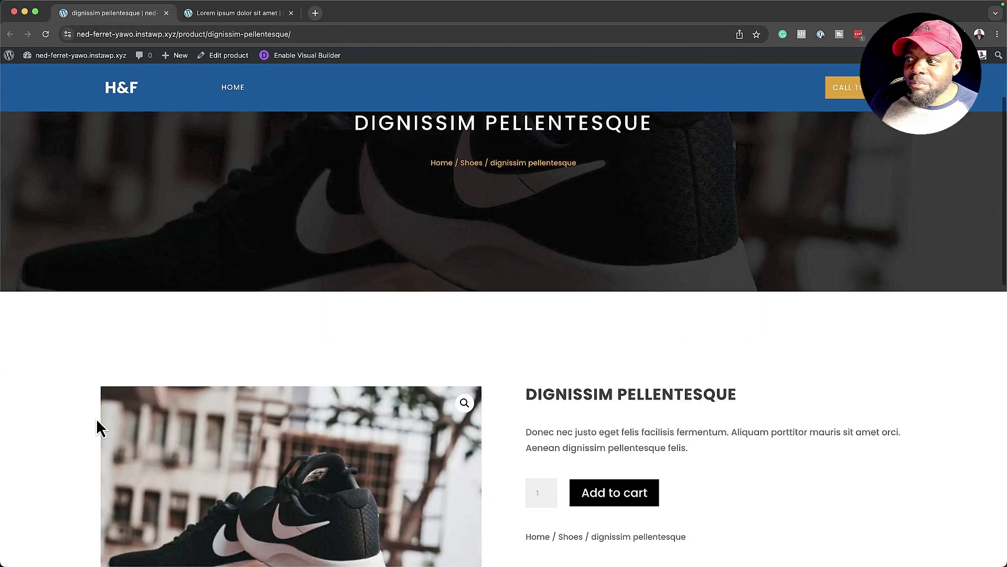
scroll(96, 418, "down", 20)
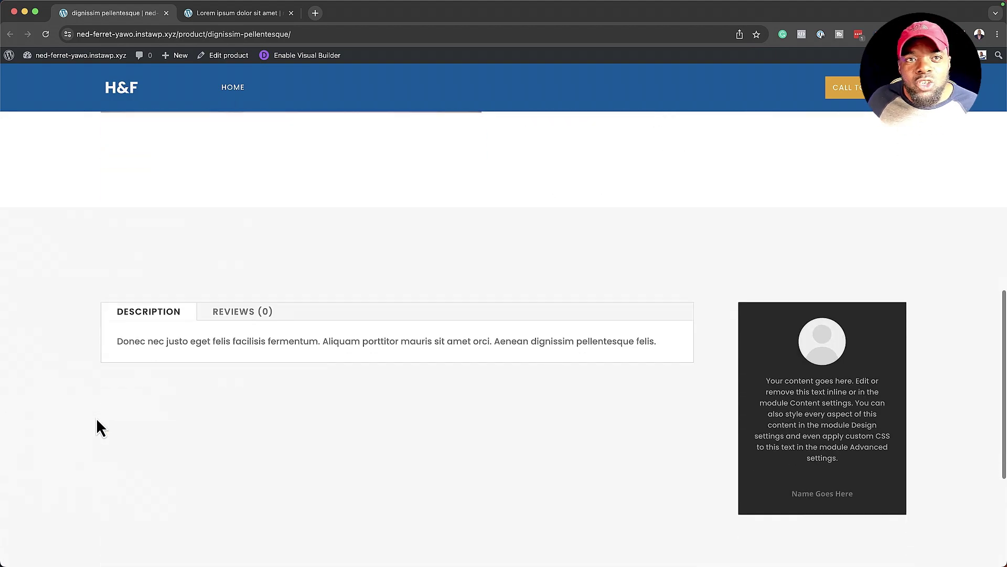
scroll(96, 418, "down", 5)
scroll(96, 418, "up", 6)
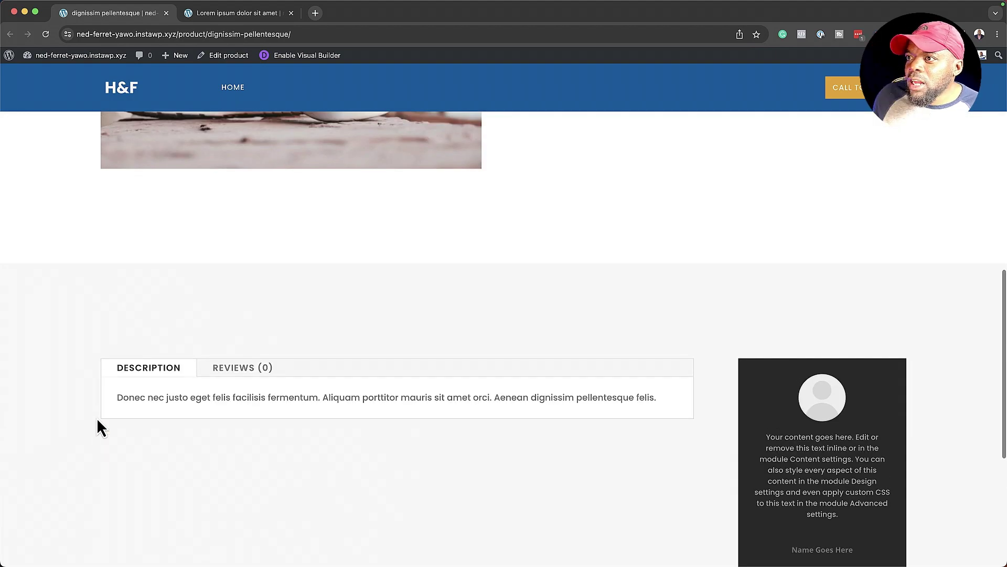
scroll(97, 418, "up", 15)
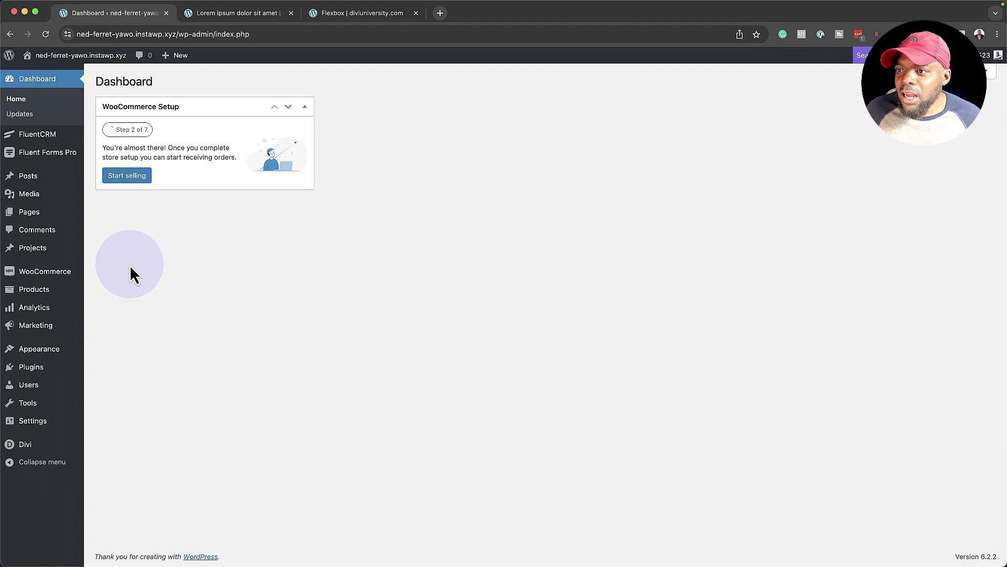
- Search the WordPress plugin directory for woocommerce to check whether the WooCommerce plugin is active
mouse_move(47, 374)
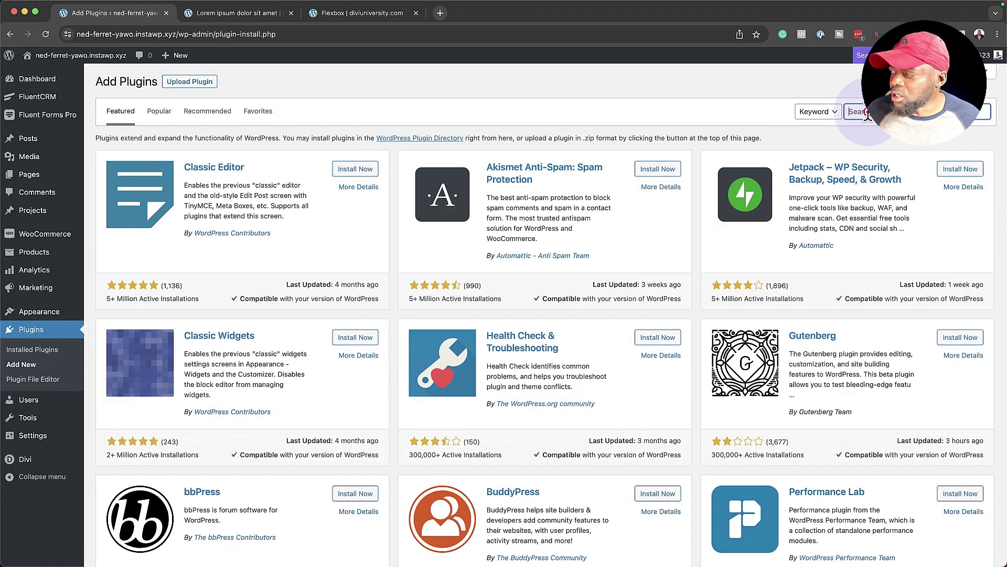
type("ocommerce")
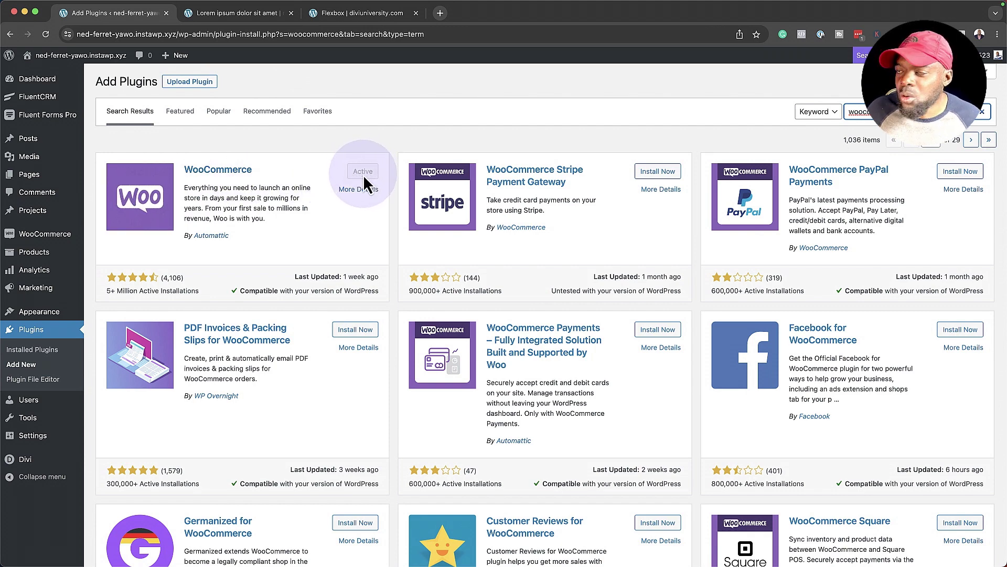
mouse_move(68, 235)
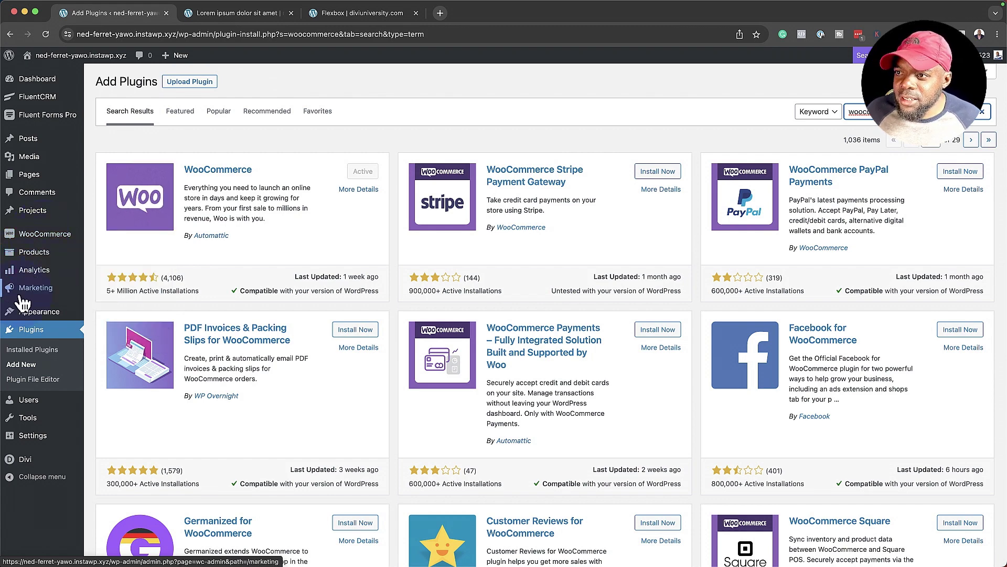
- Add a new product titled "dignissim pellentesque" with the description "Donec nec justo eget felis facilisis fermentum. Aliquam porttitor mauris sit amet orci. Aenean dignissim pellentesque felis."
left_click(35, 253)
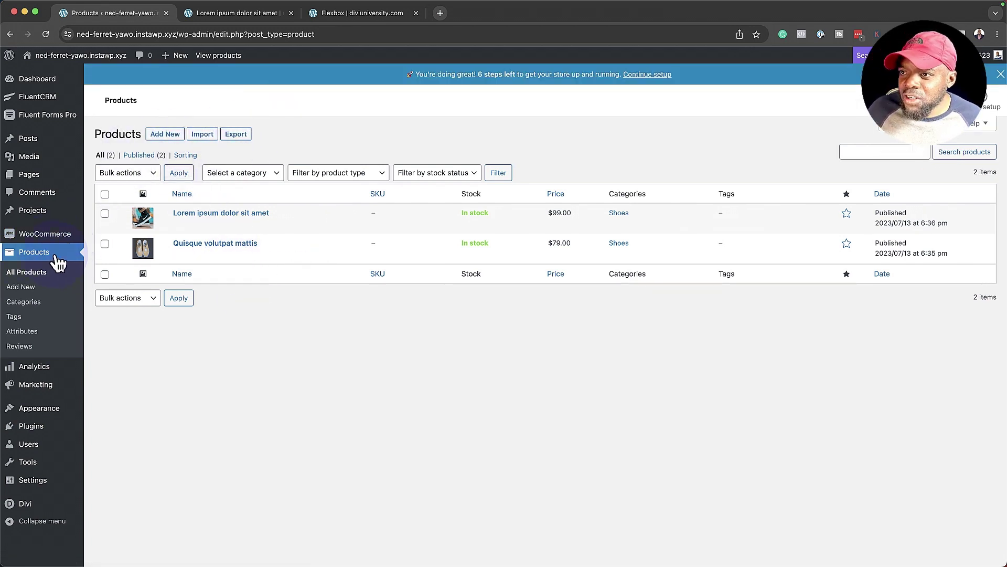
left_click(166, 134)
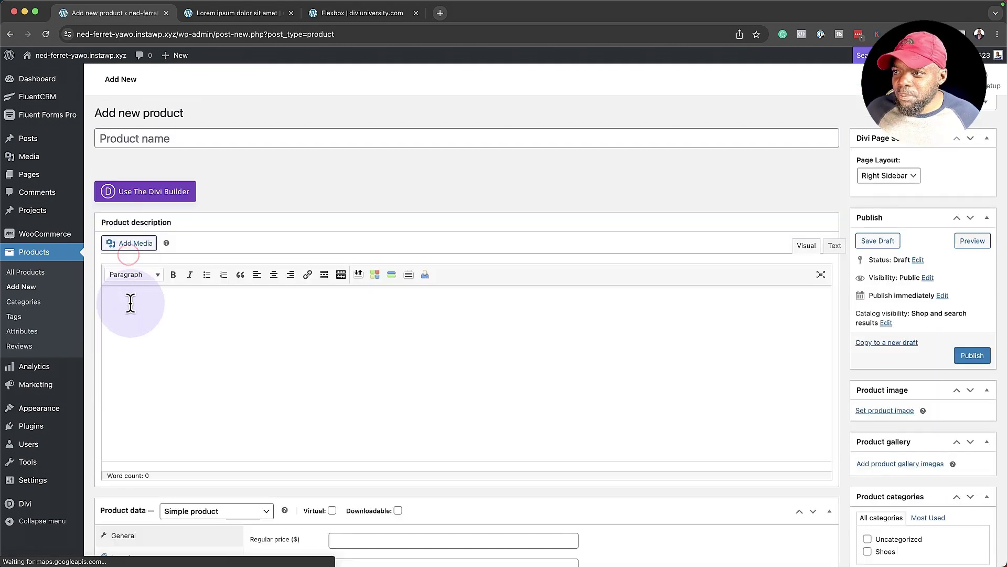
left_click(130, 303)
type("Donec nec justo eget felis facilisis fermentum. Aliquam porttitor mauris sit amet orci. Aenean dignissim pellentesque felis.")
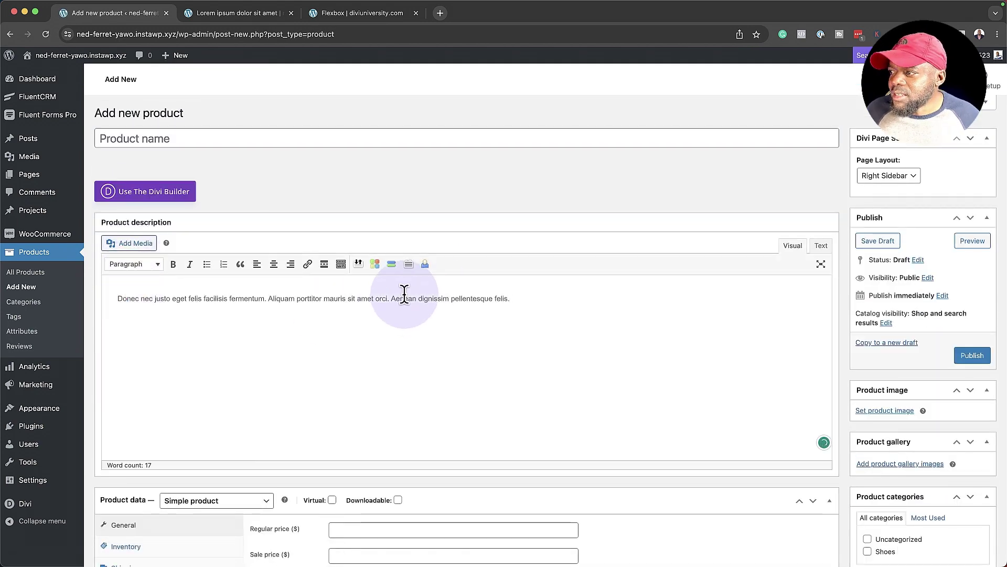
left_click_drag(419, 319, 493, 320)
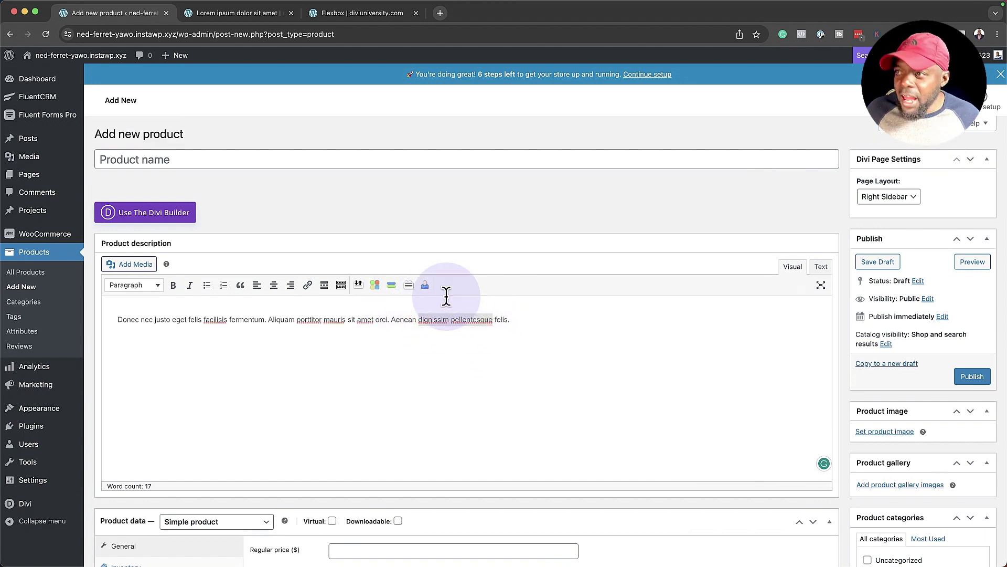
left_click(167, 158)
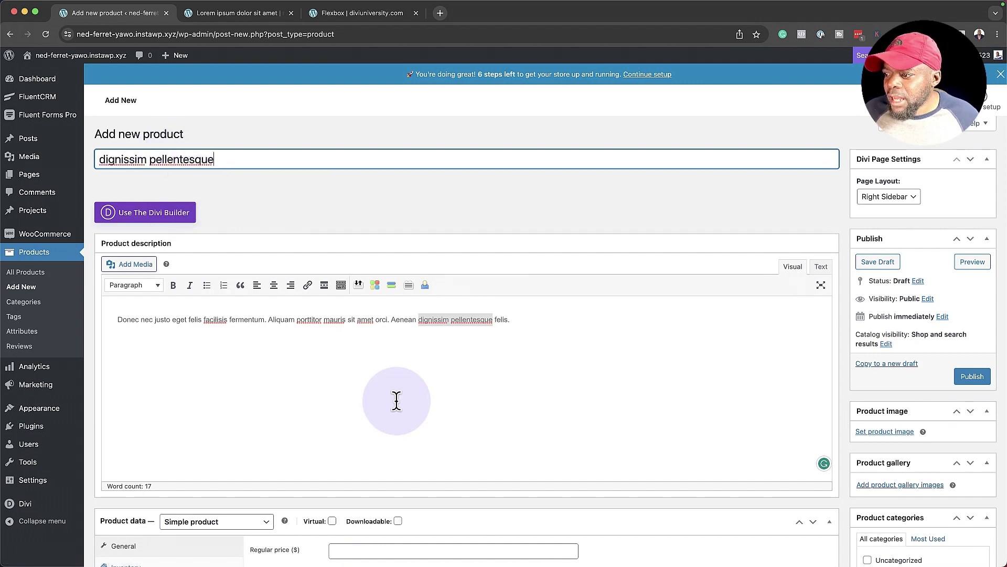
- Set the new product's regular price to $167 and assign it to the Shoes category
scroll(395, 401, "down", 2)
left_click(359, 440)
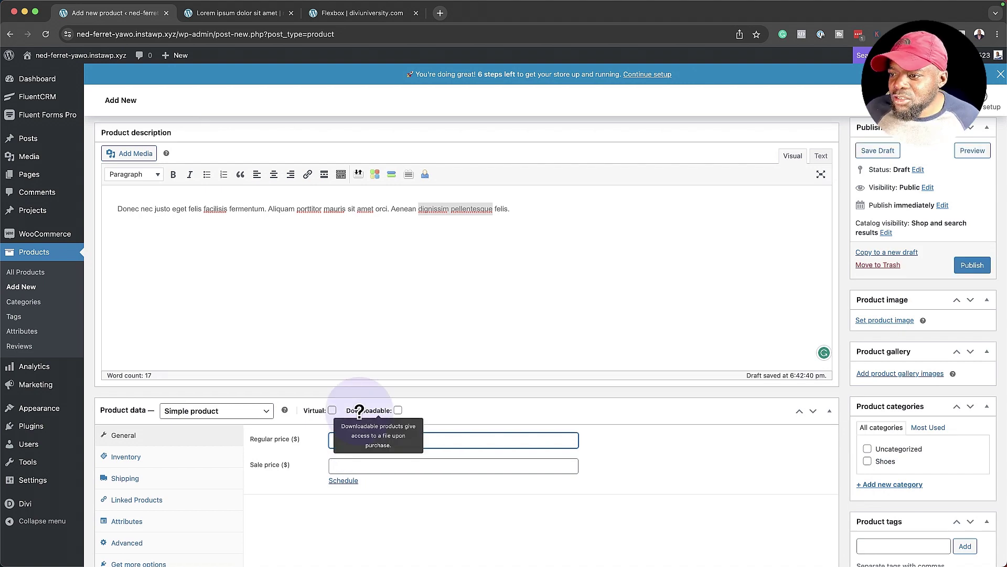
scroll(338, 407, "down", 3)
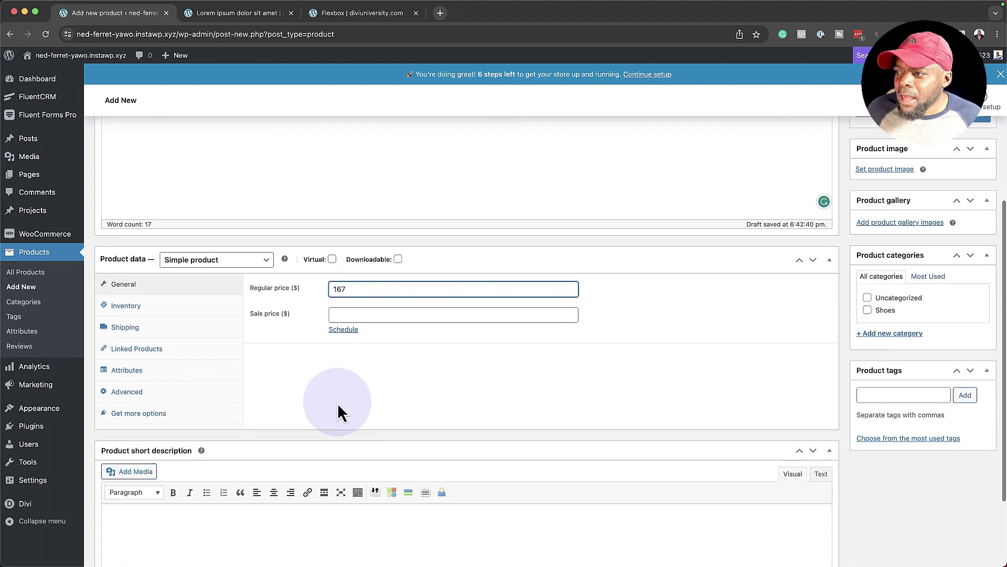
left_click(154, 304)
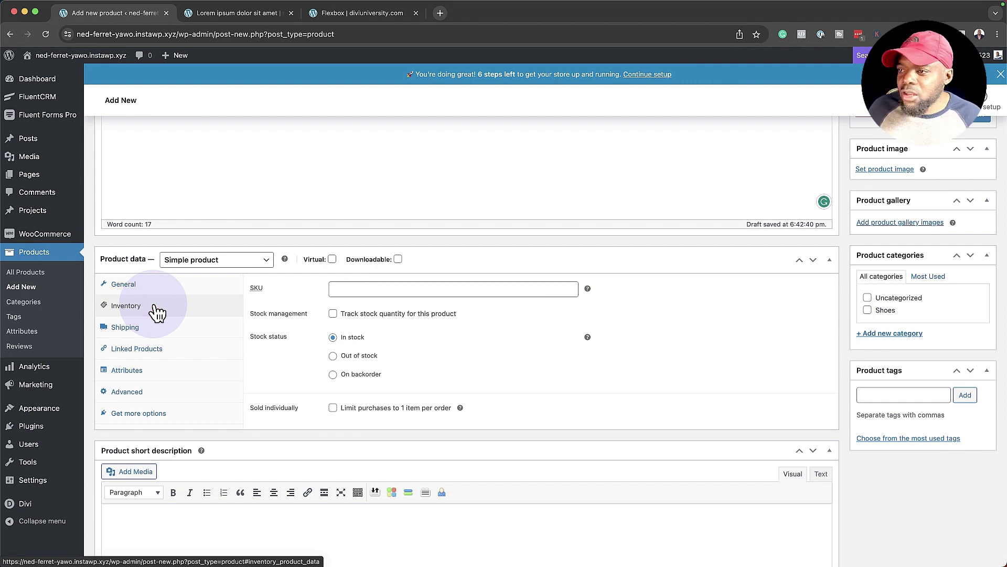
left_click(153, 286)
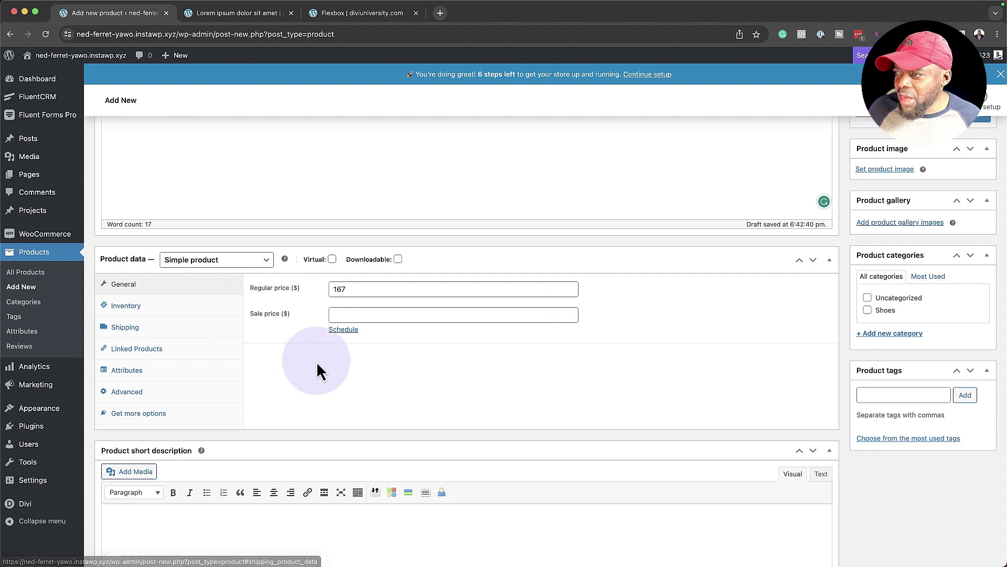
left_click(868, 310)
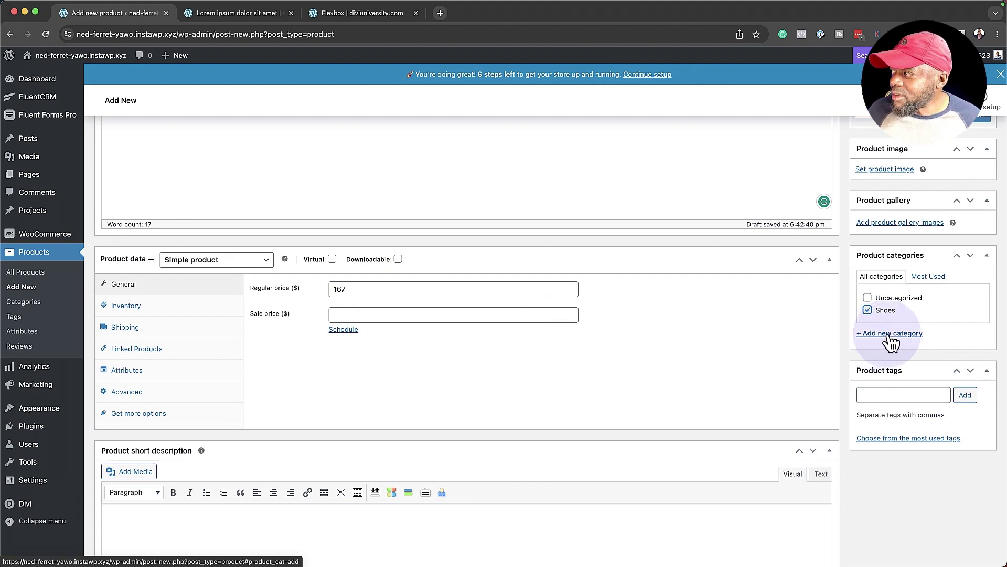
- Set the photo of the black Nike sneakers from the media library as the product image
scroll(892, 336, "up", 4)
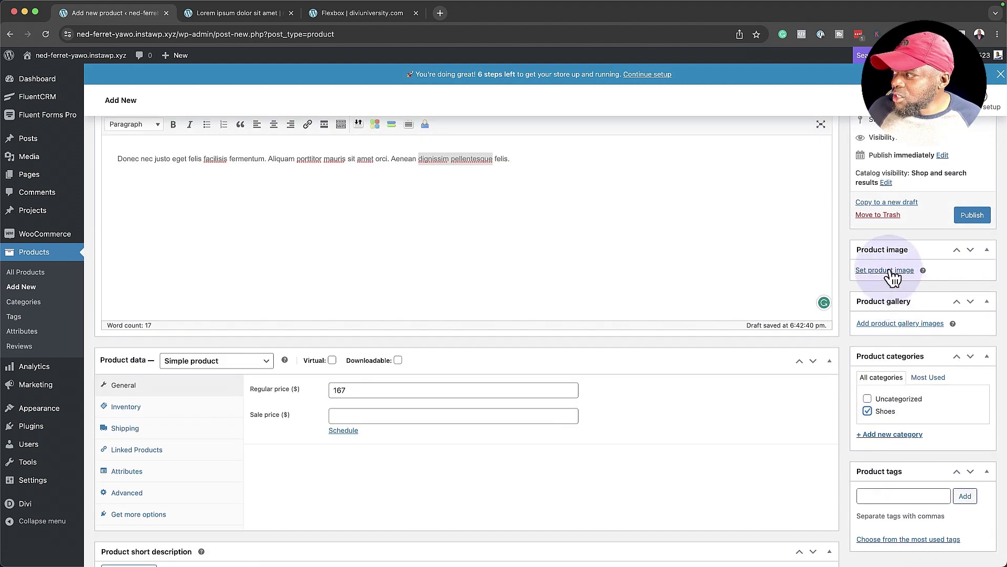
left_click(892, 271)
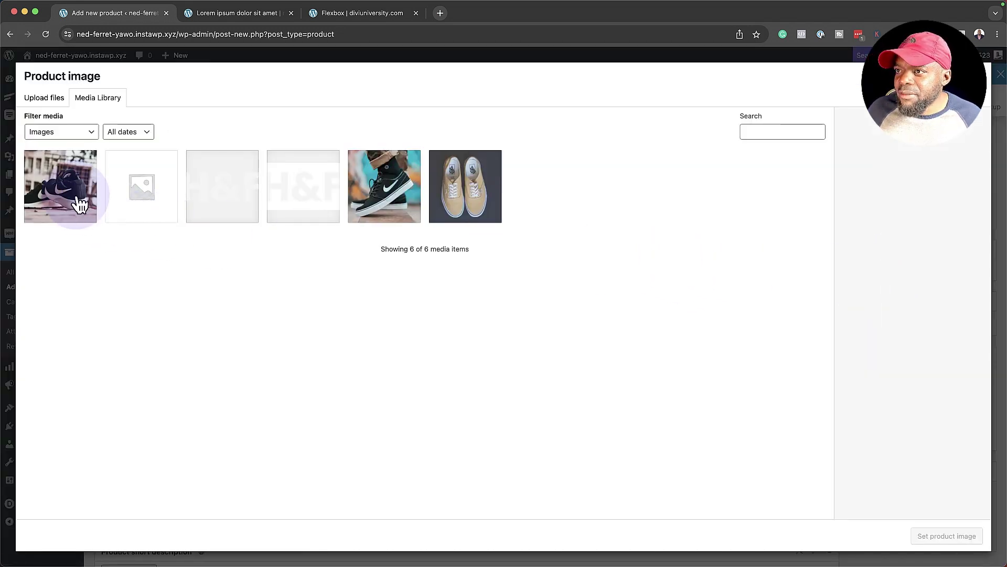
left_click(73, 204)
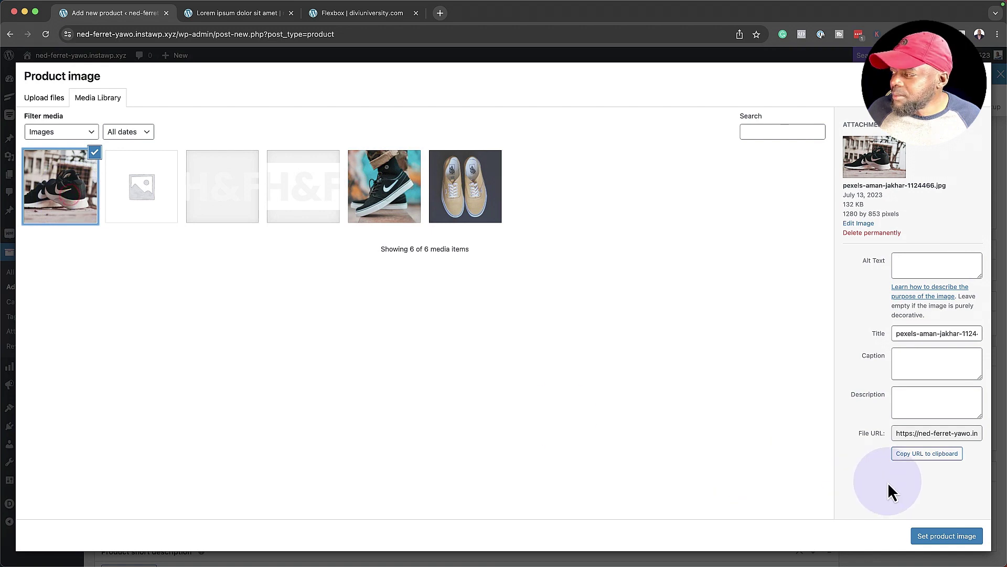
left_click(952, 536)
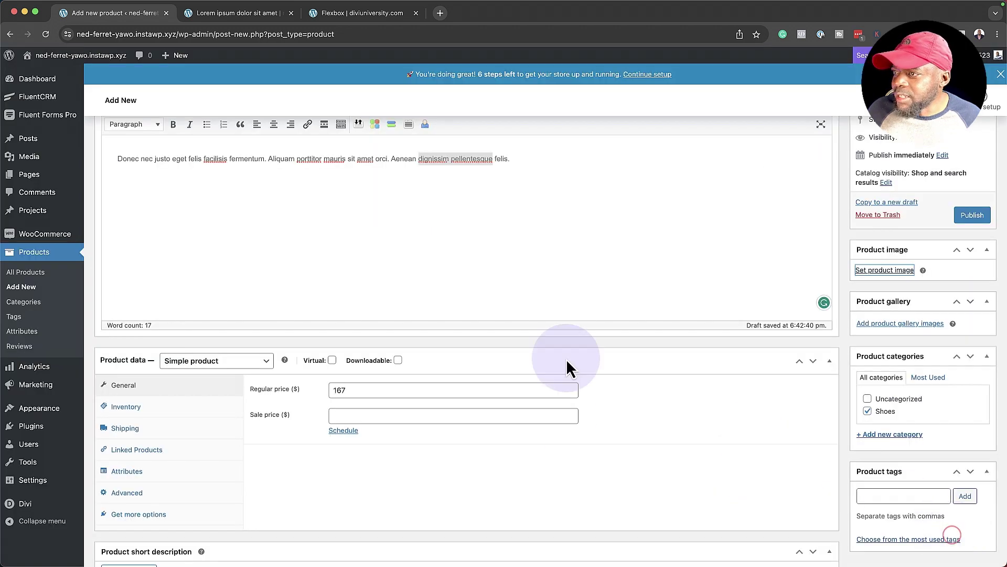
- Copy the full product description text into the product short description
left_click_drag(118, 159, 519, 163)
key("super+c")
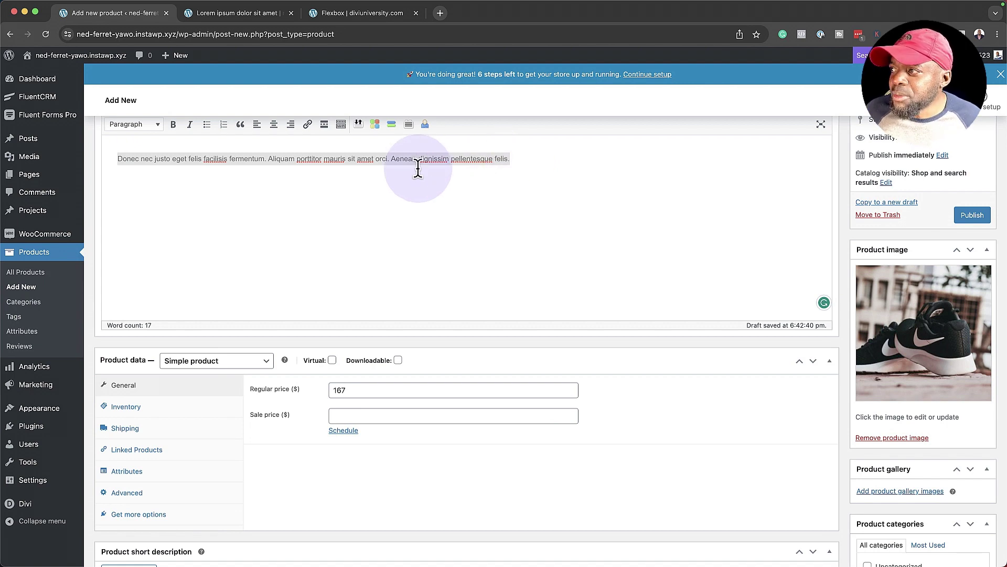
scroll(307, 326, "down", 5)
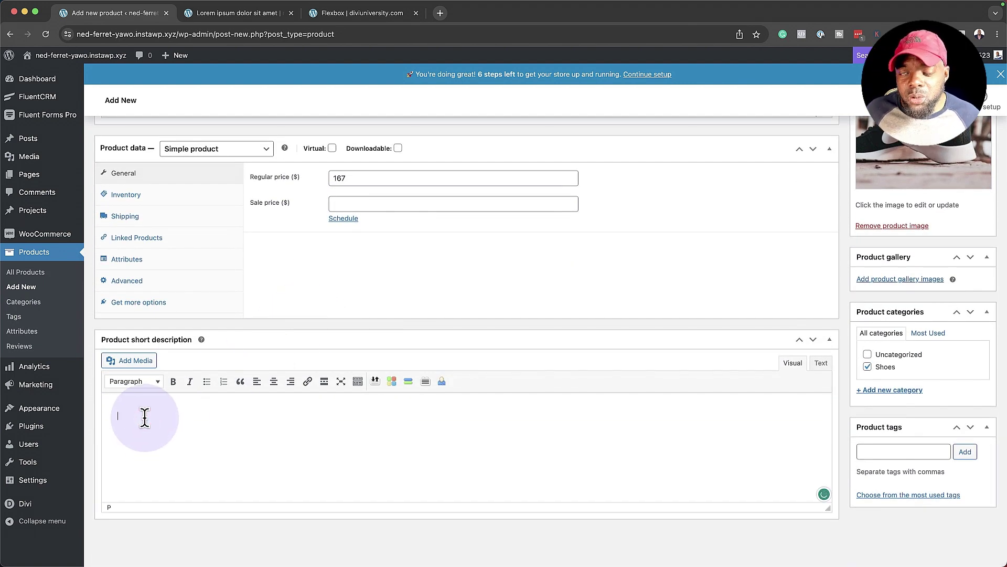
left_click(143, 418)
key("super+v")
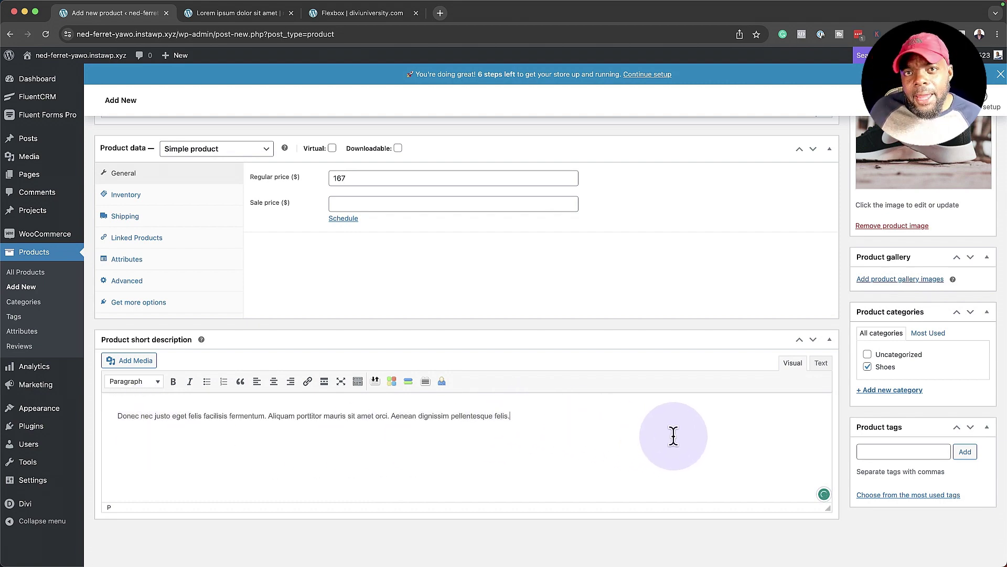
- Publish the dignissim pellentesque product and review its live page with the default layout
scroll(673, 436, "up", 10)
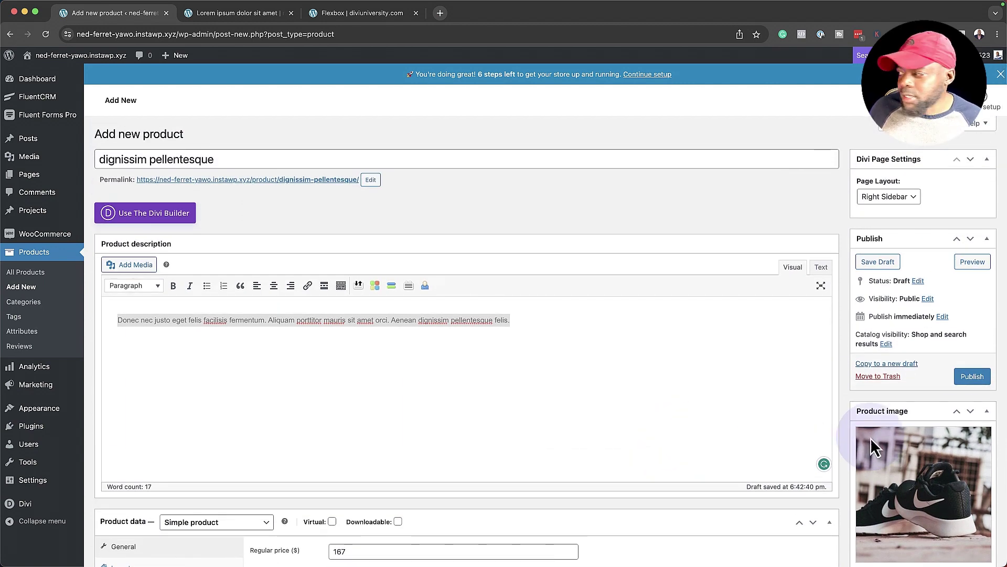
left_click(973, 377)
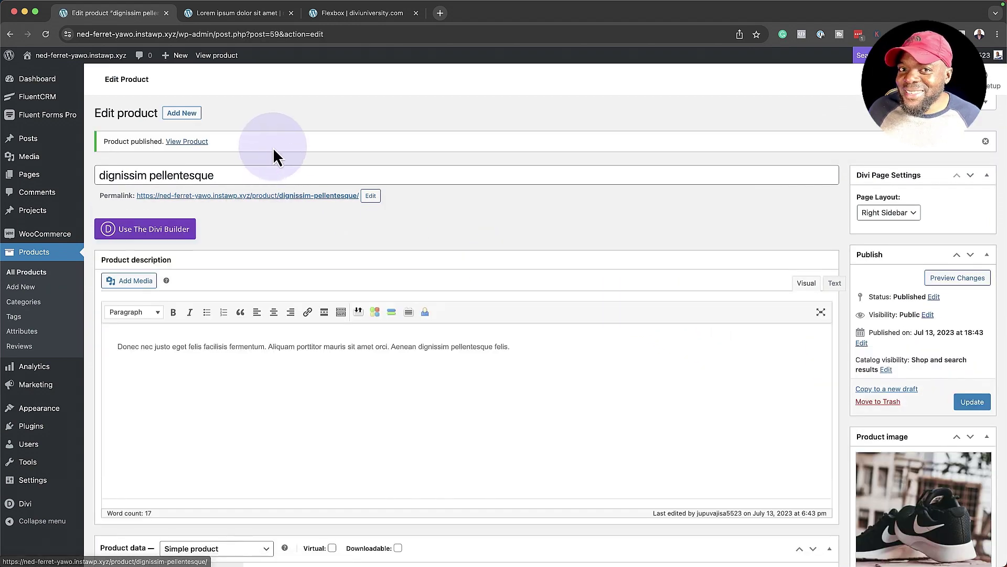
left_click(188, 163)
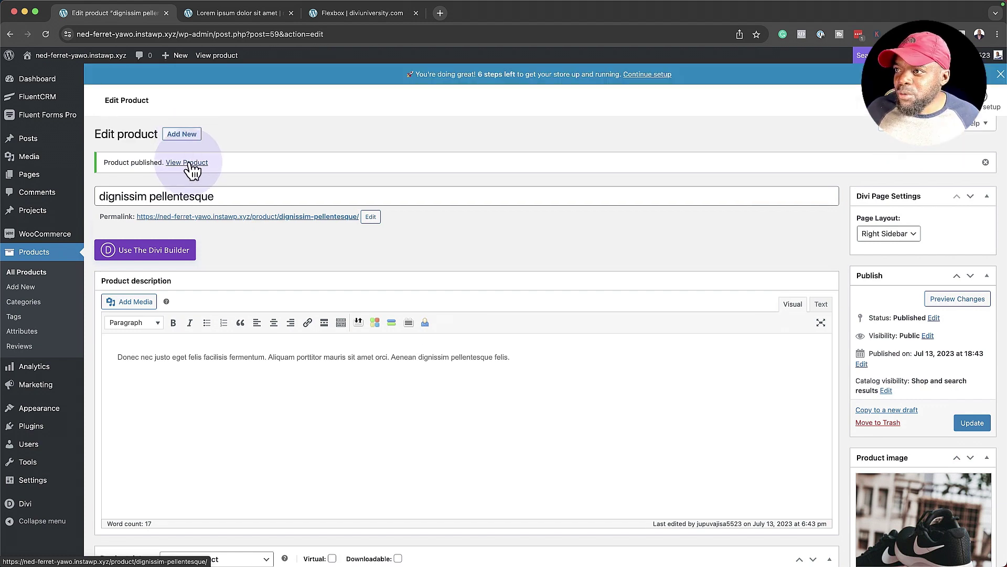
scroll(126, 286, "down", 3)
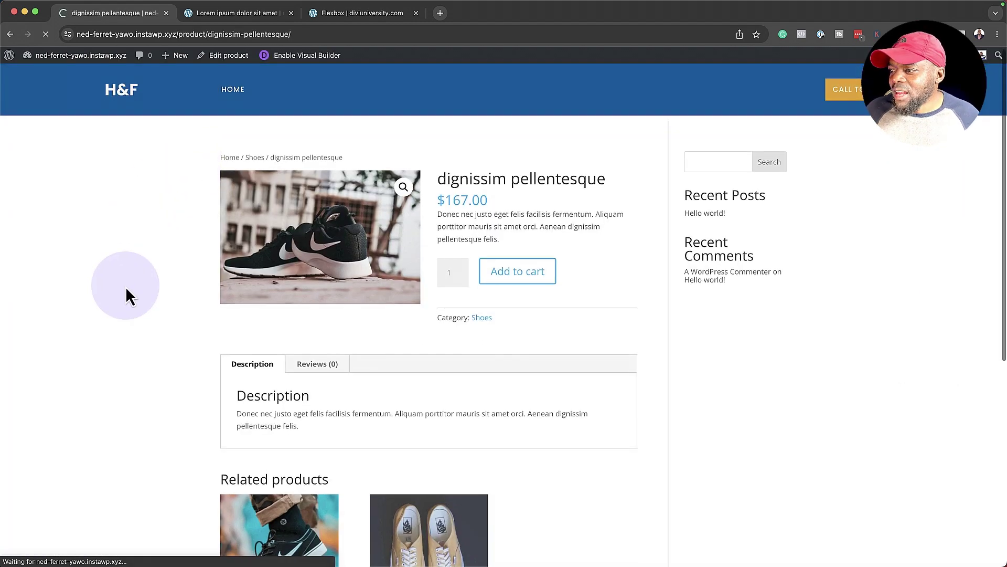
scroll(126, 296, "down", 3)
scroll(126, 296, "up", 6)
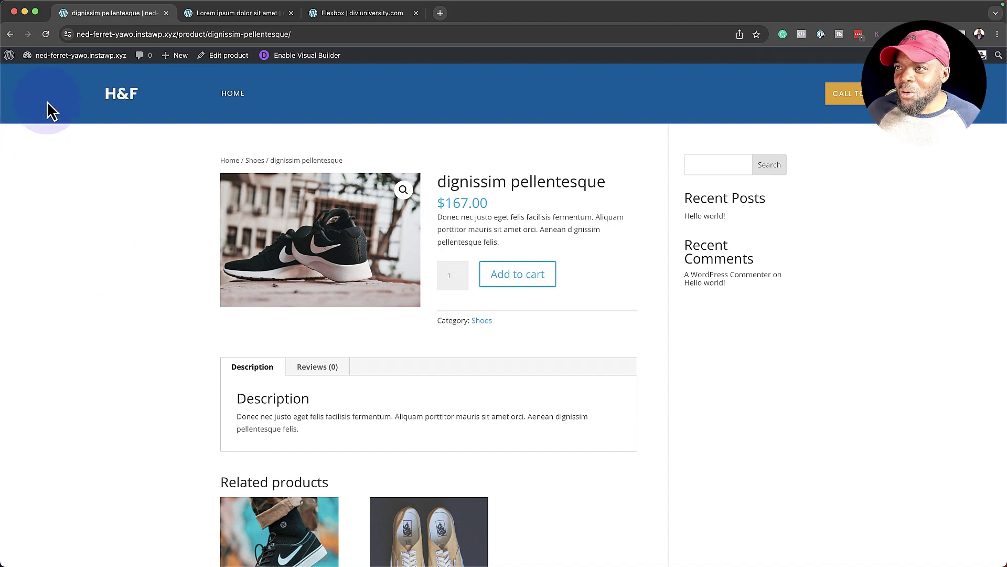
- Open the Divi Theme Builder from the site's admin dashboard and create a new template used on All Products
mouse_move(71, 53)
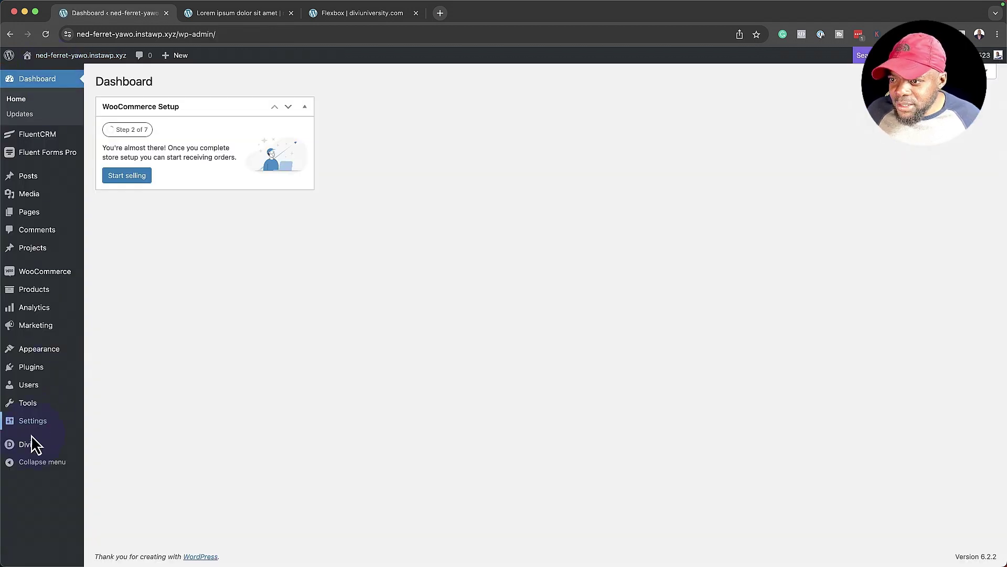
mouse_move(27, 446)
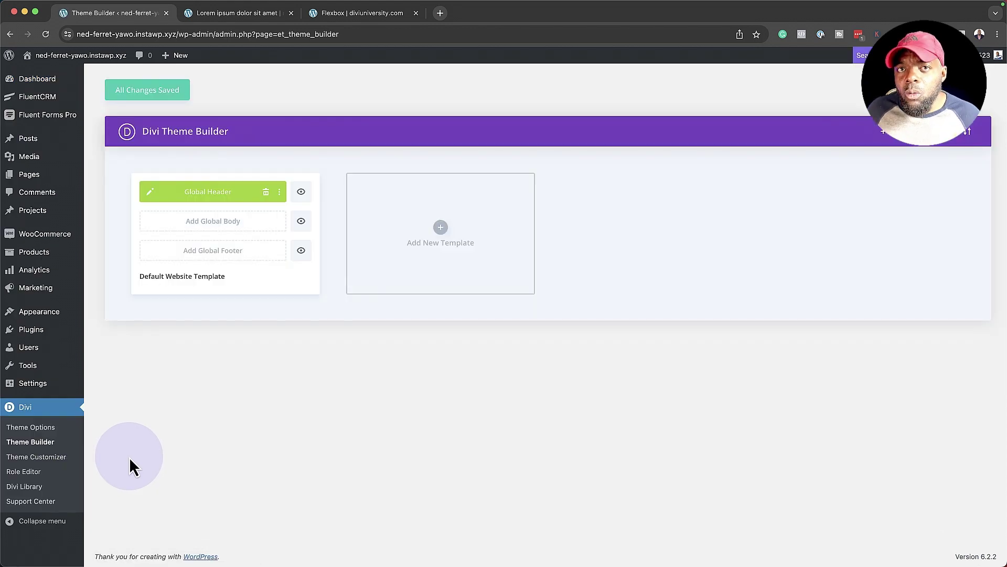
left_click(442, 236)
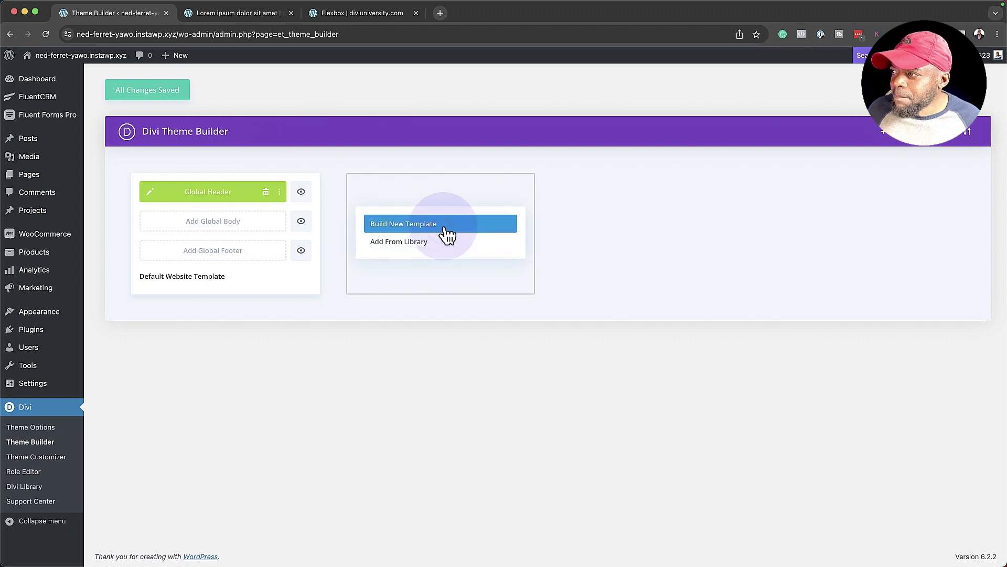
left_click(444, 226)
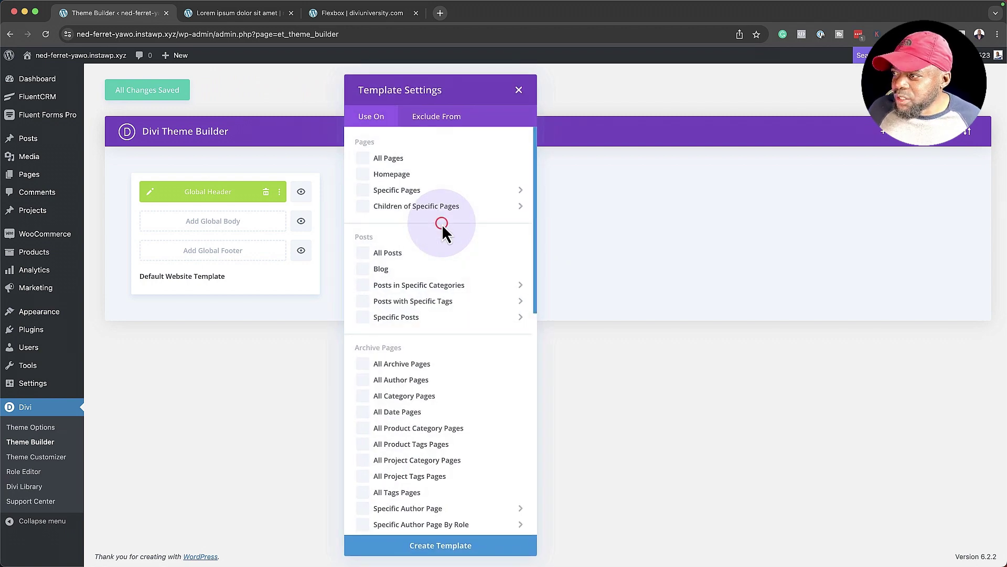
left_click(442, 289)
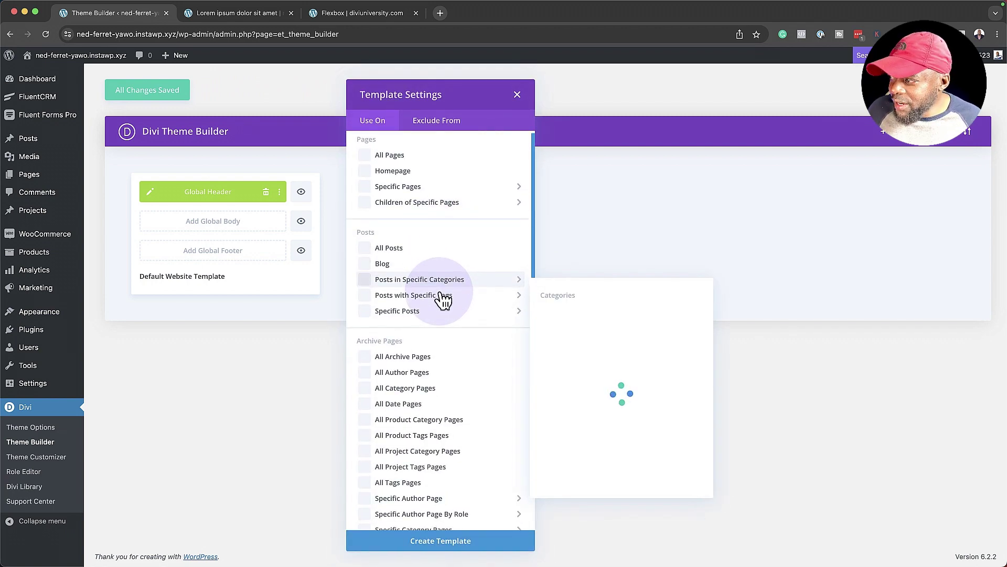
scroll(452, 402, "down", 3)
scroll(452, 401, "down", 4)
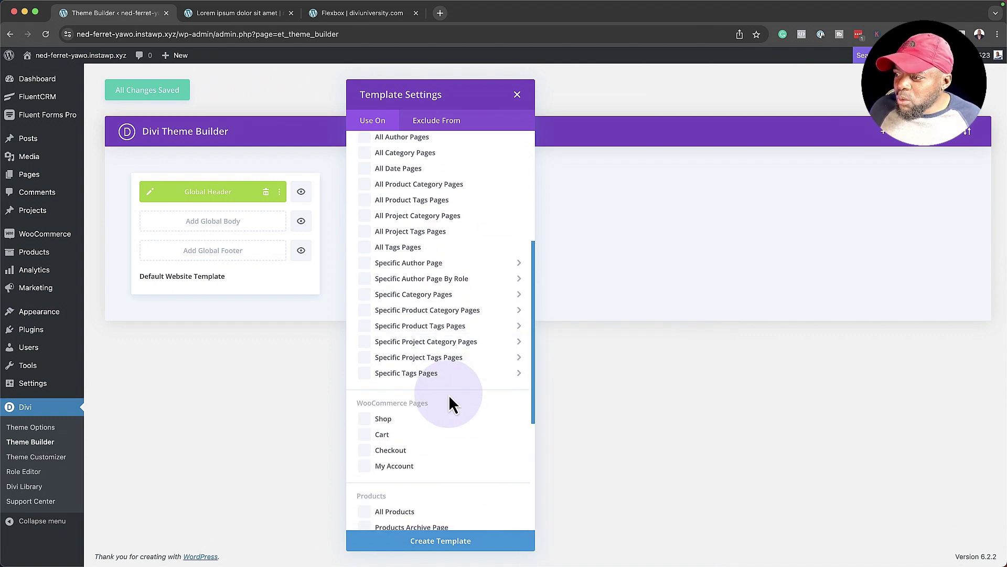
scroll(448, 395, "up", 4)
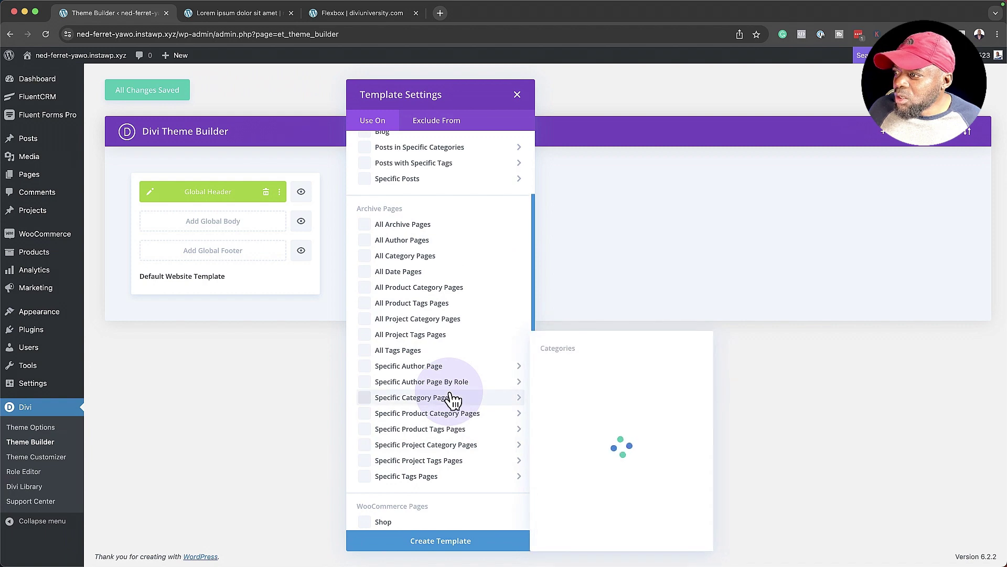
scroll(450, 398, "down", 3)
scroll(450, 397, "down", 5)
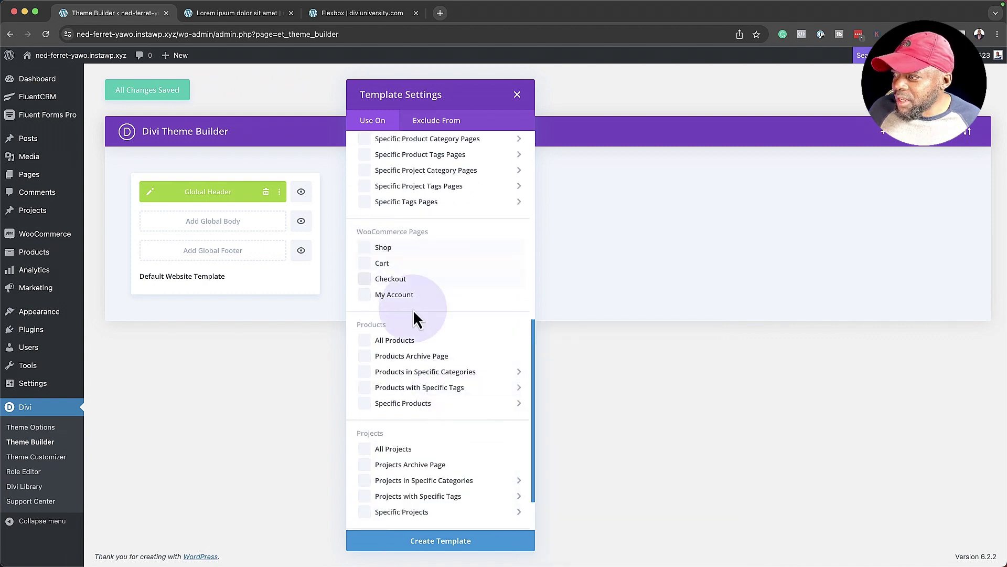
left_click(367, 344)
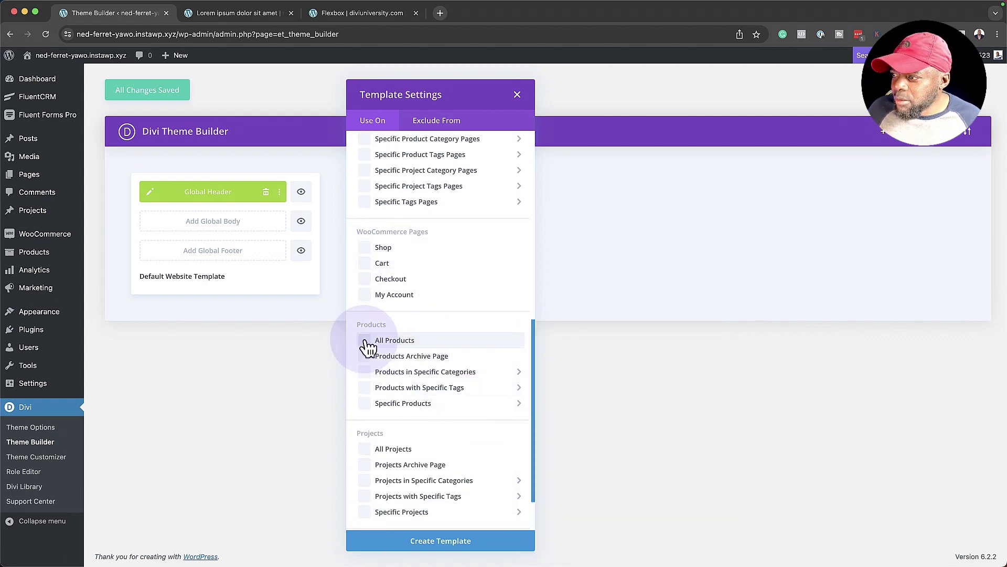
left_click(450, 543)
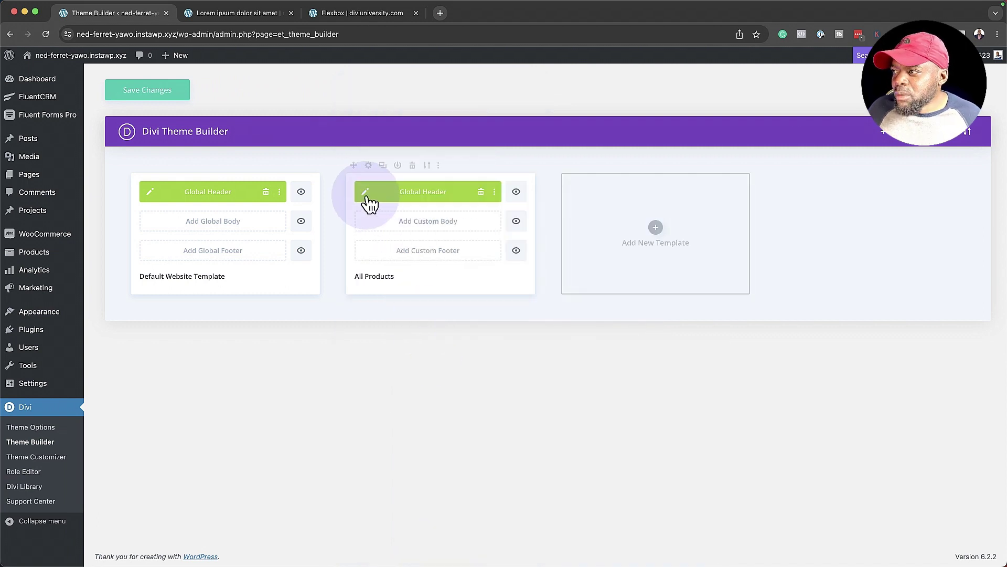
- Start a custom body for the All Products template and insert a single-column row in its section
left_click(422, 227)
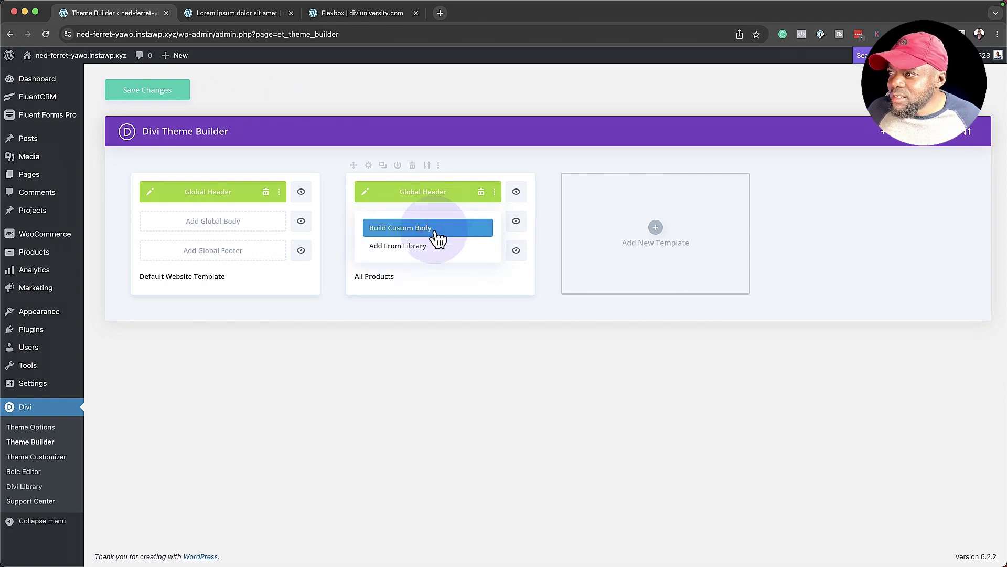
left_click(433, 230)
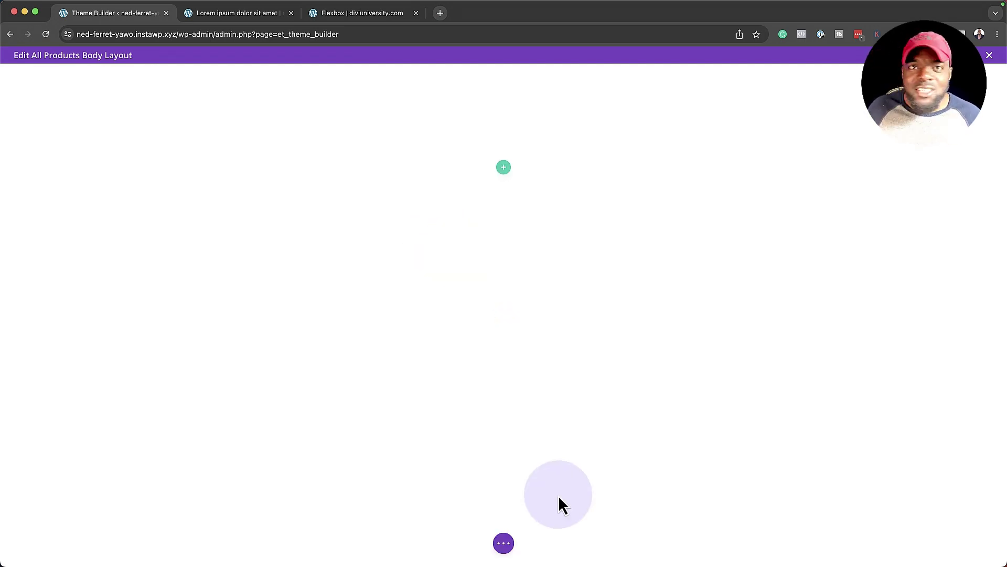
left_click(505, 172)
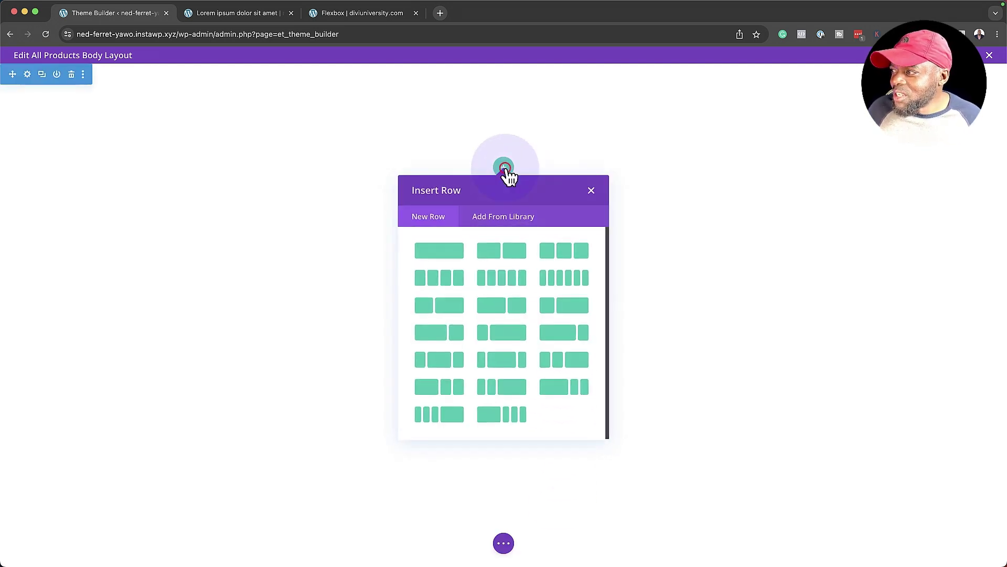
left_click(442, 257)
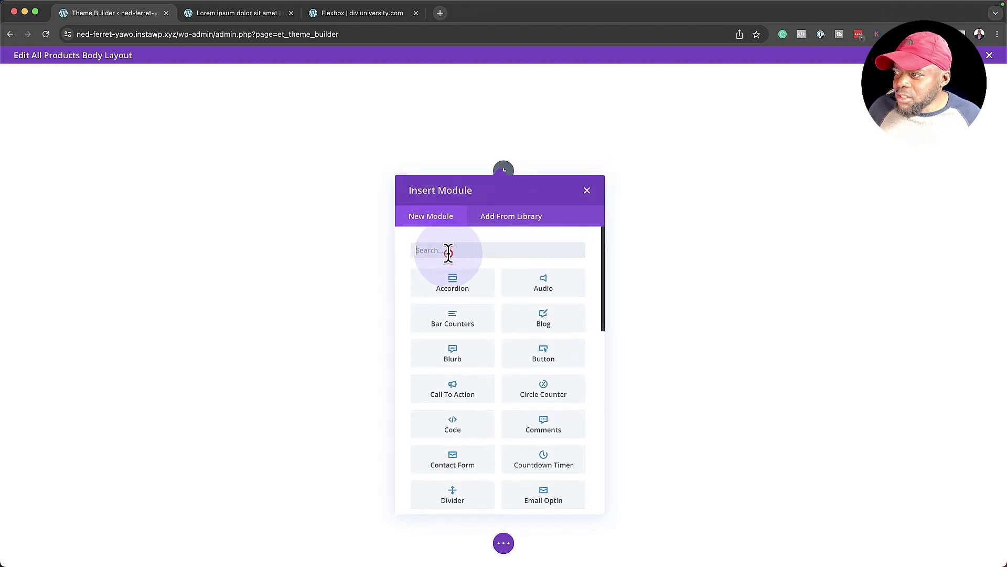
- Add a Text module to the row with the dynamic Post/Archive Title as its body, and save it
left_click(449, 252)
type("tex")
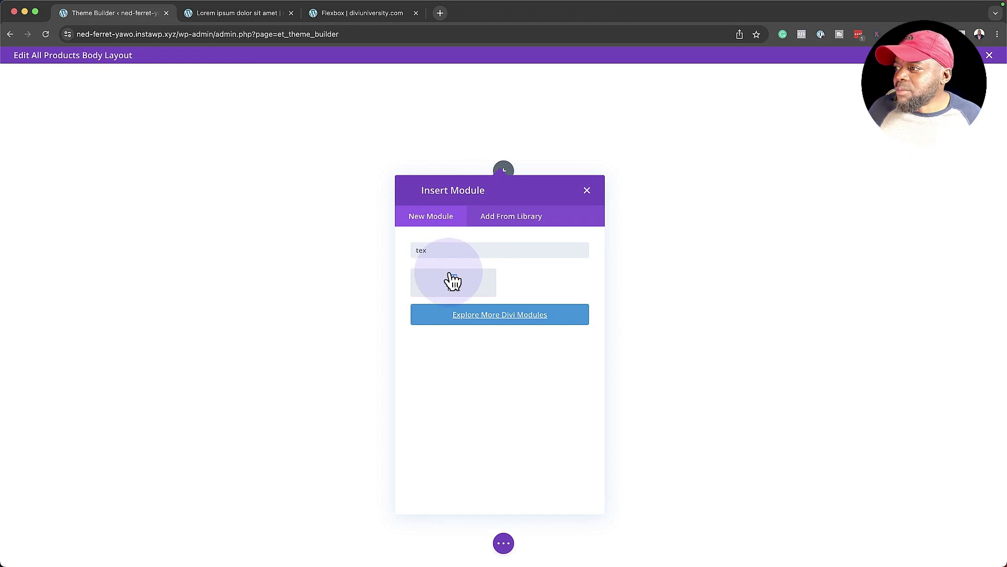
left_click(448, 288)
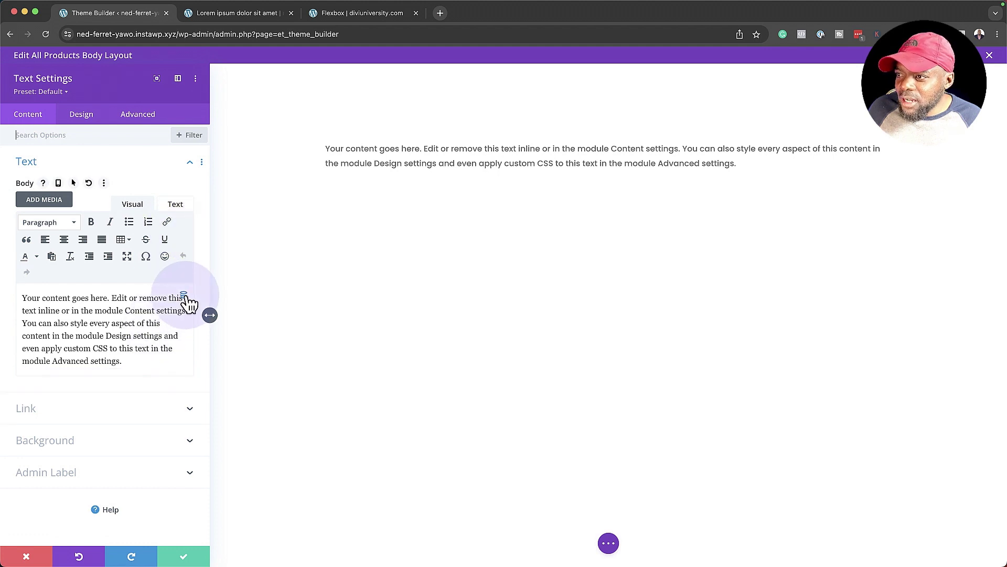
left_click(184, 295)
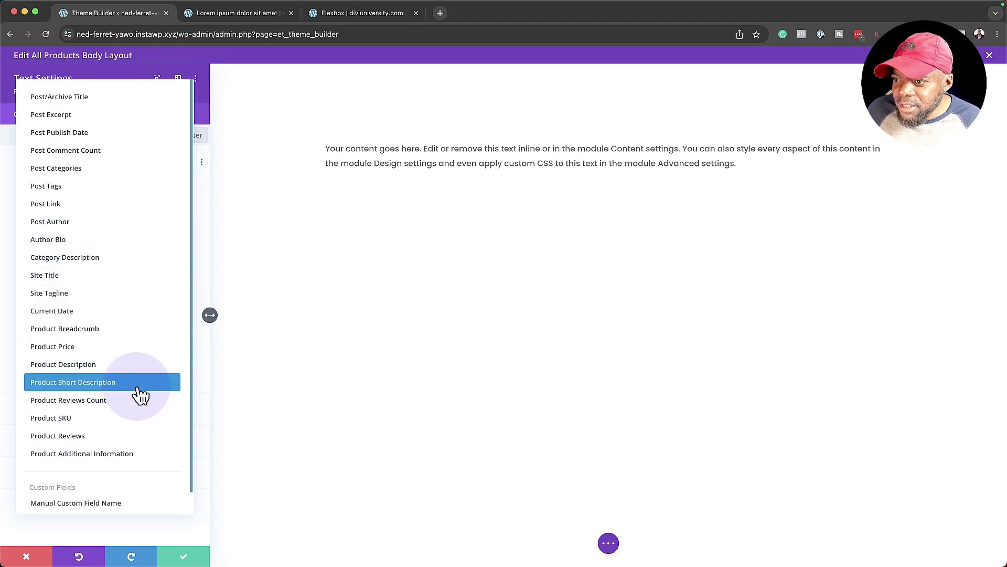
left_click(118, 99)
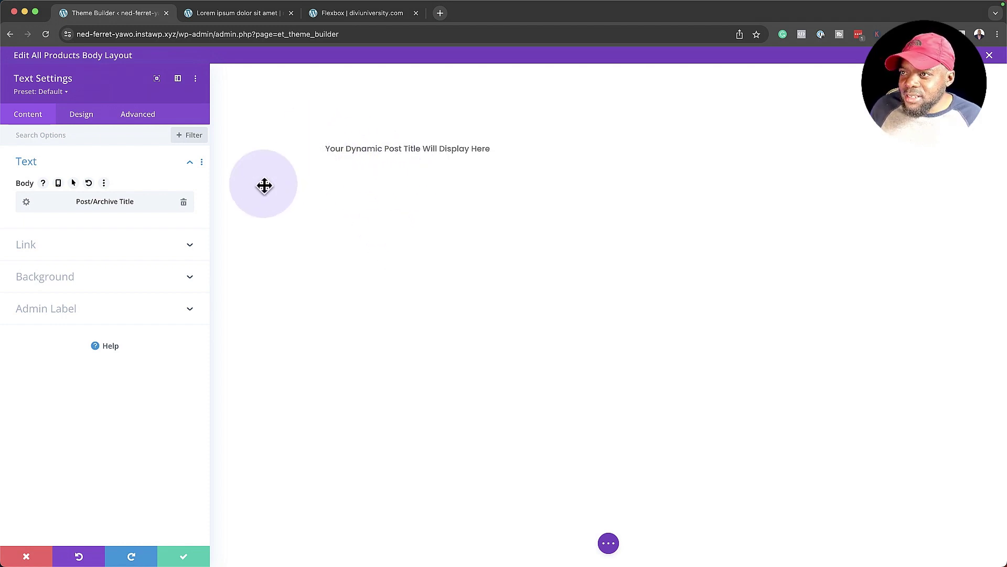
left_click(183, 555)
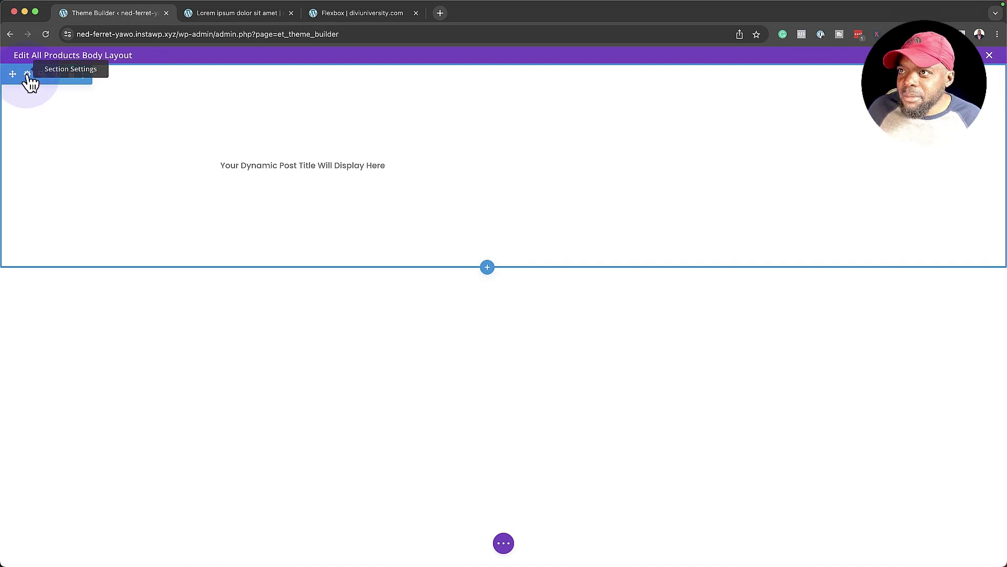
- Set the background color of the section holding the dynamic title to black
left_click(27, 75)
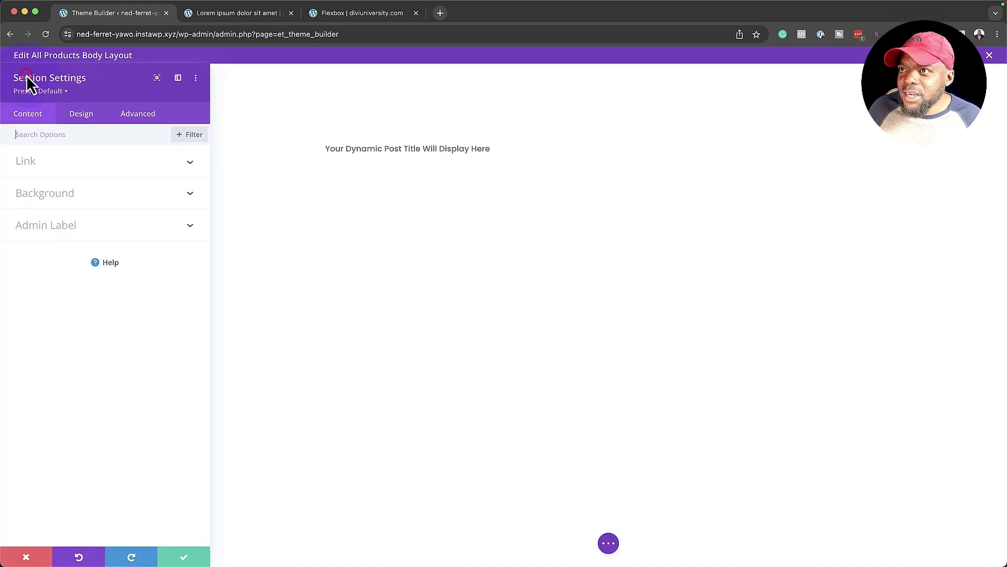
left_click(72, 197)
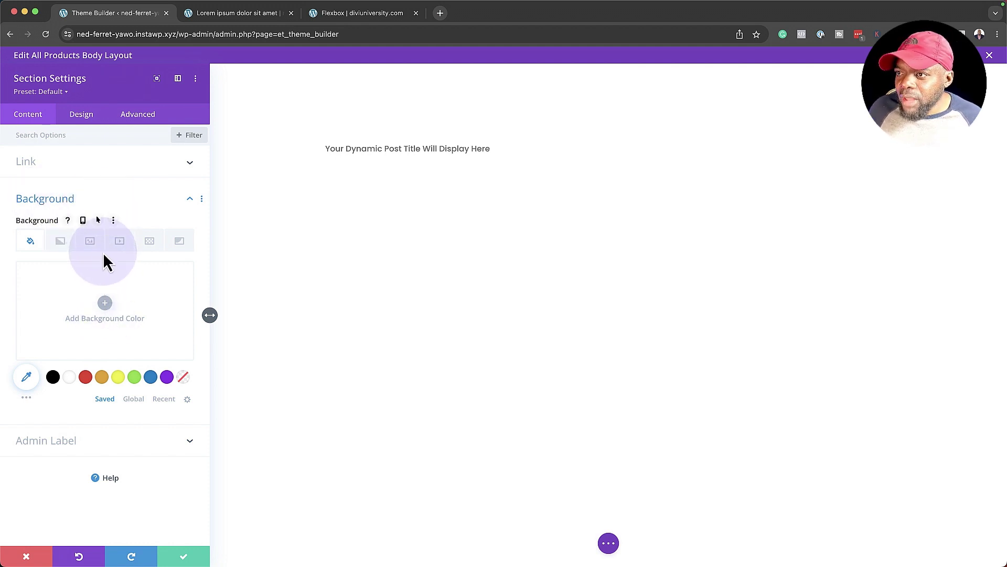
left_click(53, 377)
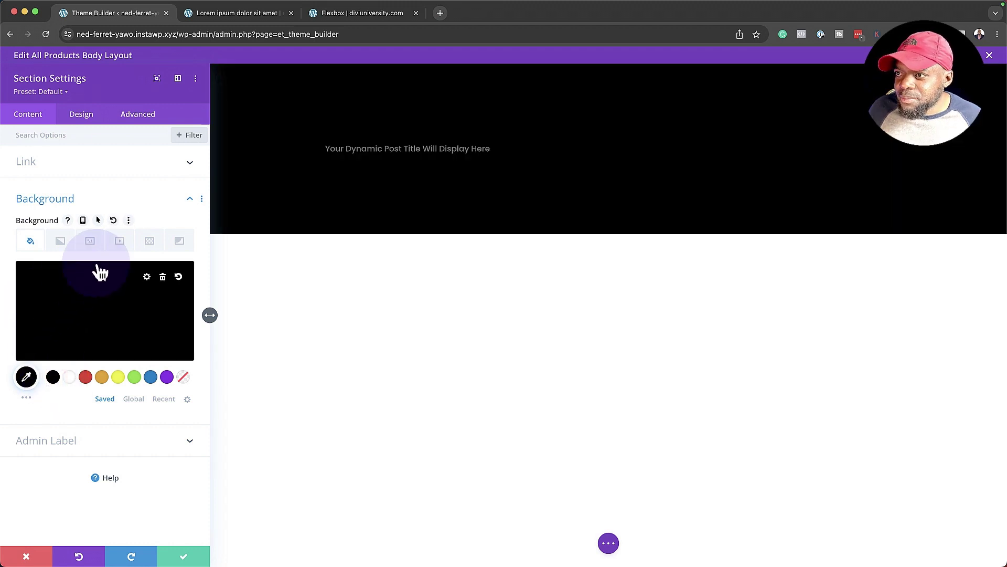
- Use the dynamic Featured Image as the section's background image and set its blend mode to Multiply
left_click(90, 241)
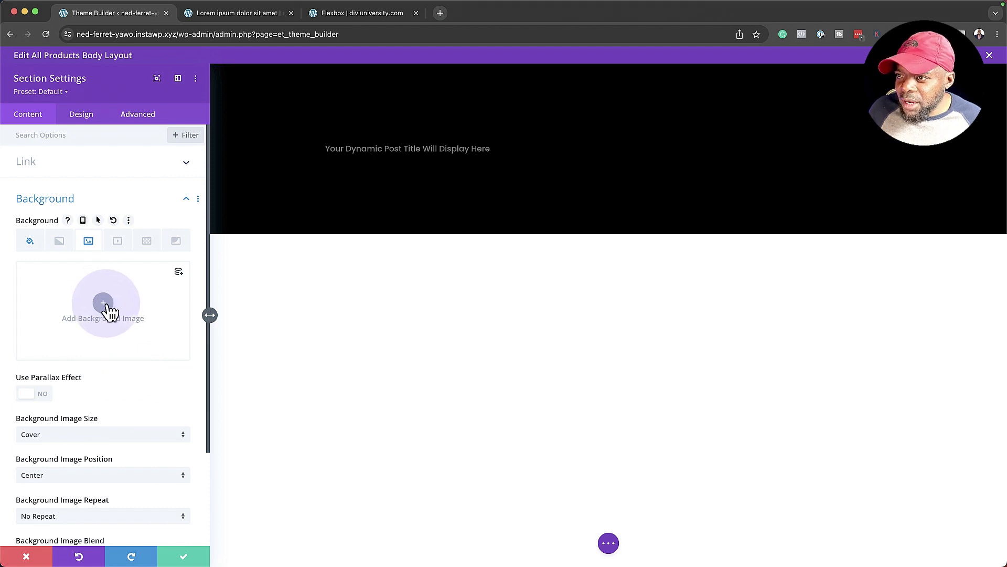
left_click(178, 273)
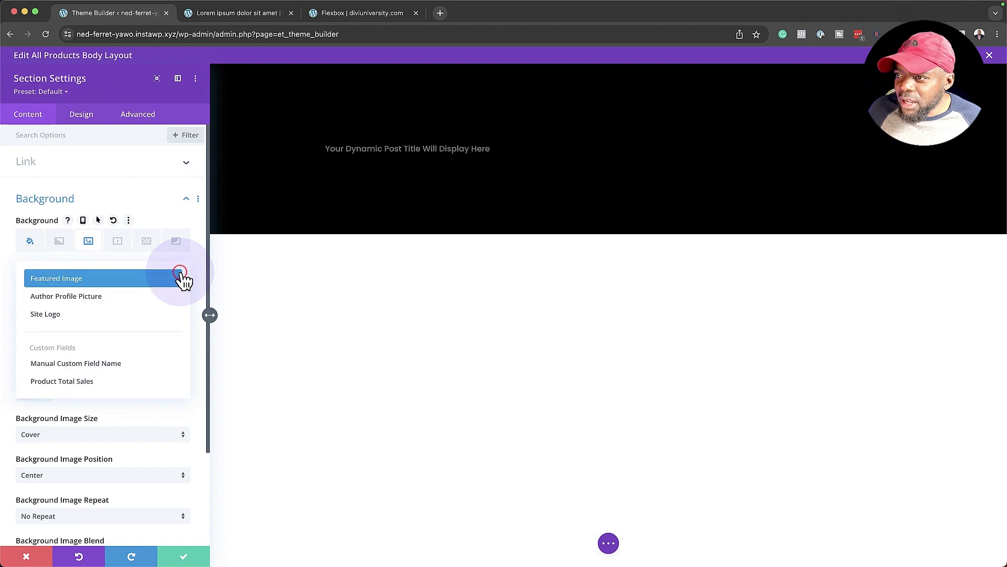
left_click(137, 282)
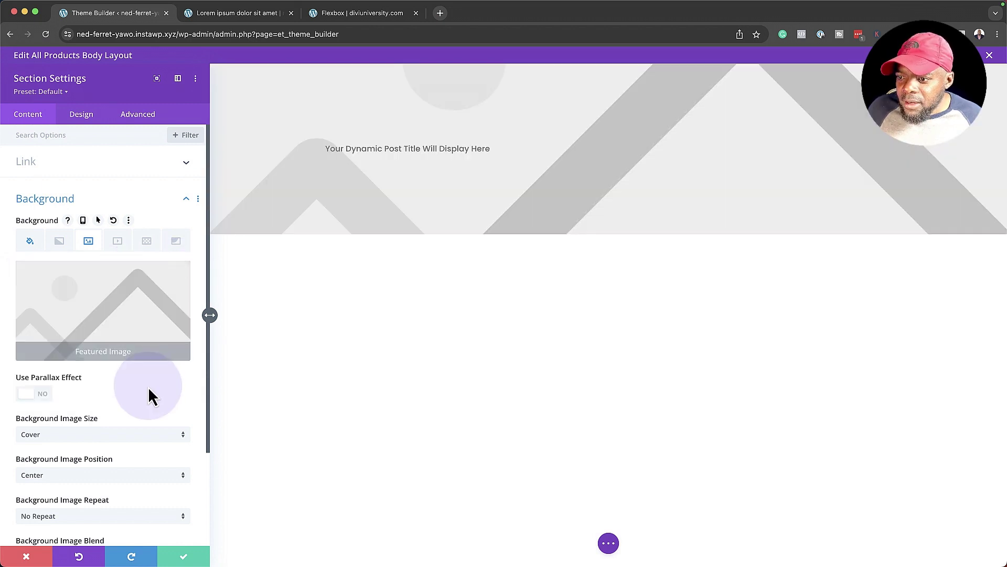
scroll(148, 386, "down", 3)
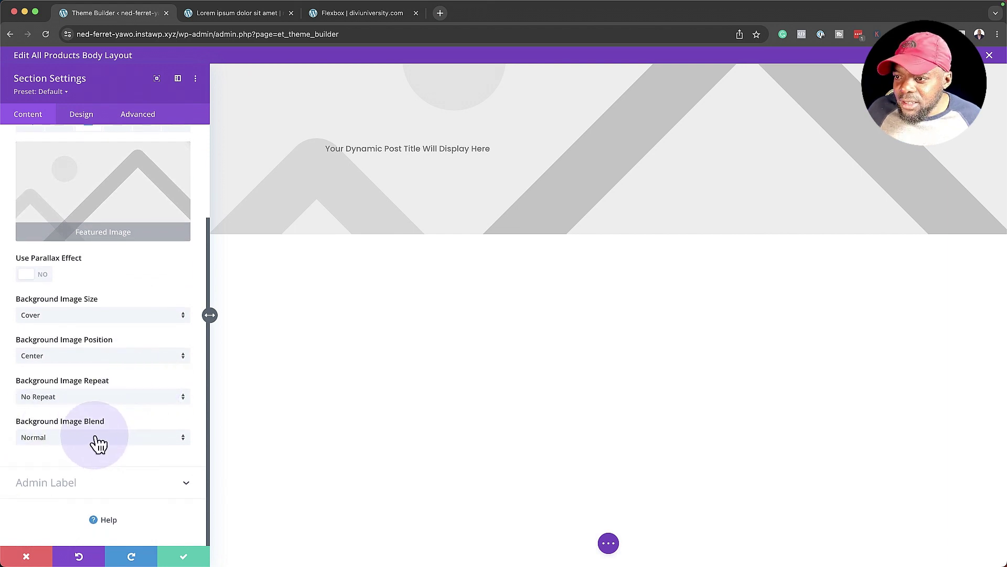
left_click(94, 437)
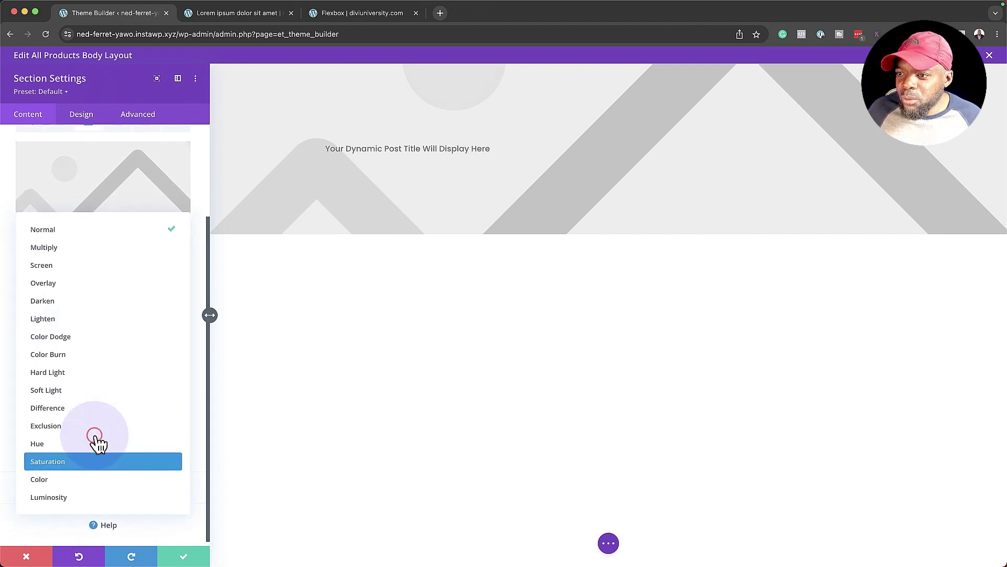
left_click(91, 254)
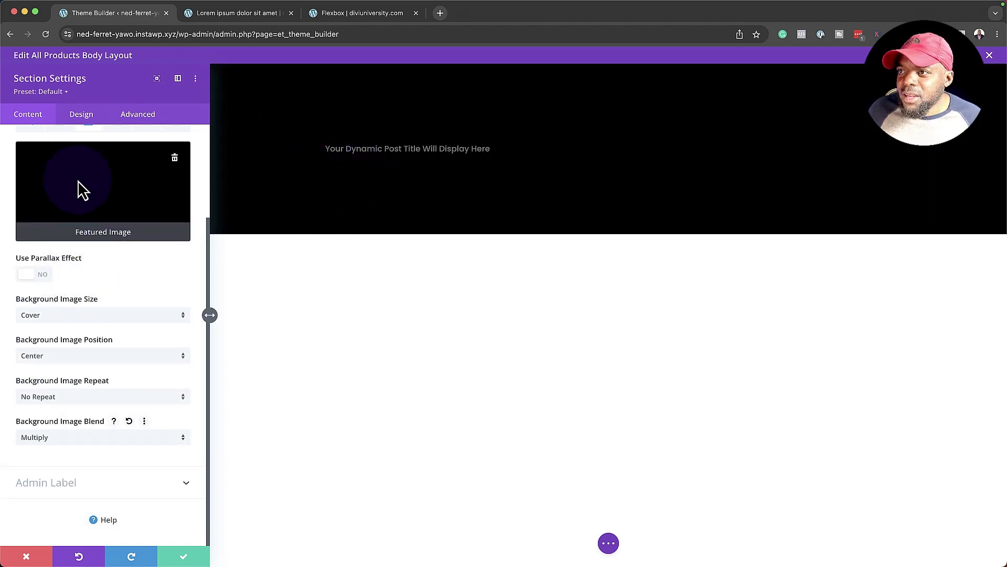
- Reduce the section's black background color to rgba(0,0,0,0.84) and save the section settings
scroll(68, 301, "up", 3)
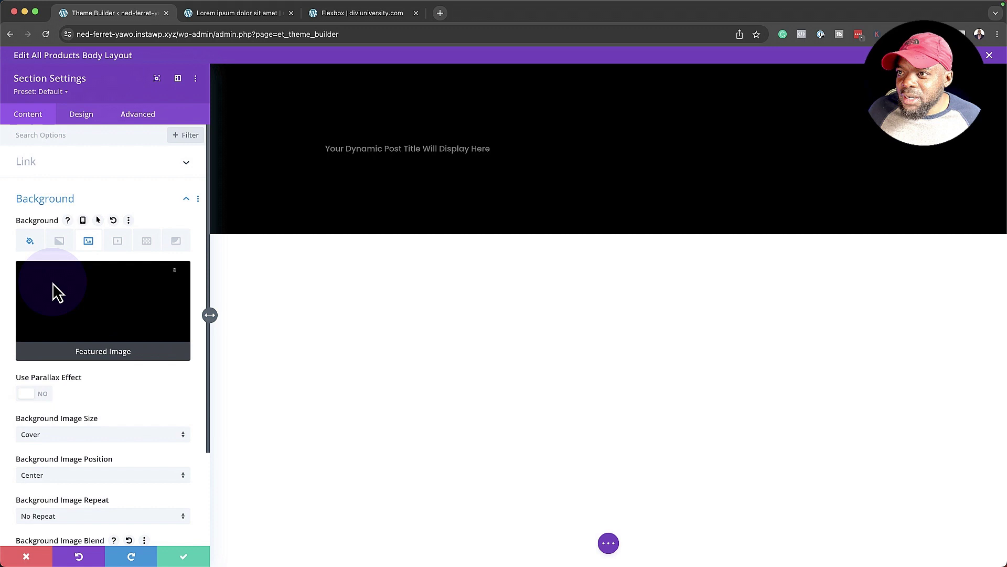
left_click(26, 242)
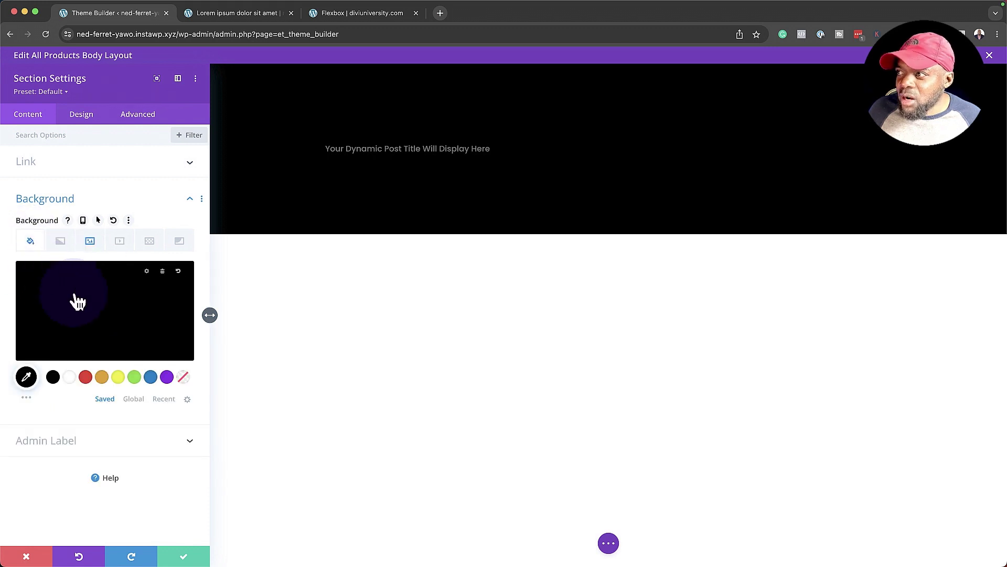
left_click(104, 315)
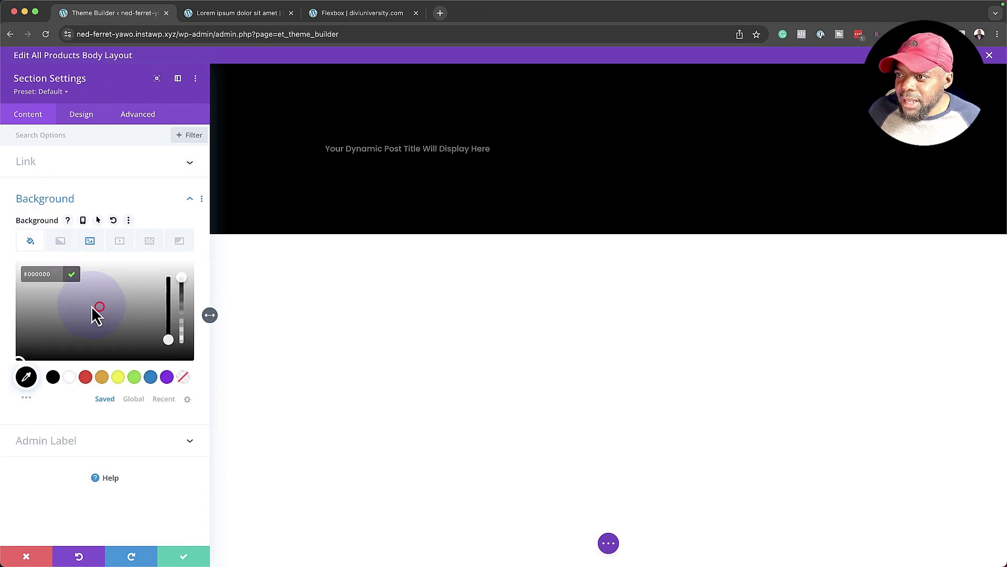
left_click(183, 286)
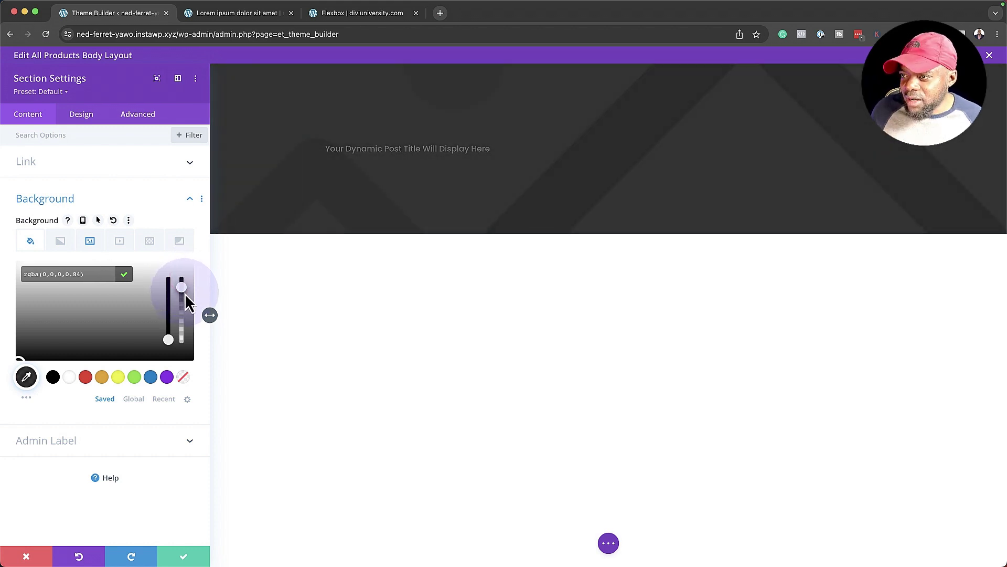
left_click(183, 556)
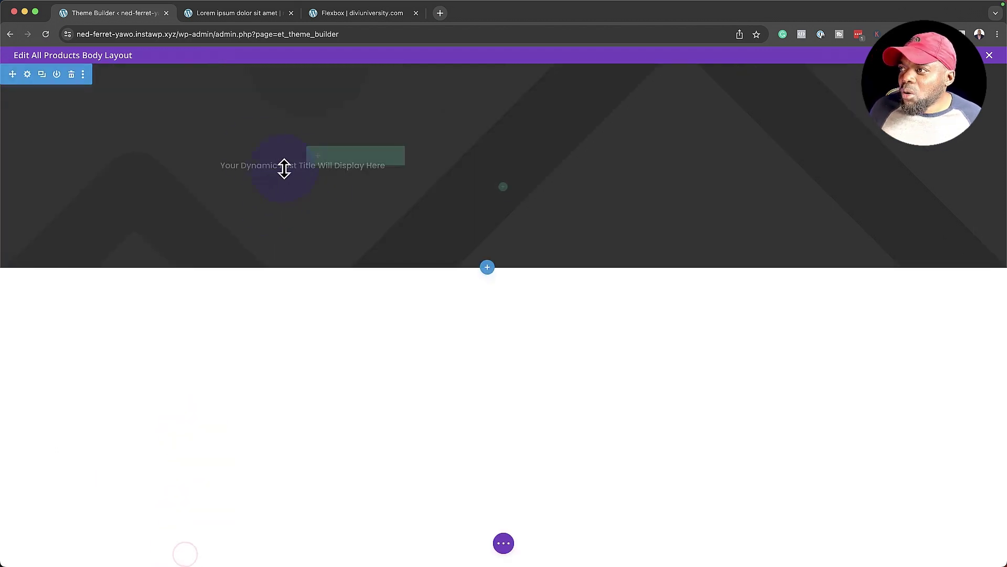
- Style the dynamic title's text in the hero section as uppercase with a white text color
mouse_move(471, 174)
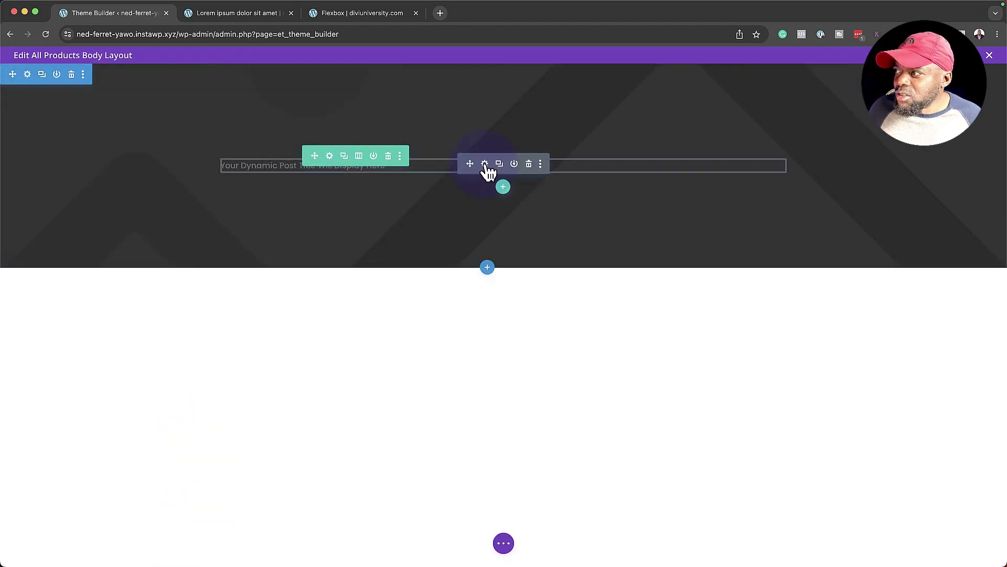
left_click(485, 163)
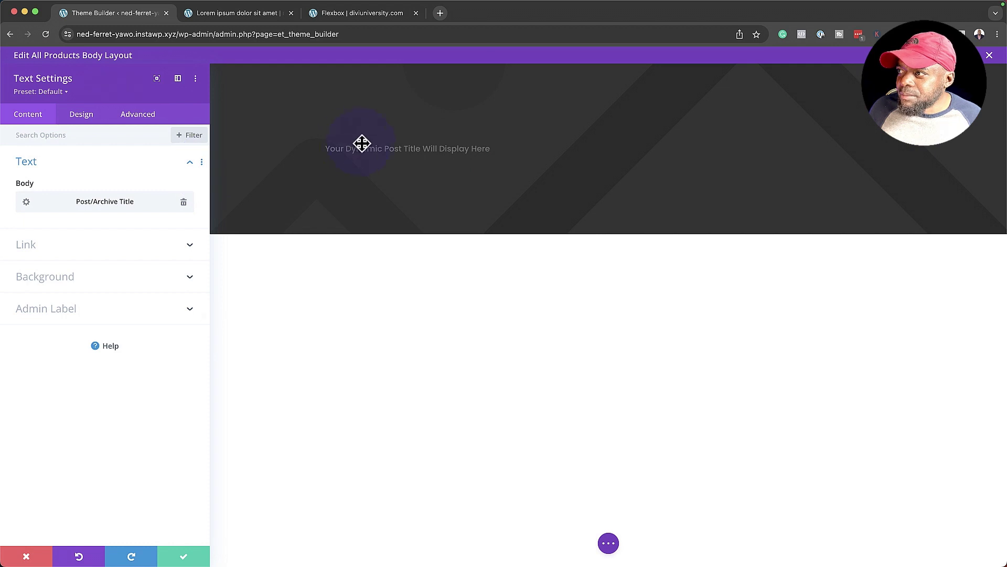
left_click(84, 116)
left_click(54, 166)
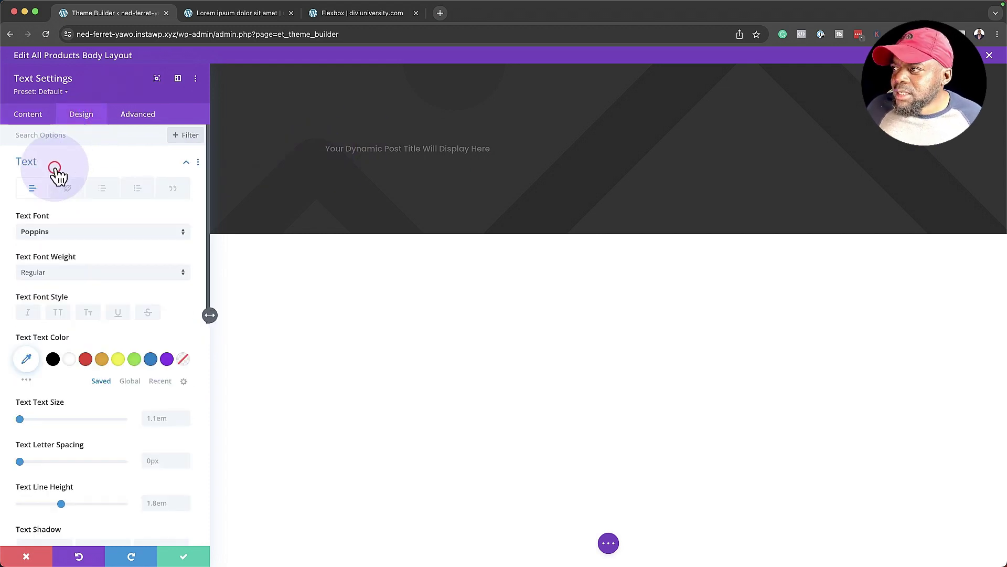
left_click(61, 314)
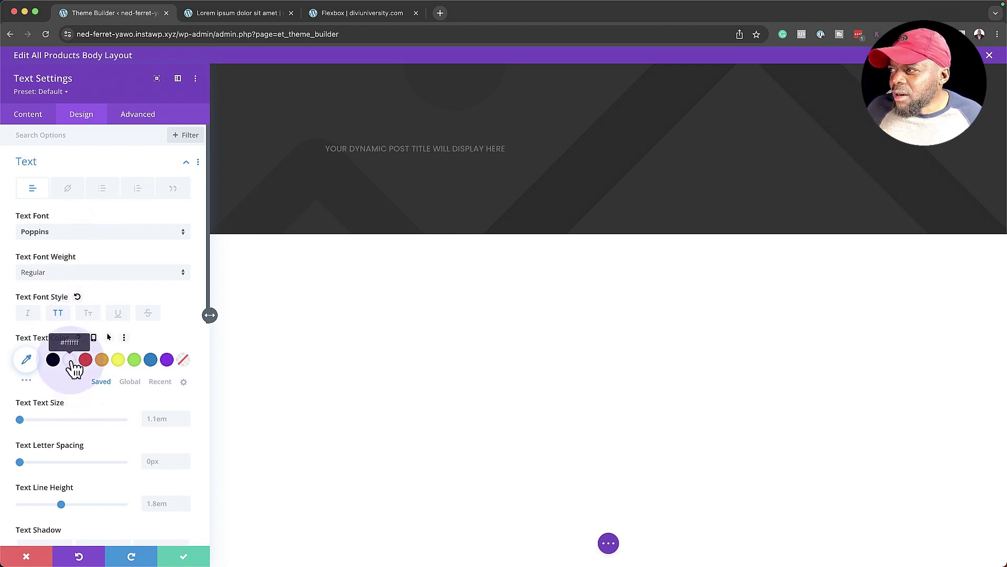
left_click(27, 360)
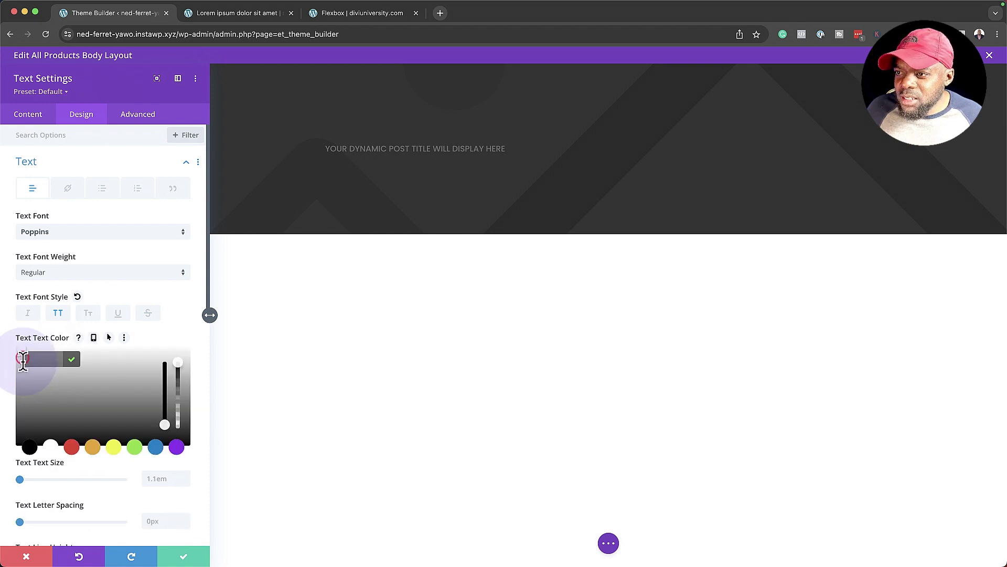
left_click(18, 361)
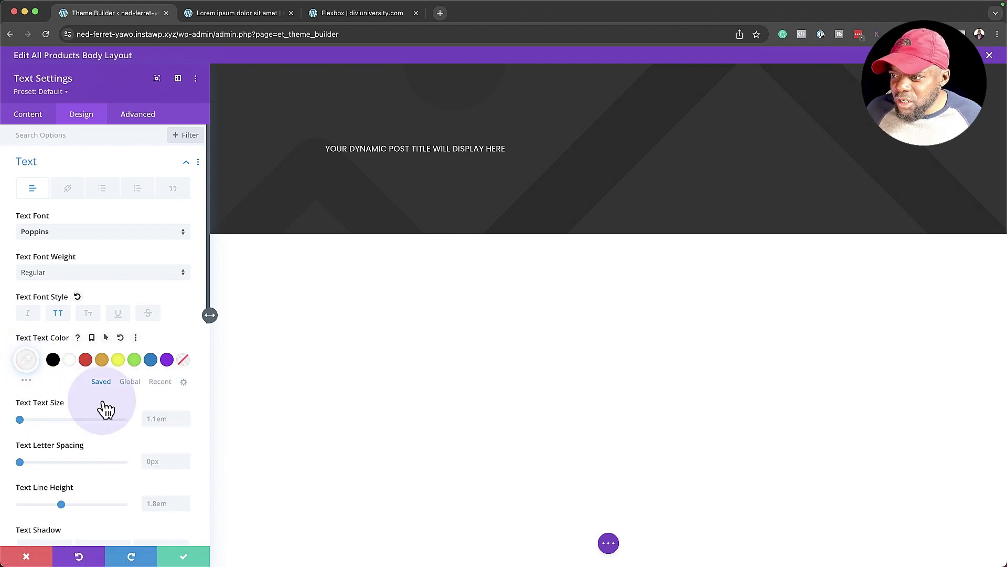
- Increase the dynamic title's text size to 2.8em
left_click_drag(25, 423, 27, 427)
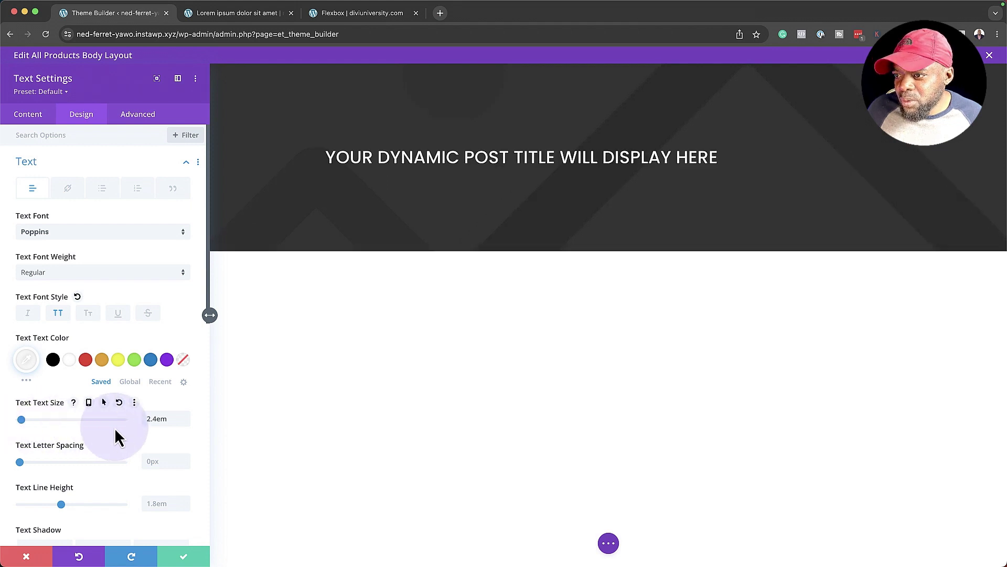
left_click(185, 415)
left_click(185, 416)
left_click(184, 415)
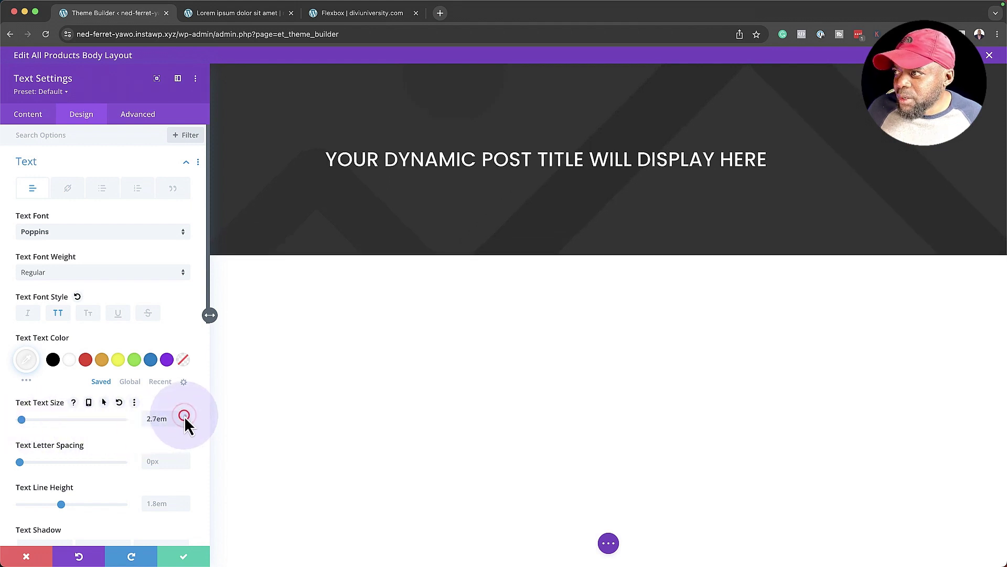
left_click(184, 415)
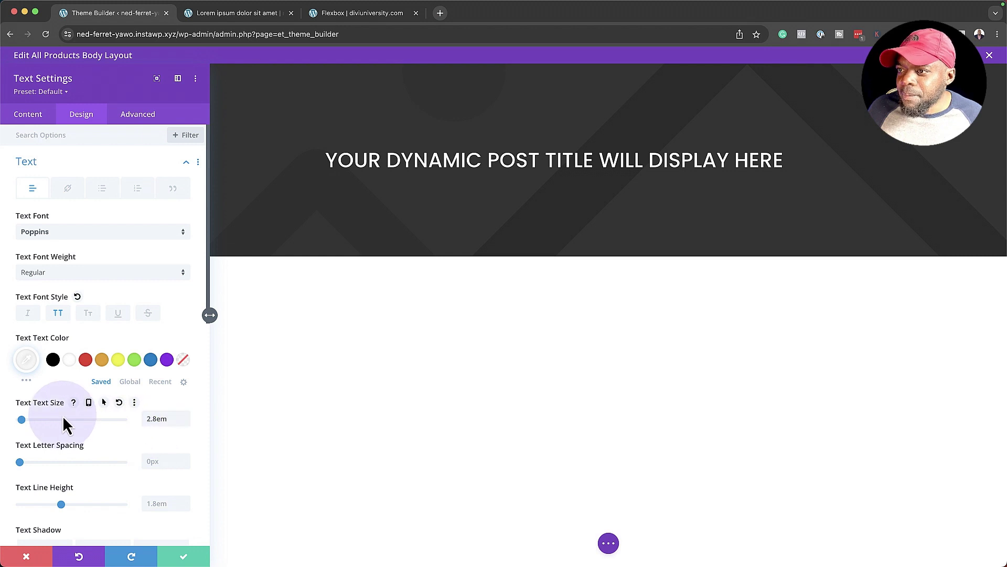
- Set the dynamic title's letter spacing to 4px
scroll(108, 432, "down", 3)
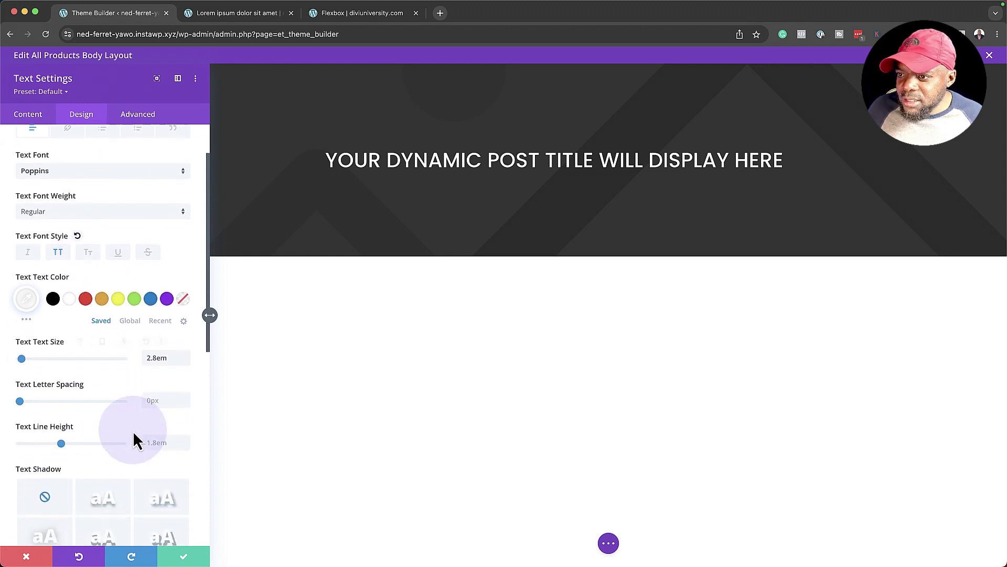
left_click(186, 393)
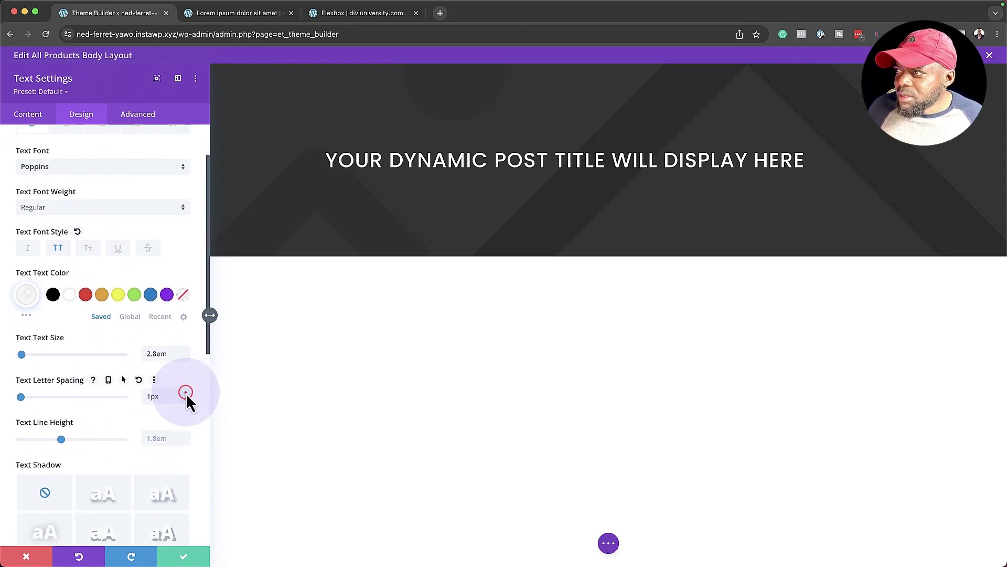
left_click(186, 393)
left_click(186, 392)
left_click(185, 393)
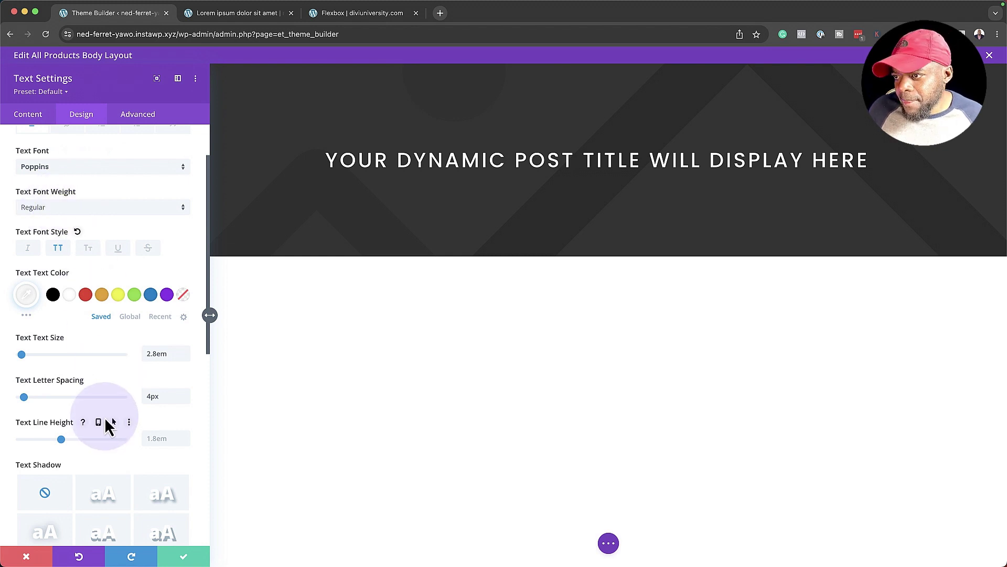
- Center-align the dynamic title and save the Text module settings
scroll(117, 469, "down", 5)
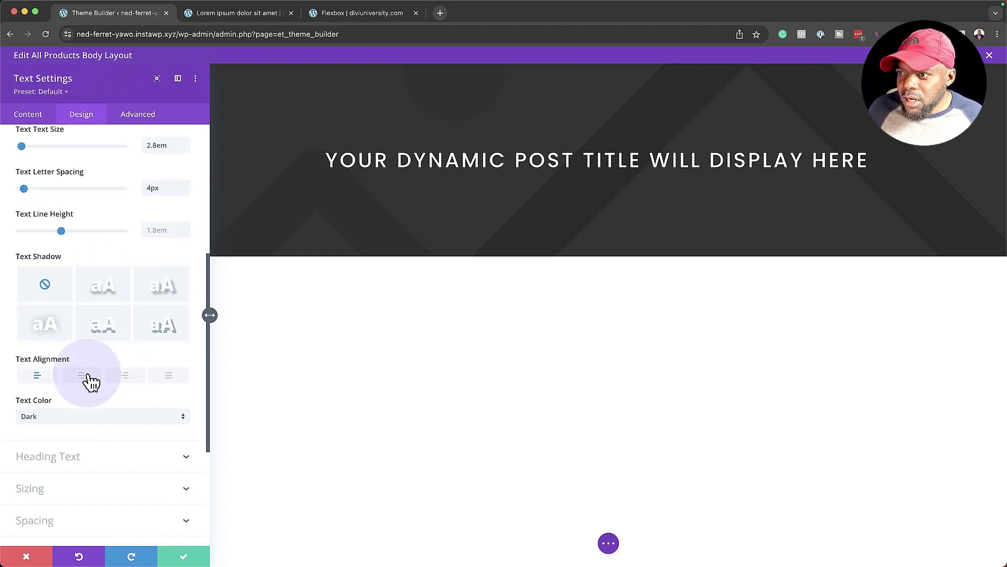
left_click(90, 378)
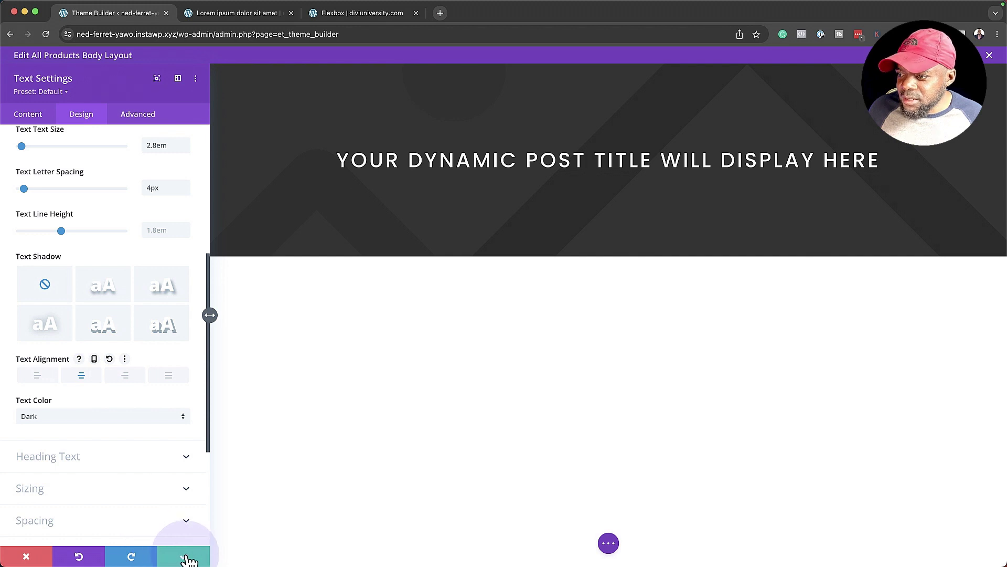
left_click(188, 557)
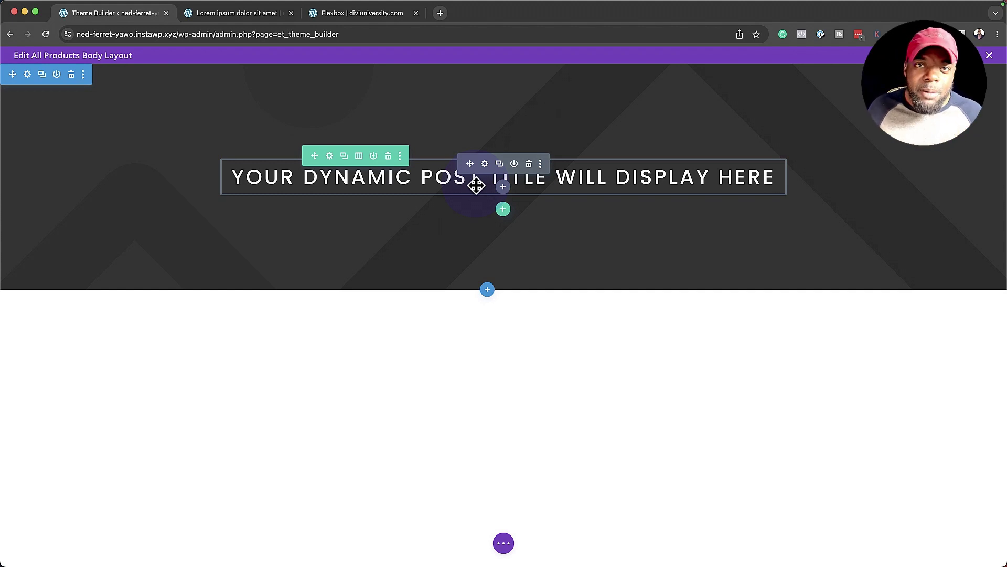
- Add a regular section below the hero section with a row of two equal columns
left_click(493, 297)
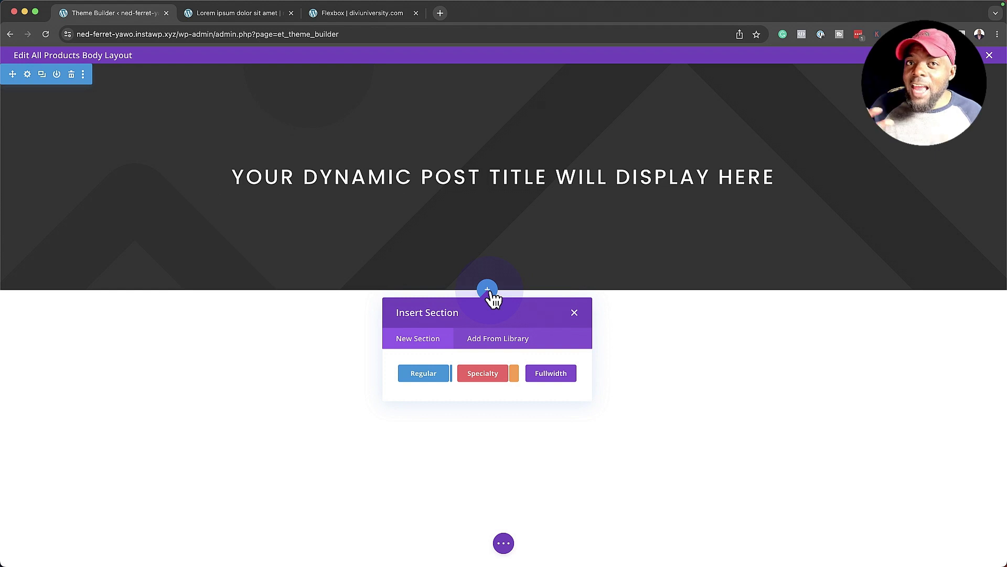
left_click(425, 378)
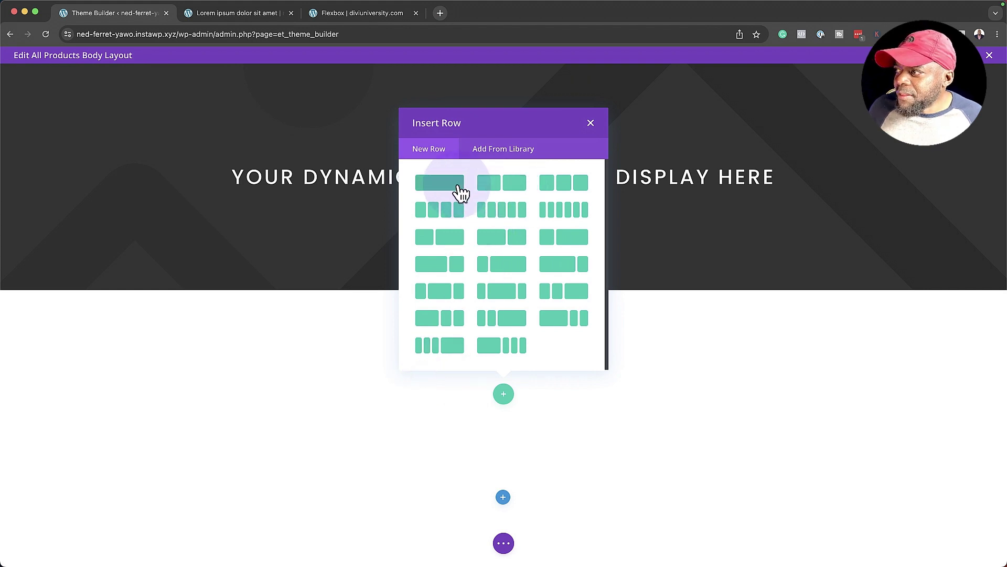
left_click(506, 184)
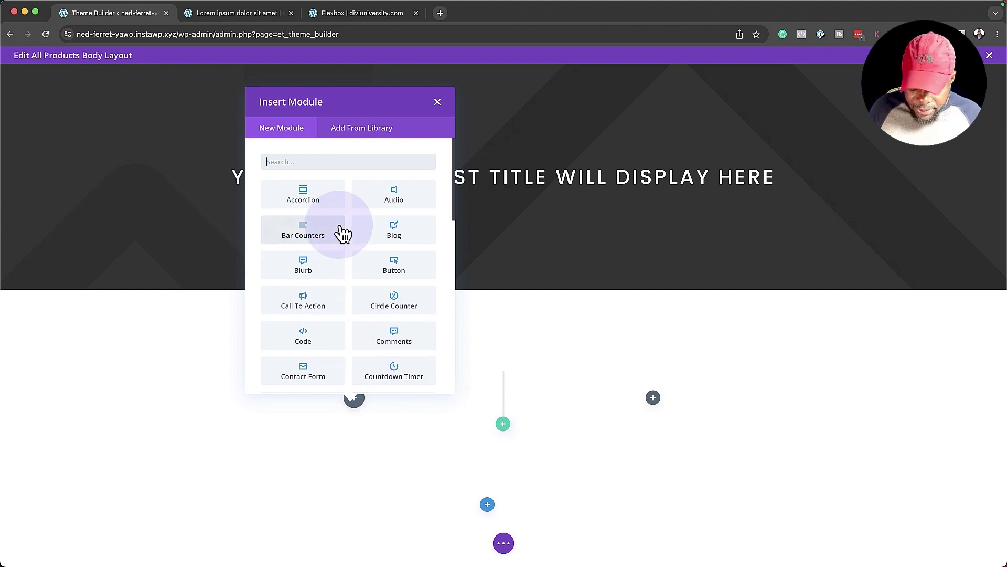
- Add a Woo Product Images module for This Product to the new row's first column and save it
type("woo")
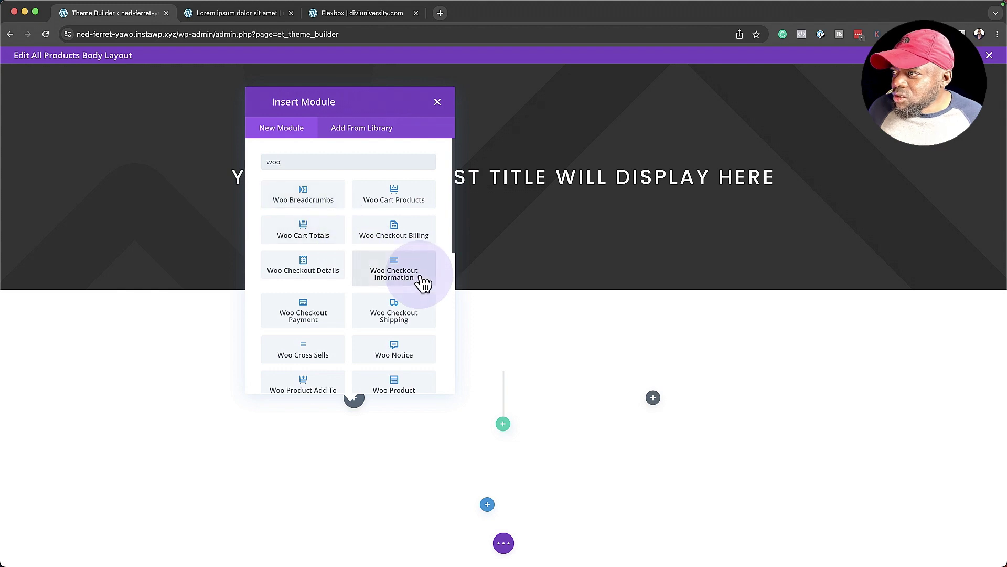
scroll(423, 284, "down", 1)
scroll(421, 284, "down", 3)
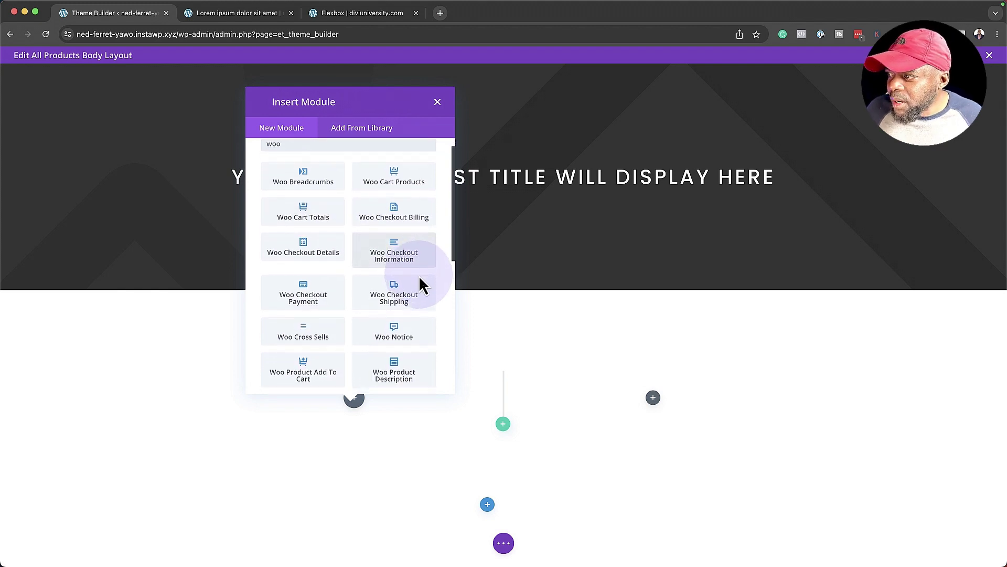
scroll(420, 281, "down", 1)
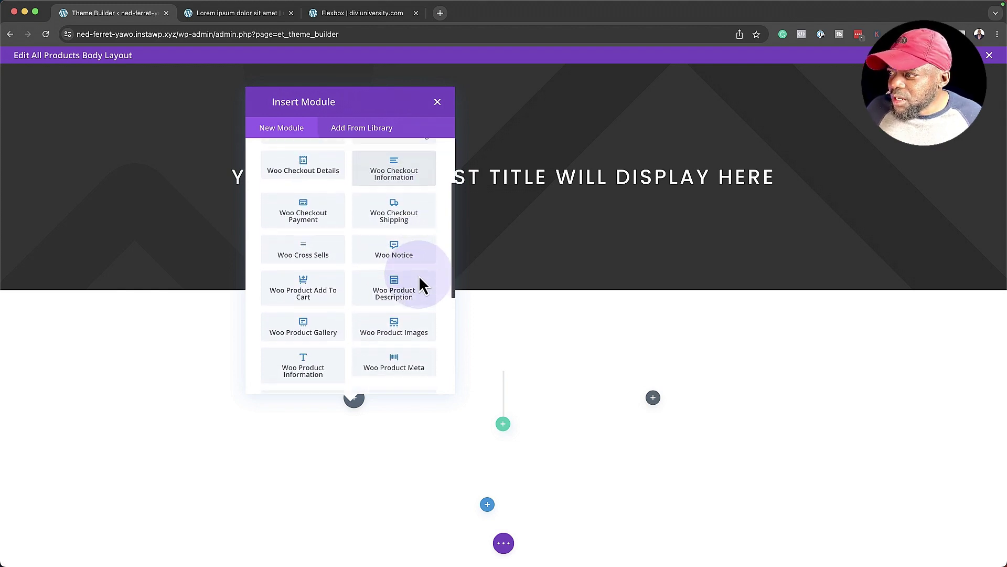
left_click(398, 325)
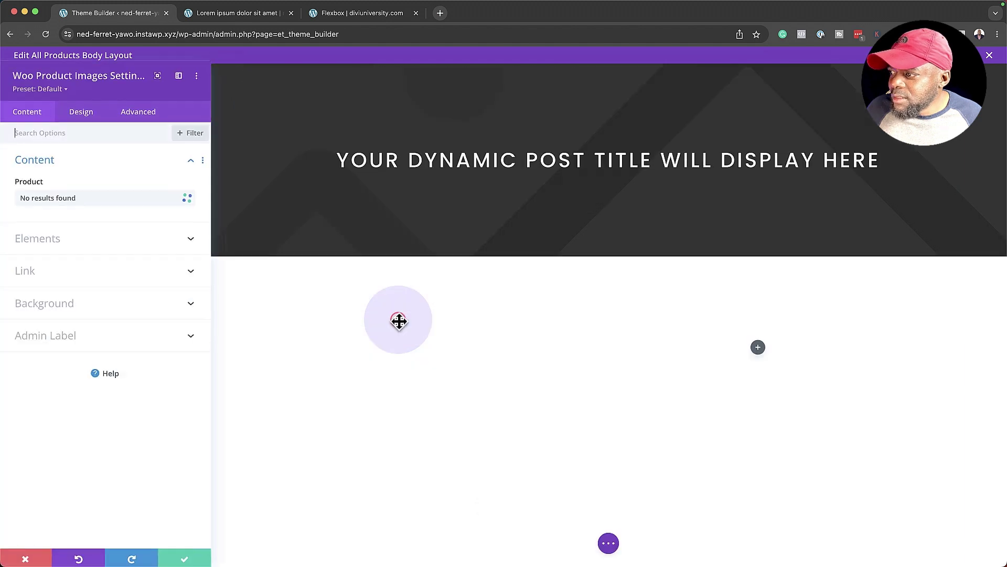
scroll(357, 320, "down", 4)
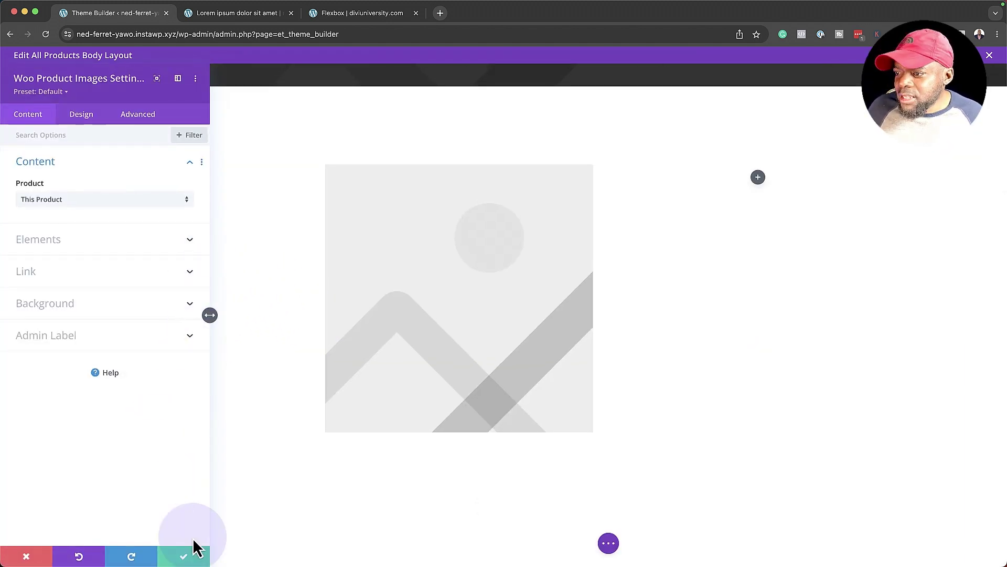
left_click(185, 557)
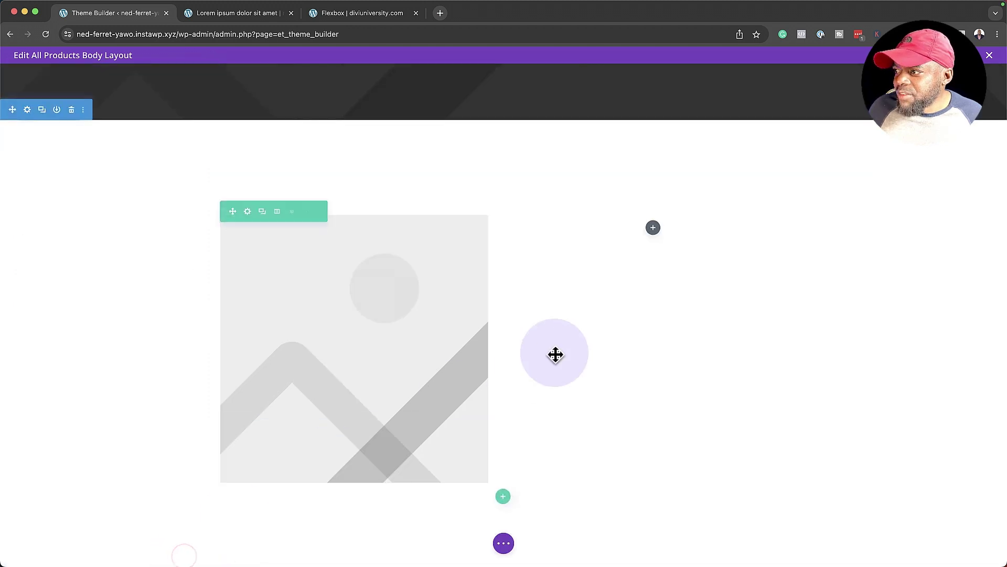
- Add a Woo Product Title module to the second column, beside the product image
left_click(653, 228)
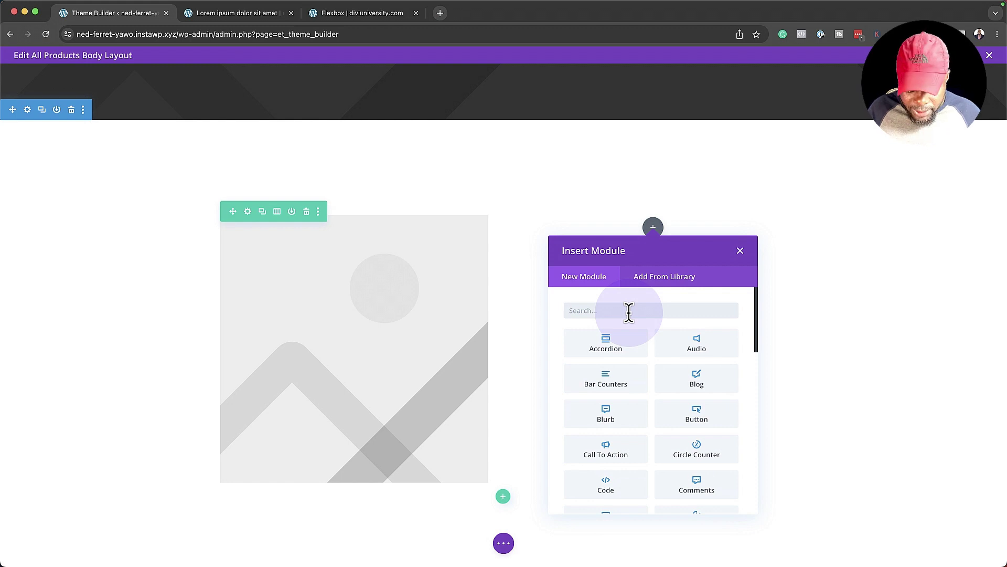
type("woo ti")
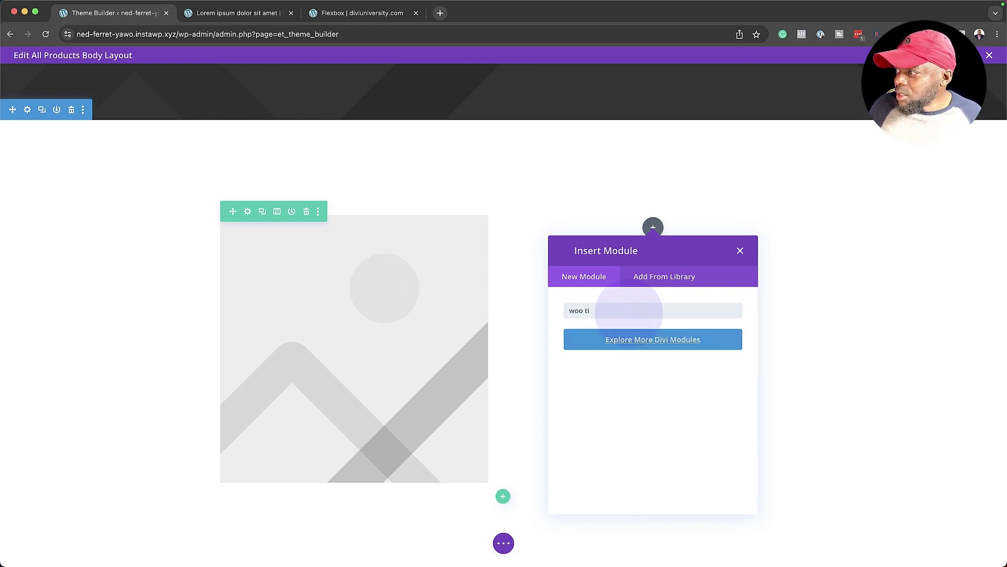
key("BackSpace")
key("BackSpace")
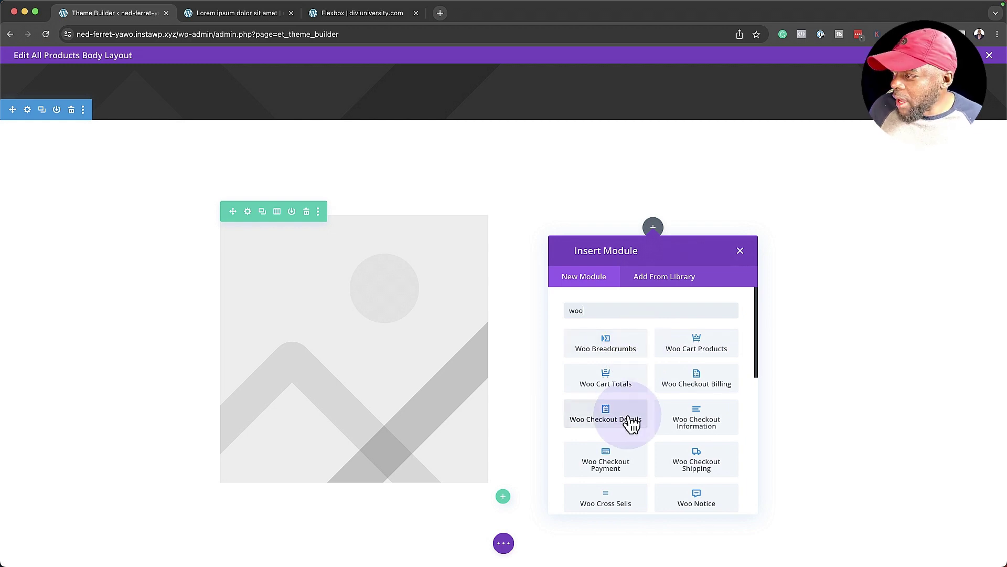
scroll(635, 419, "down", 1)
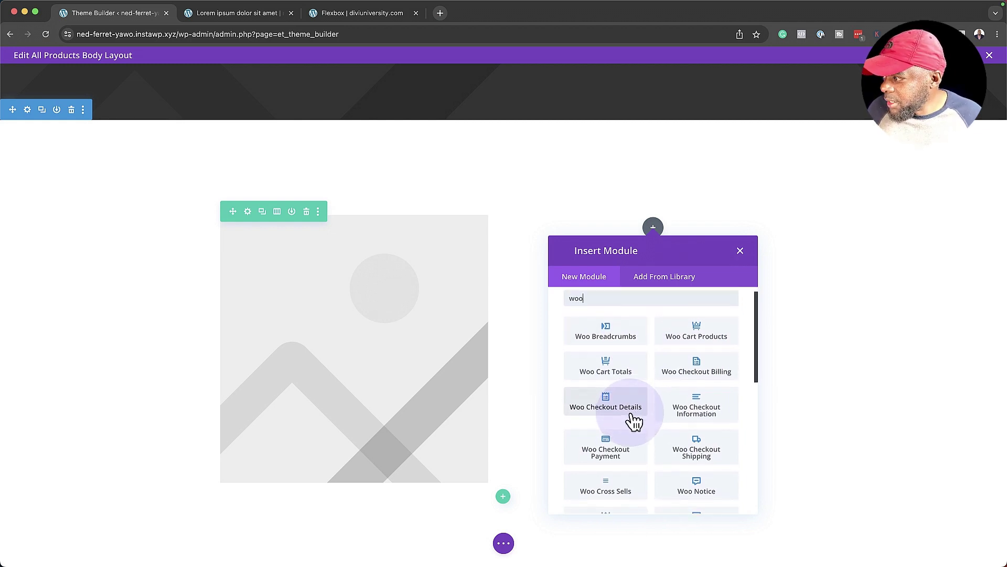
scroll(635, 420, "down", 3)
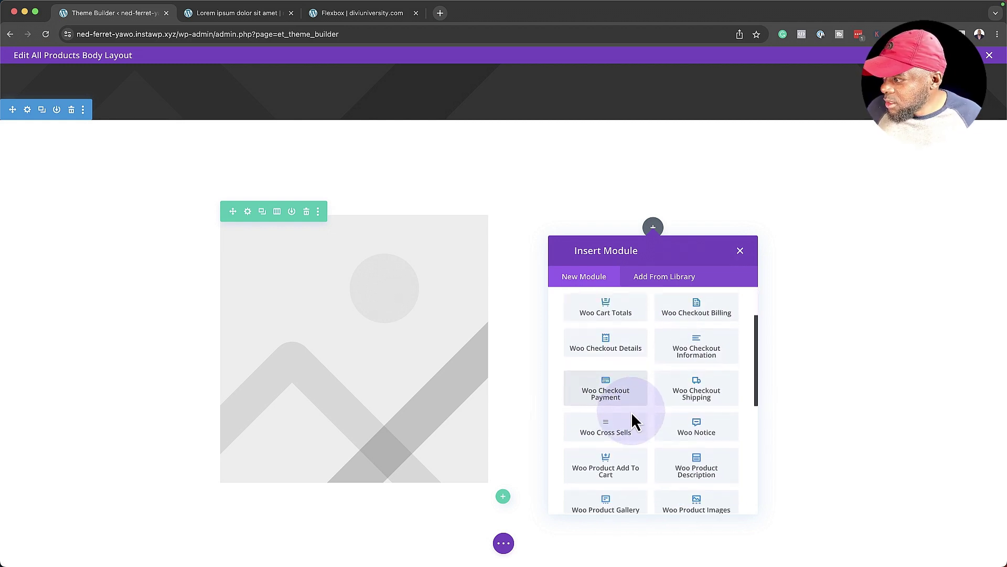
scroll(632, 418, "down", 3)
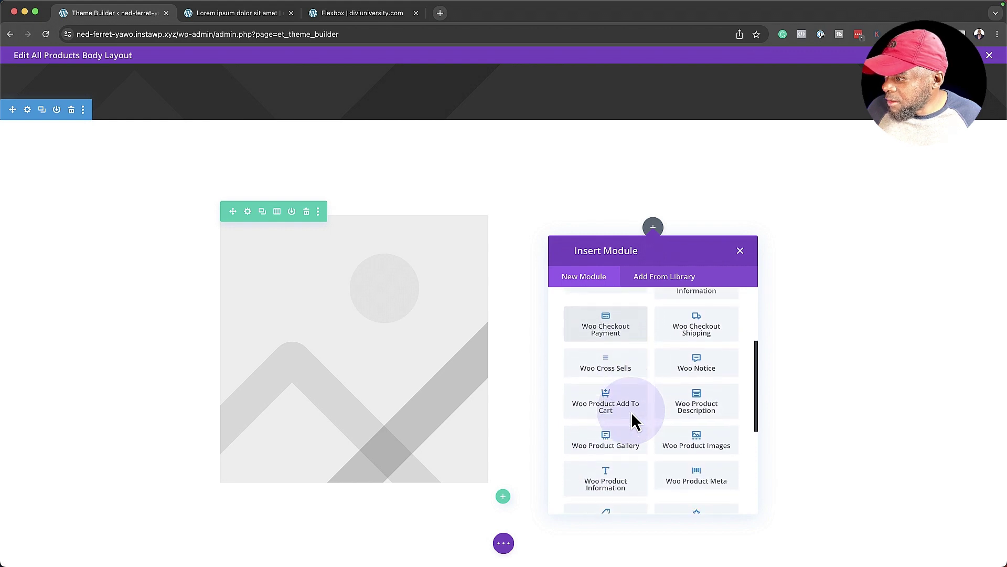
scroll(635, 477, "down", 6)
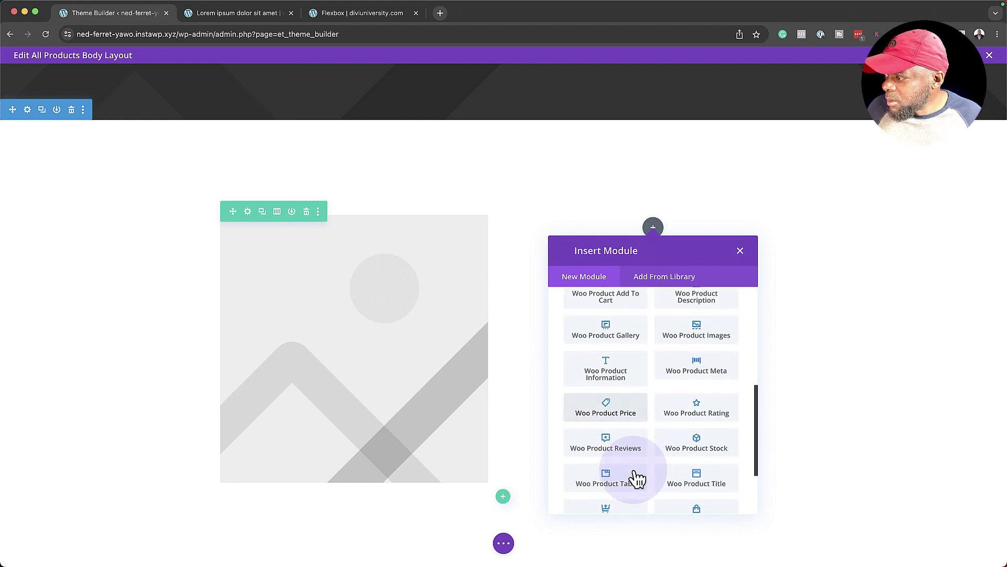
scroll(636, 477, "down", 2)
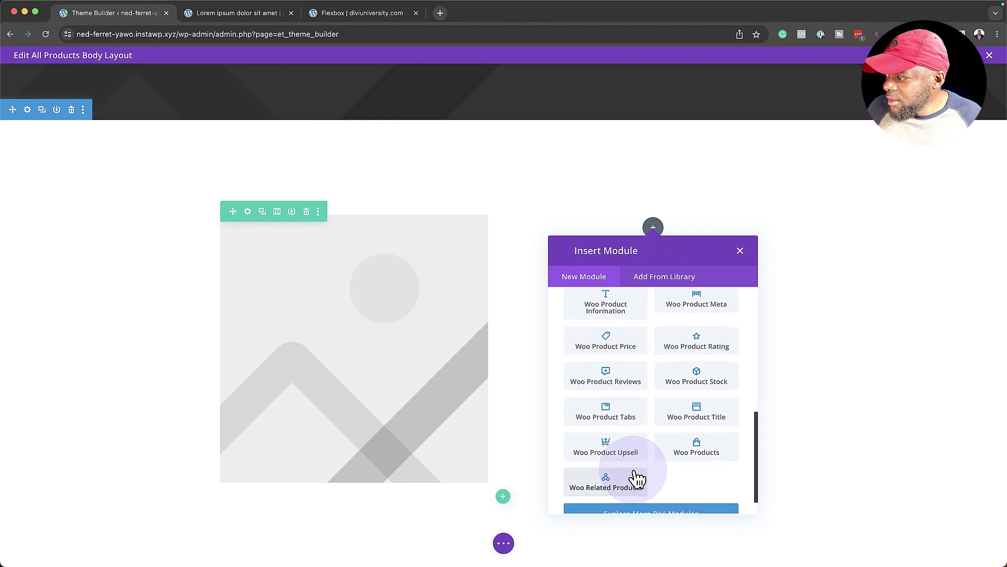
left_click(709, 420)
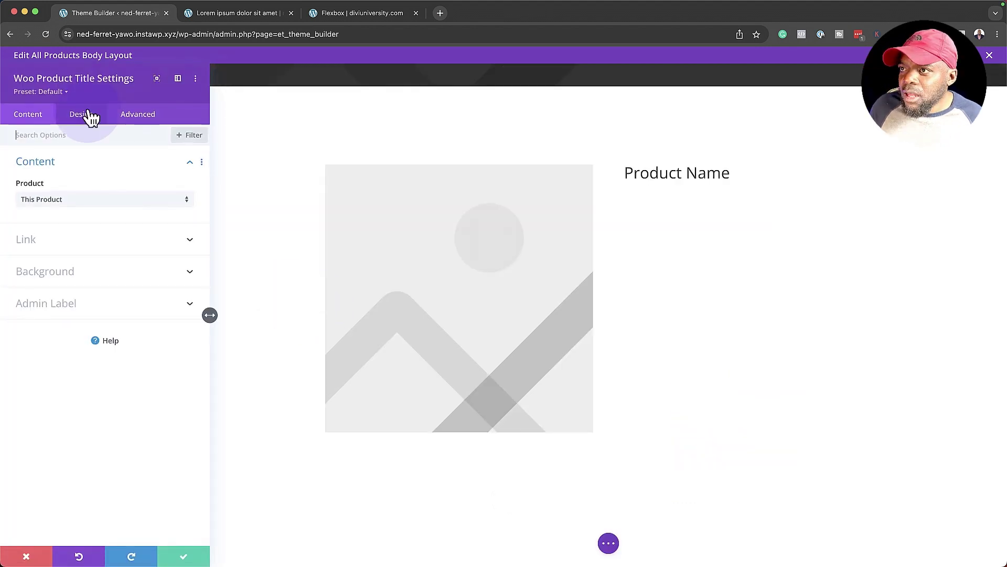
- Set the product title's font to Poppins, save the module, and open the module picker directly below it
left_click(626, 167)
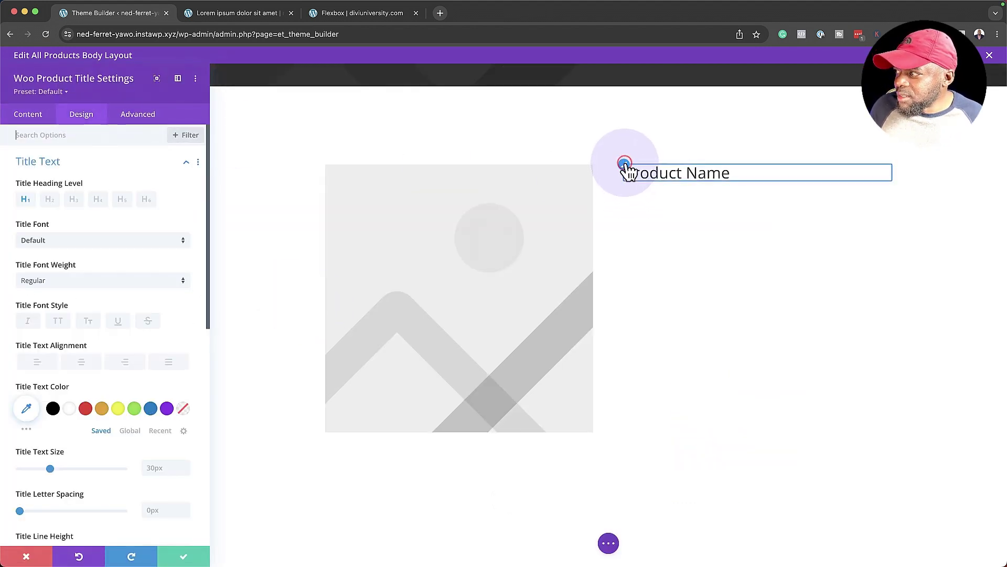
left_click(81, 246)
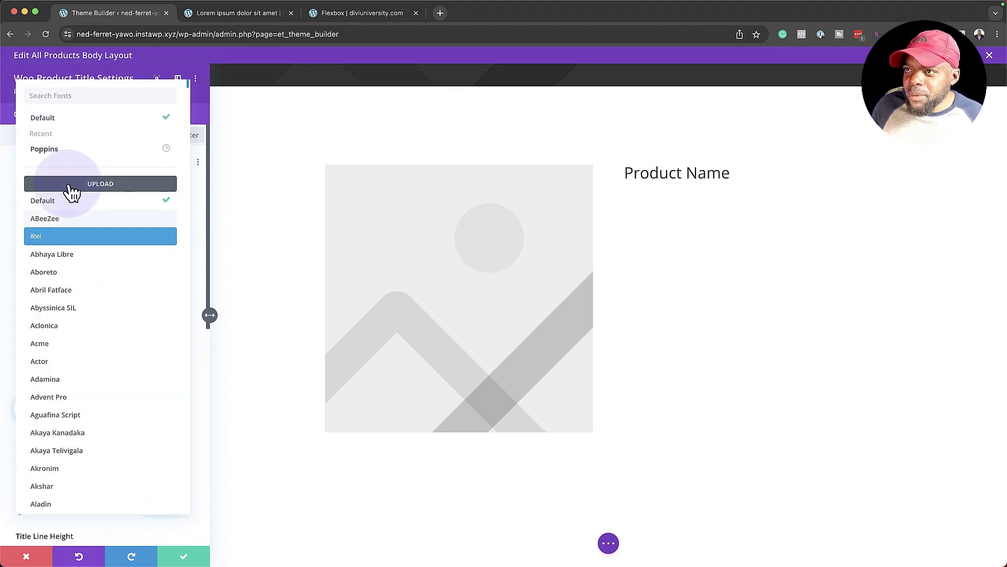
left_click(73, 152)
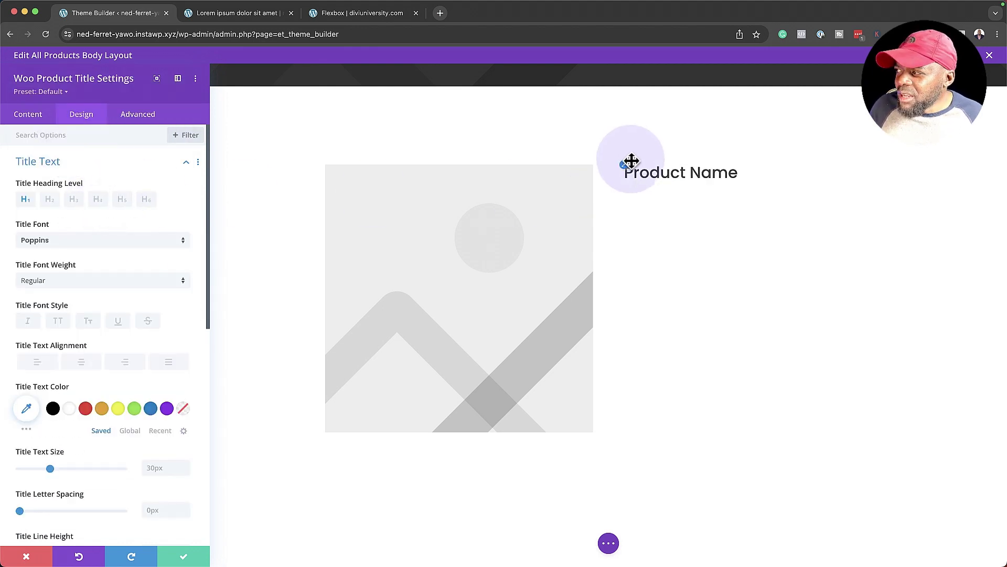
left_click(182, 556)
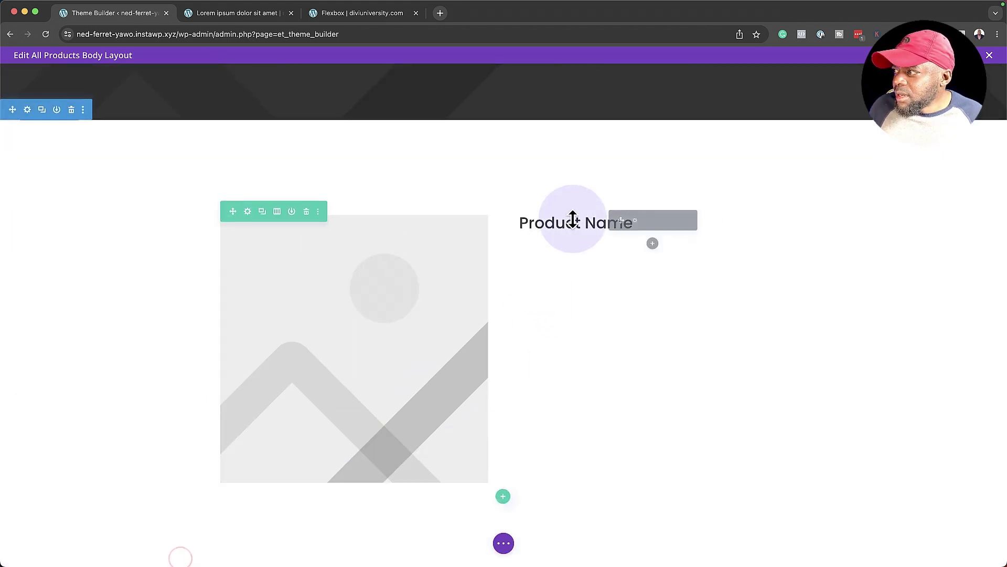
left_click(653, 243)
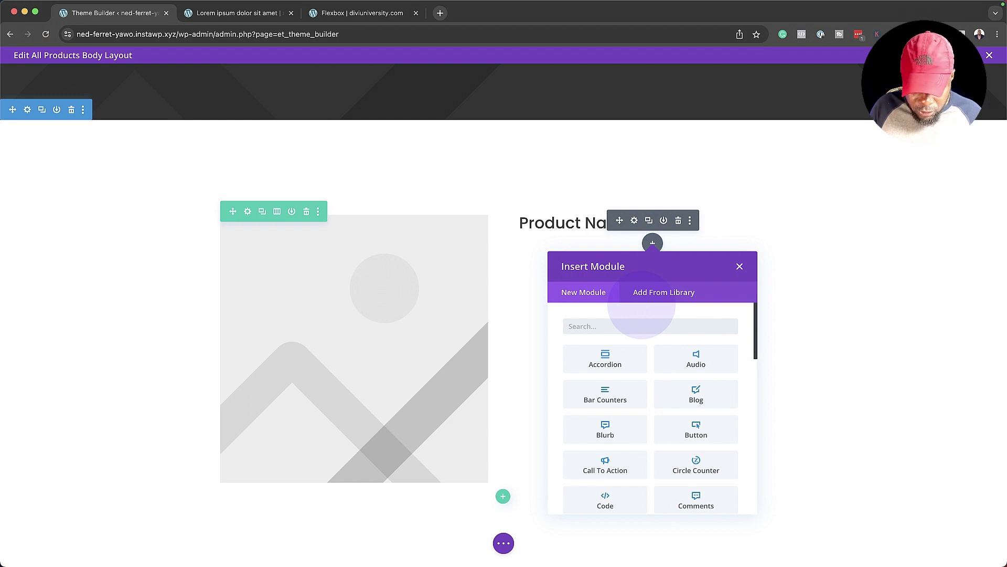
type("text")
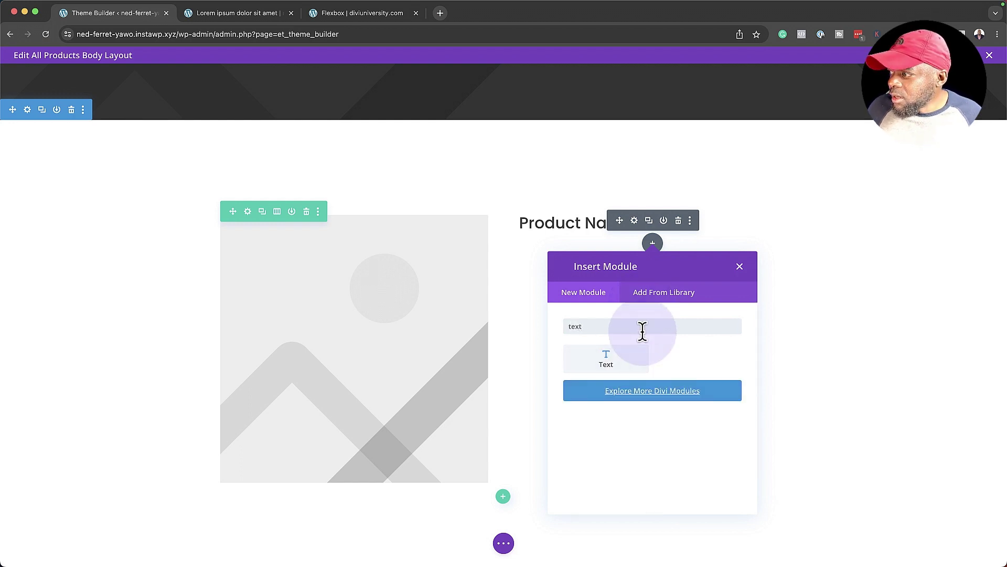
key("BackSpace")
key("BackSpace")
key("BackSpace")
key("BackSpace")
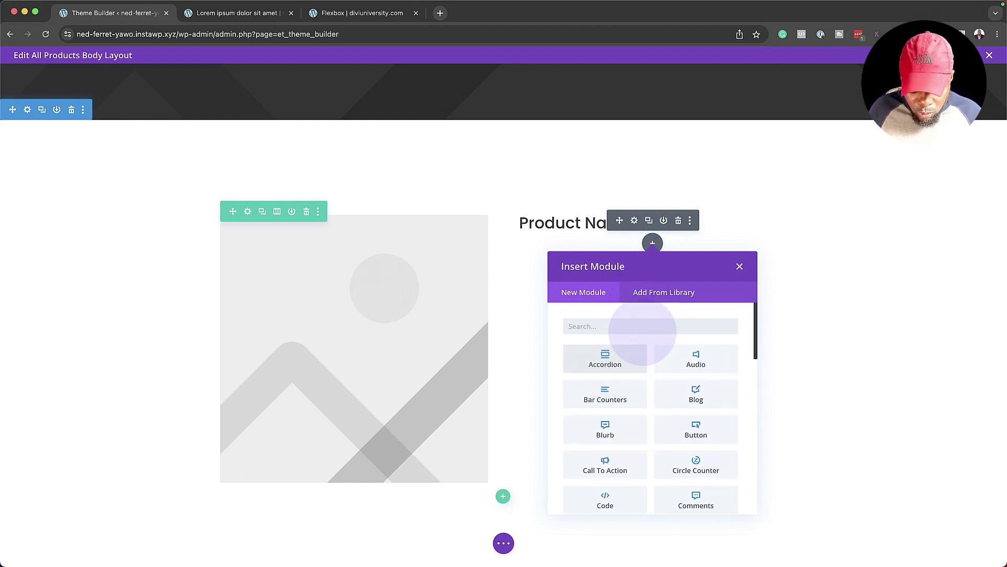
- Insert a Woo Product Description module below the product title
type("woo")
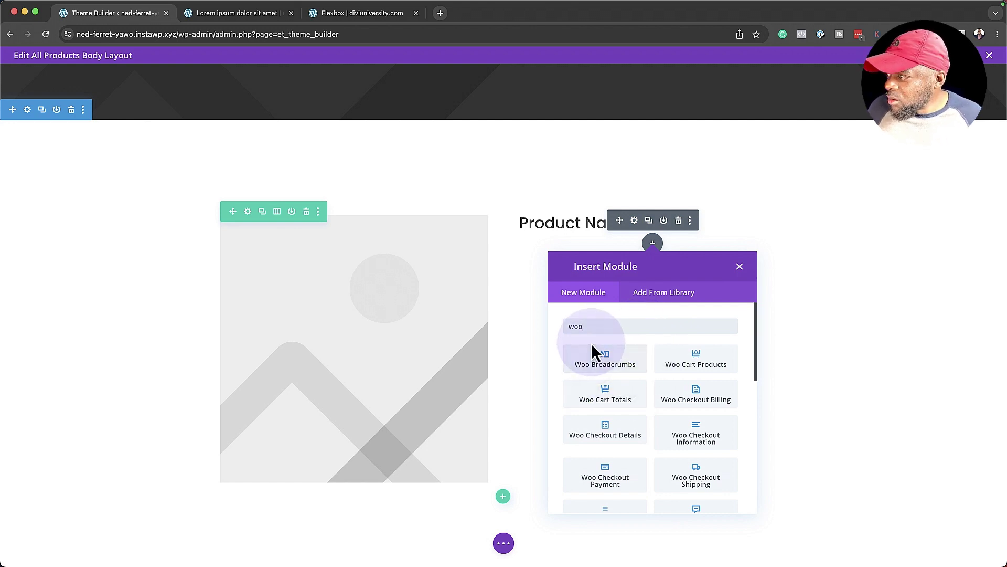
scroll(656, 438, "down", 1)
scroll(656, 433, "down", 5)
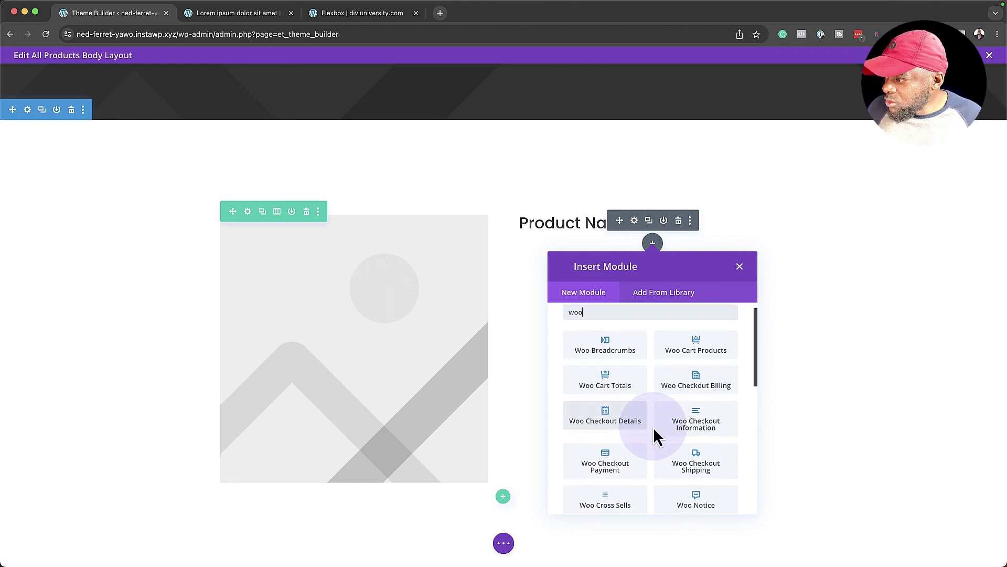
scroll(657, 434, "down", 1)
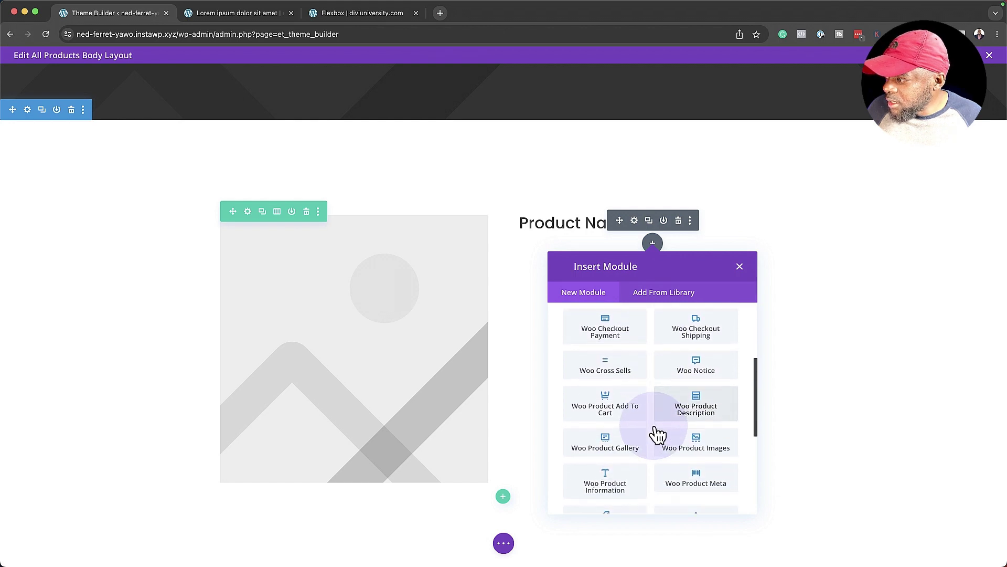
left_click(716, 405)
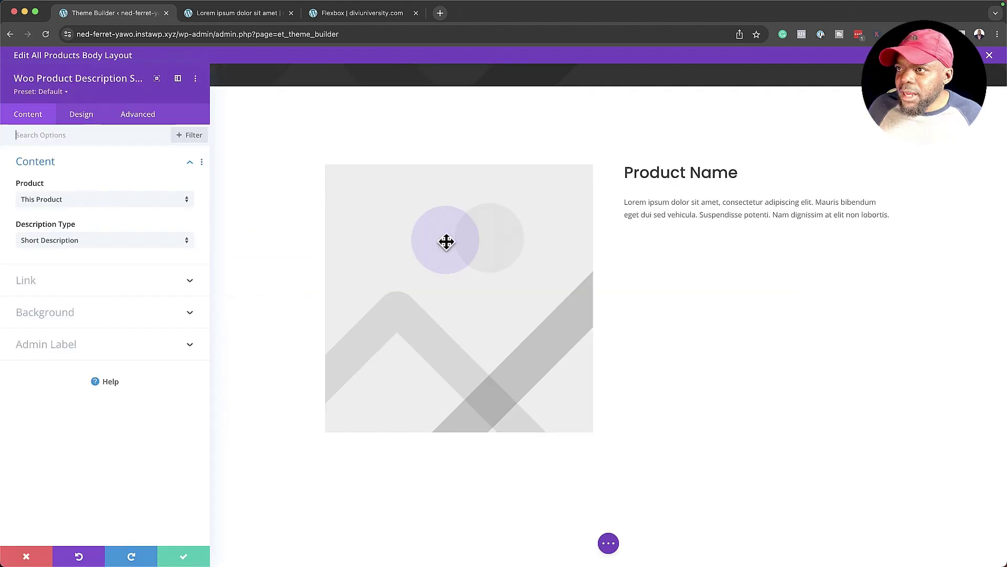
- Style the description text with Poppins, 1.2em text size and 1.8em line height, and save the module
left_click(626, 198)
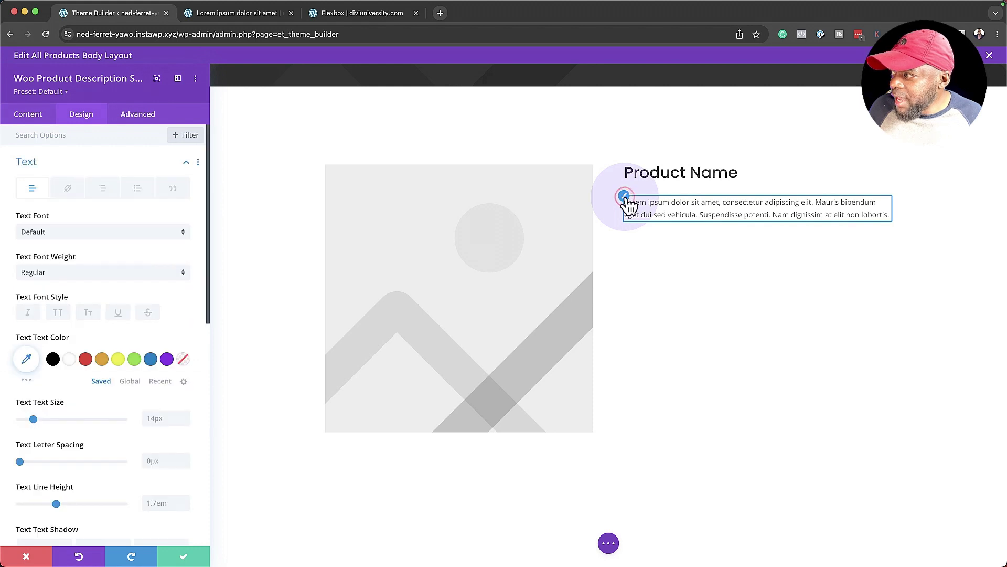
left_click(75, 236)
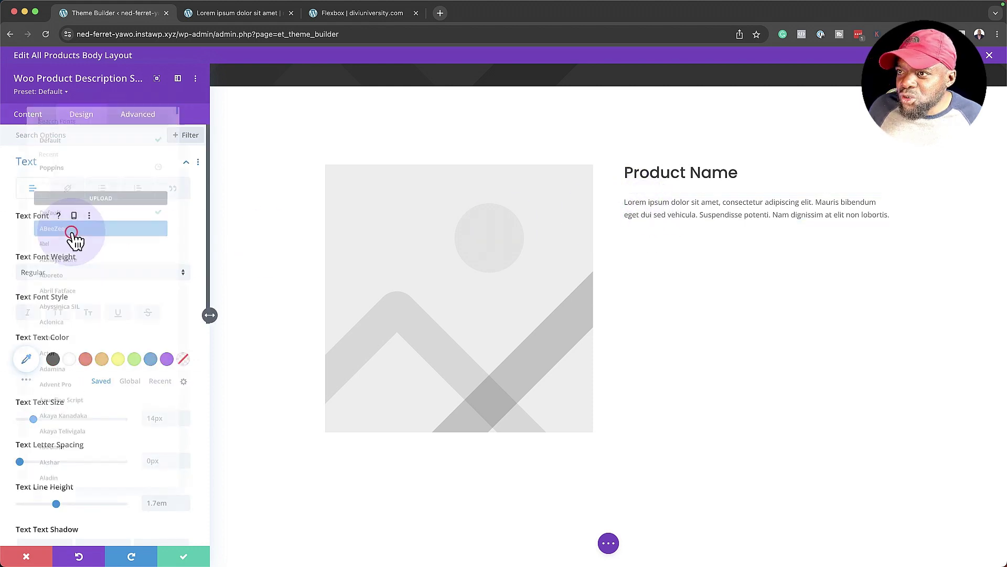
left_click(67, 147)
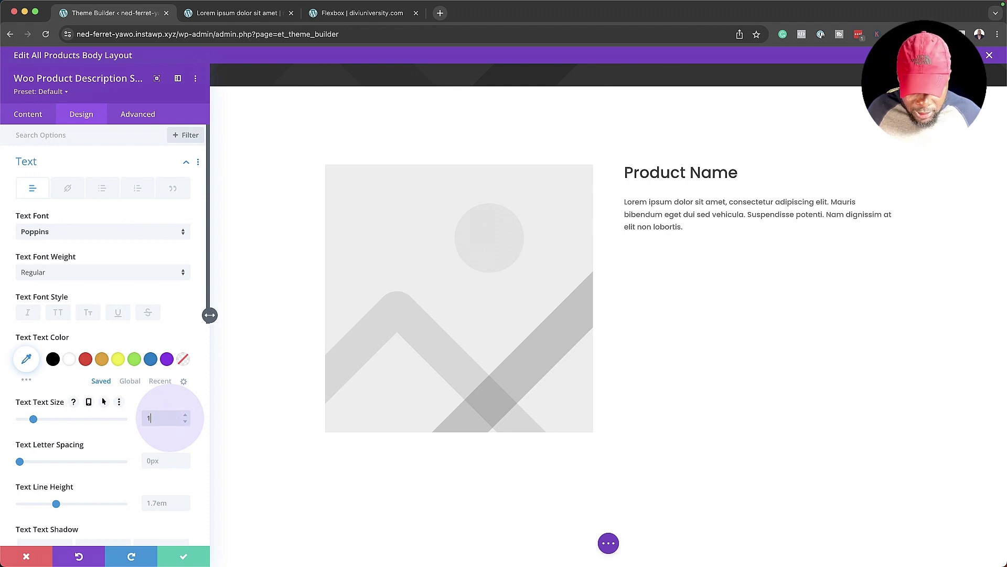
left_click(185, 421)
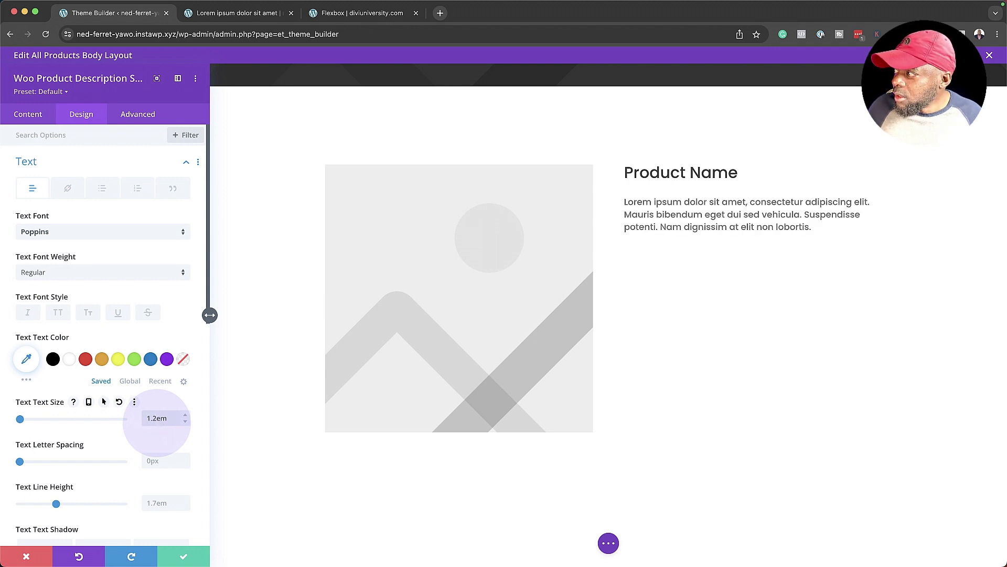
left_click(184, 500)
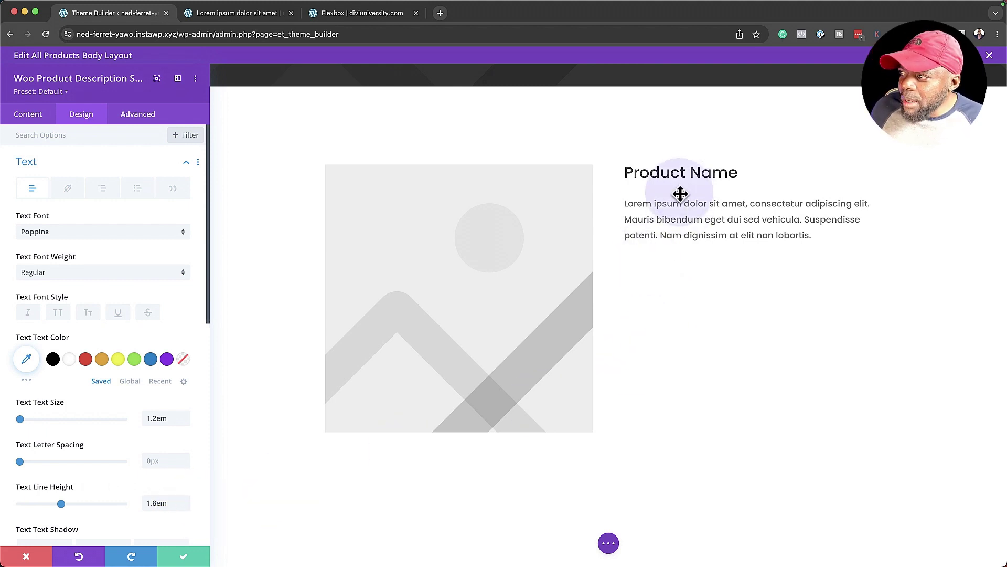
left_click(184, 558)
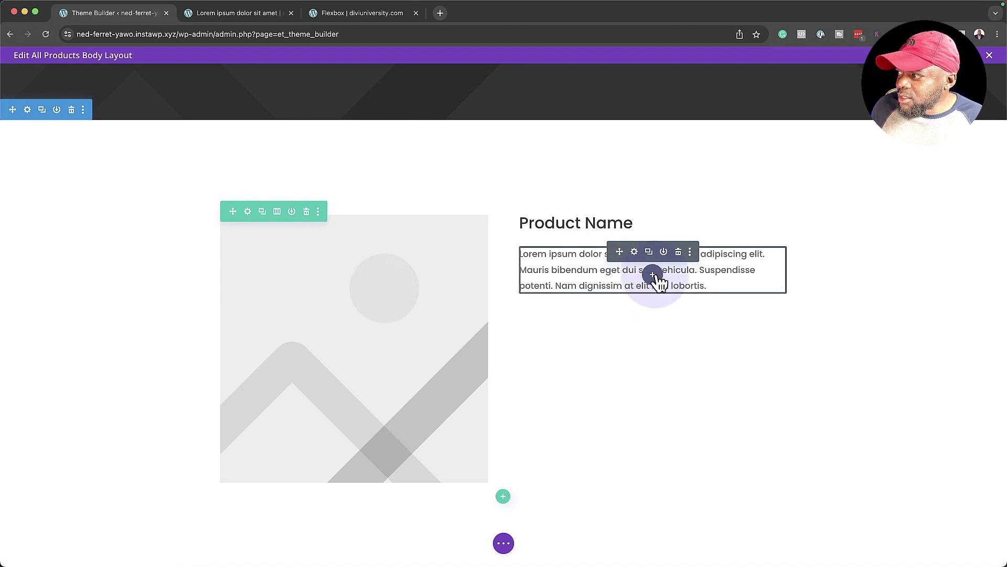
- Add a Woo Product Add To Cart module below the product description
left_click(654, 275)
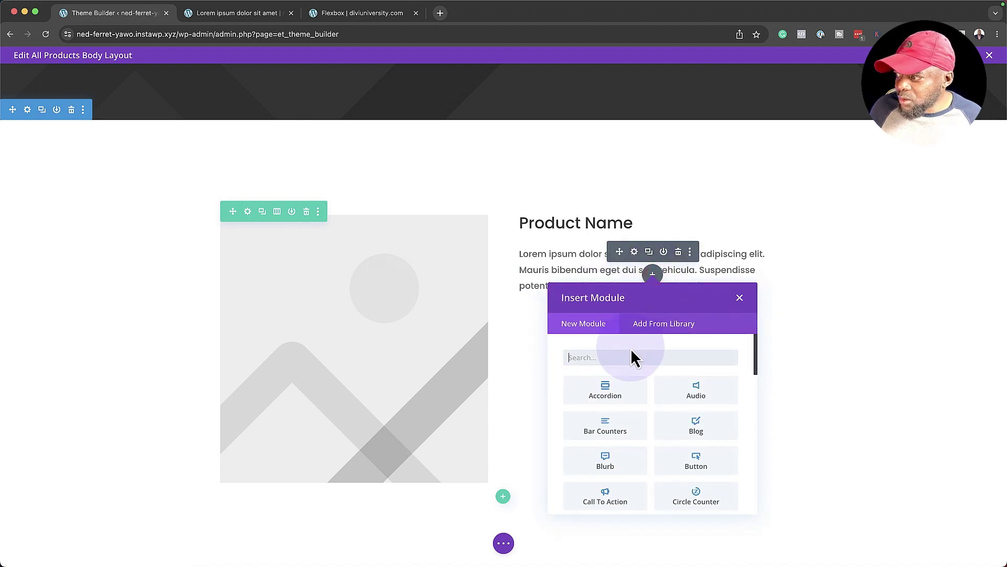
type("add")
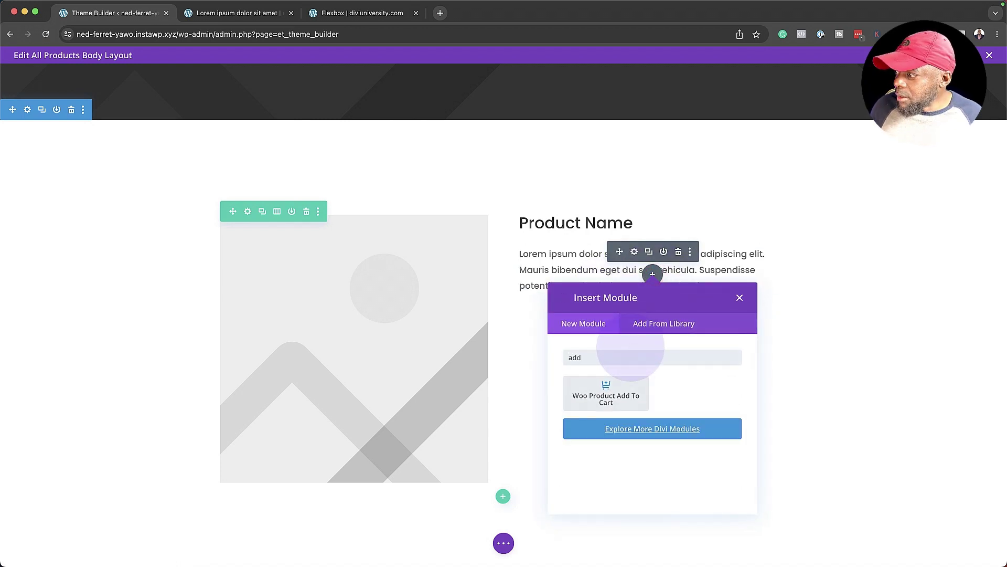
left_click(621, 412)
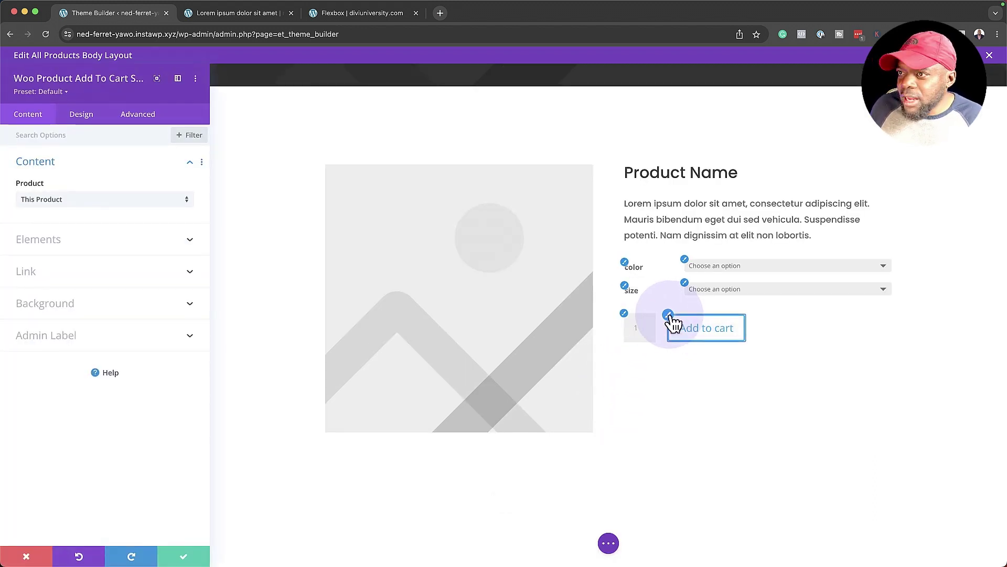
- Enable custom styles for the Add to cart button, with 1.6em white text on a black background
left_click(669, 317)
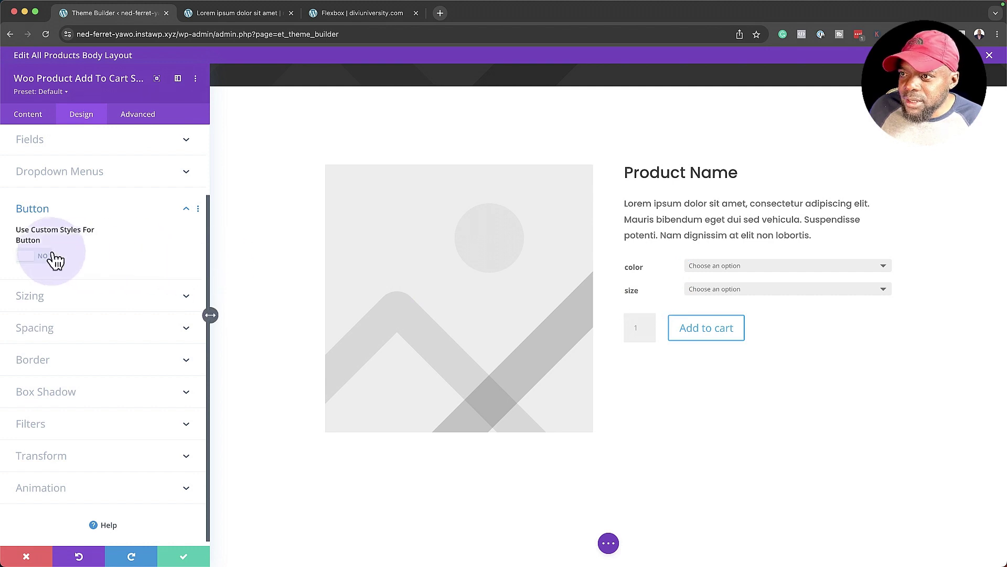
left_click(46, 256)
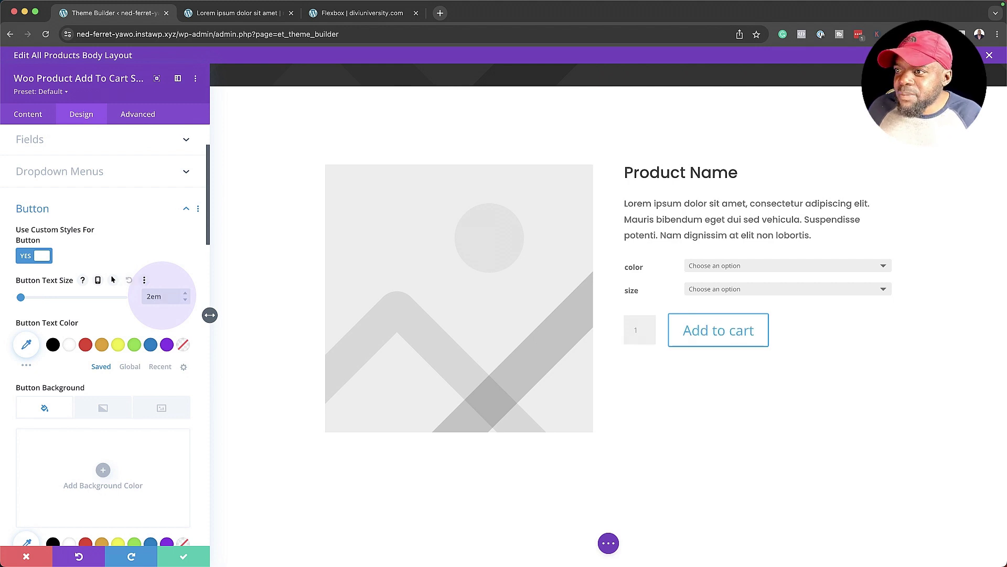
double_click(151, 297)
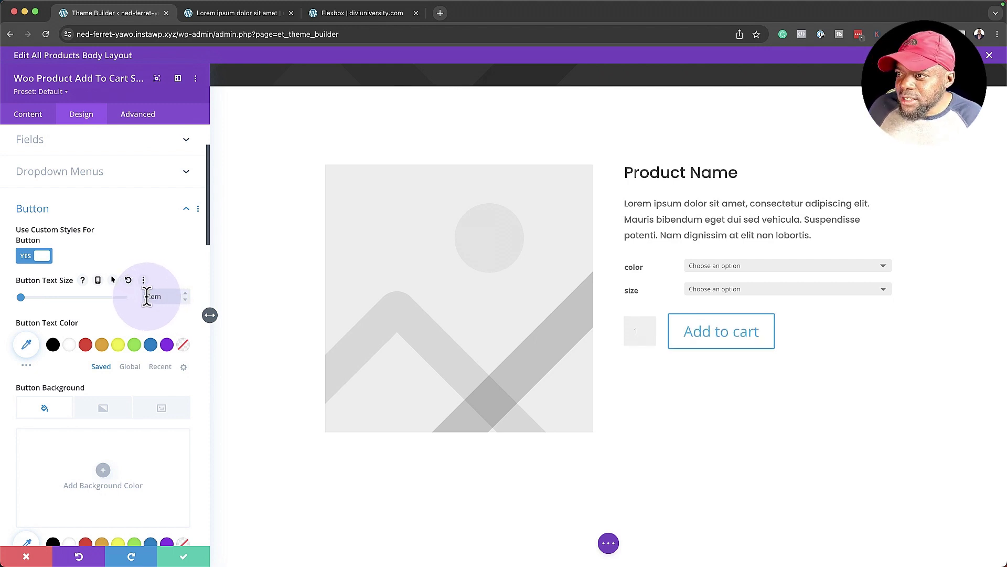
type("1.6")
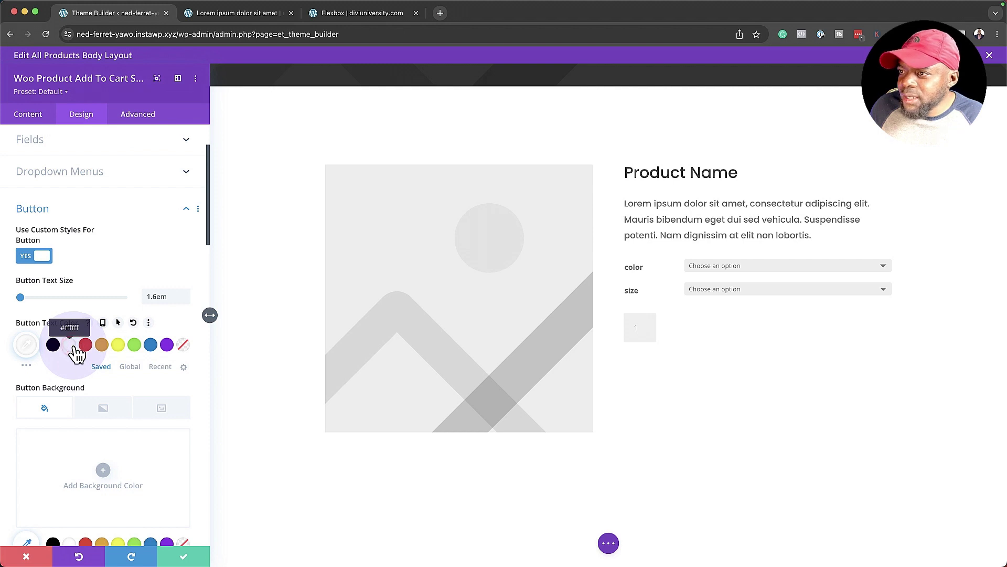
scroll(125, 420, "down", 3)
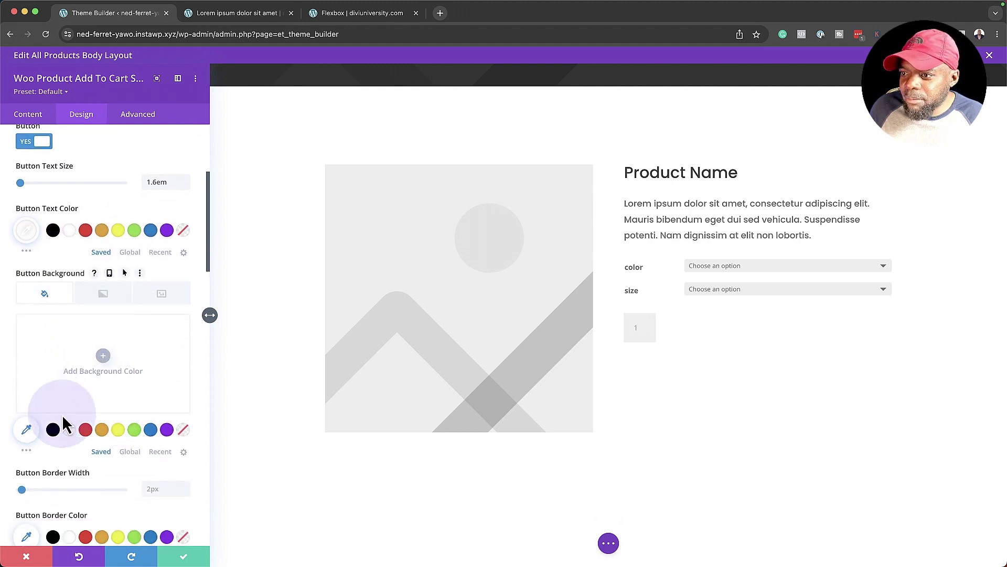
left_click(53, 430)
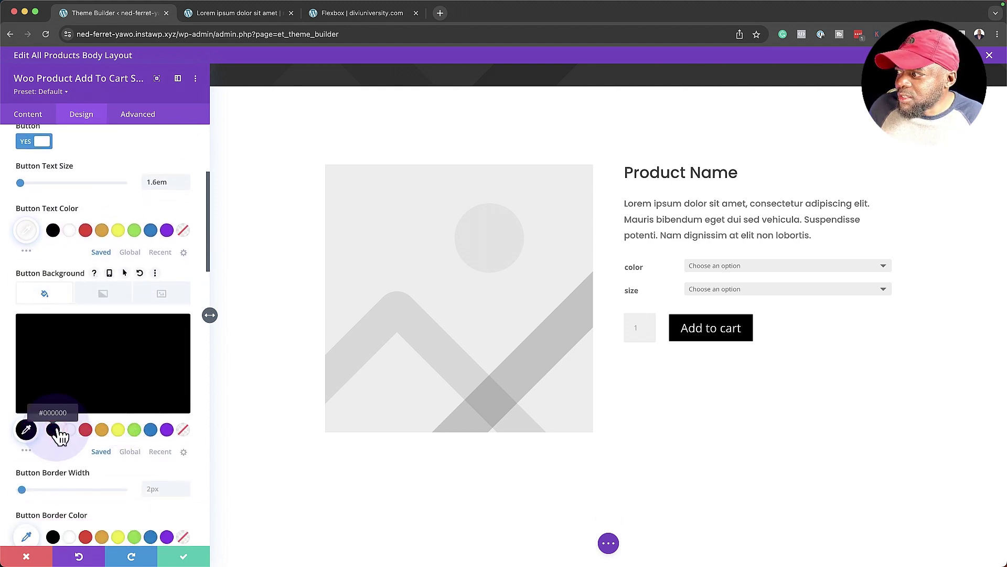
- Set the Add to cart button's border width and border radius to 0px and its font to Poppins
scroll(60, 436, "down", 2)
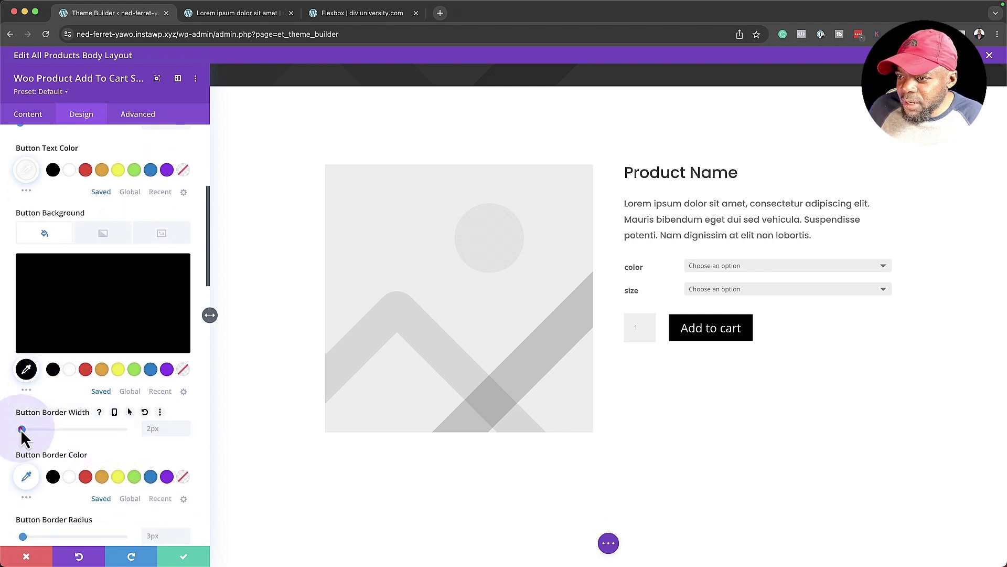
left_click_drag(21, 430, 5, 439)
scroll(68, 435, "down", 2)
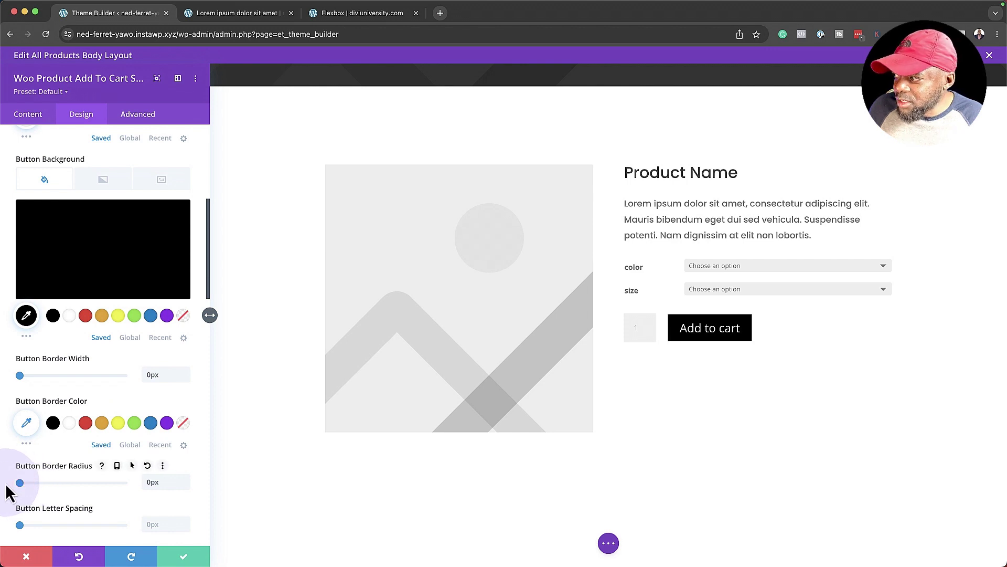
scroll(65, 464, "down", 4)
left_click(63, 454)
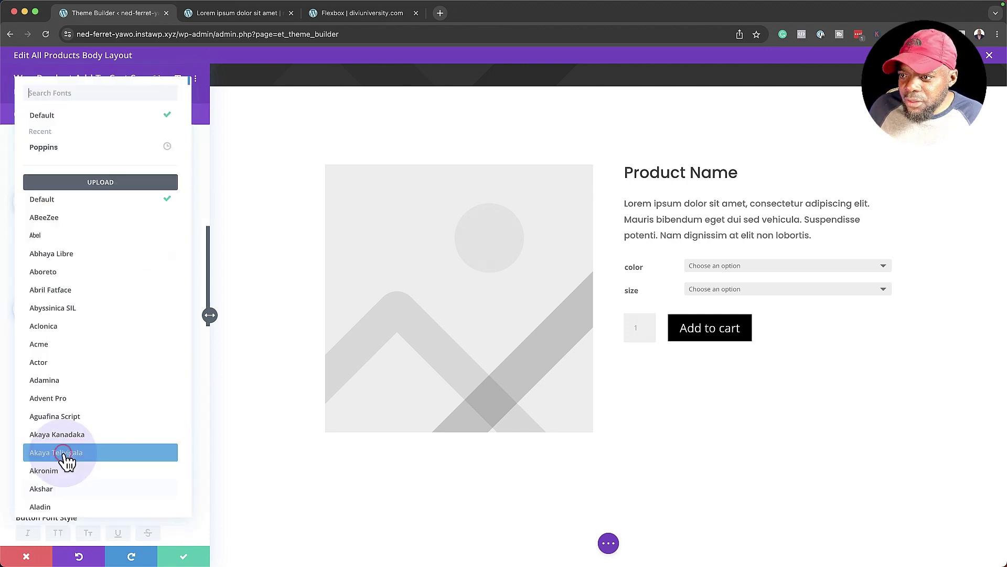
left_click(126, 148)
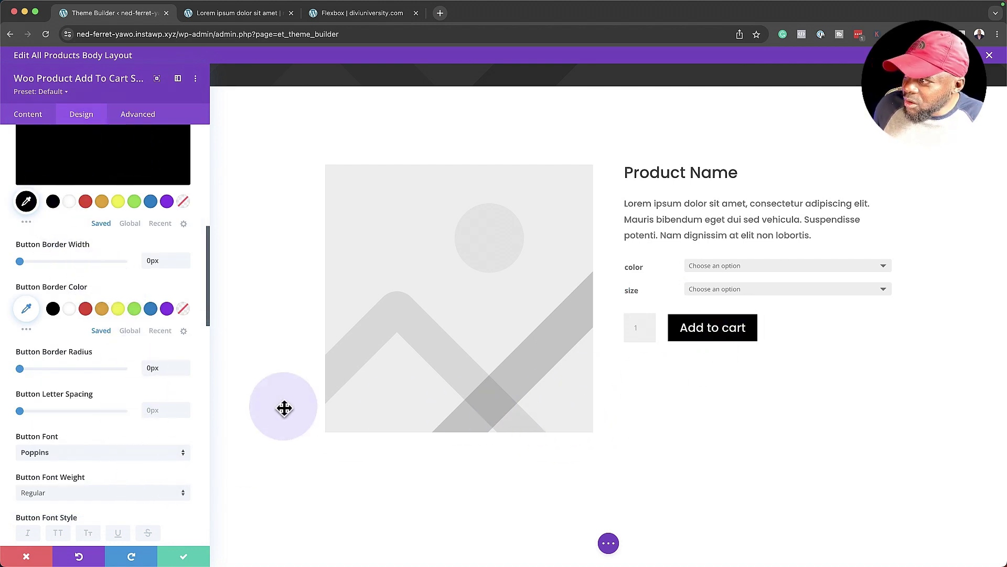
- Check the live product page's quantity field and Add to cart button, and save the Woo Product Add To Cart module in the builder
left_click(261, 20)
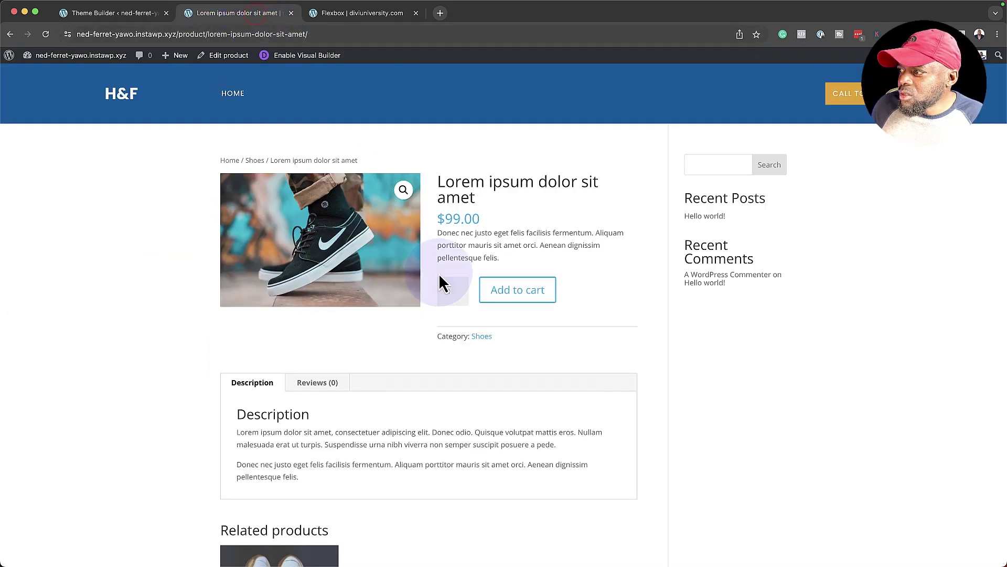
left_click(451, 288)
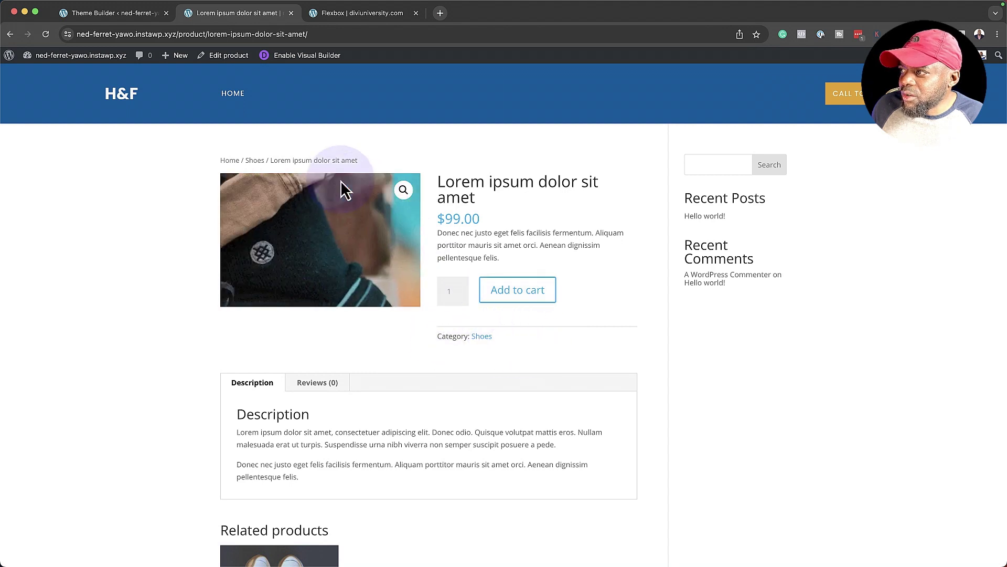
left_click(129, 15)
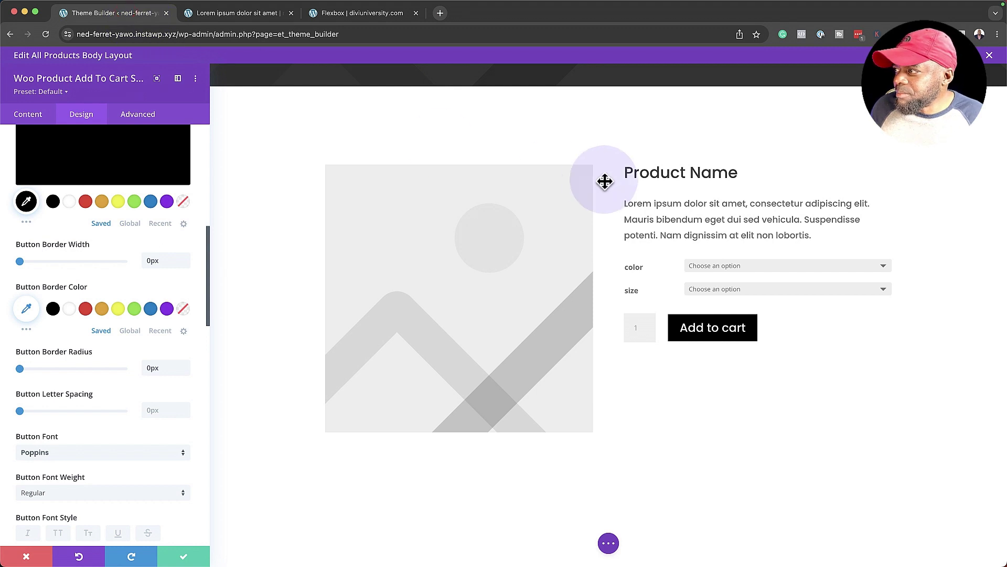
left_click(188, 558)
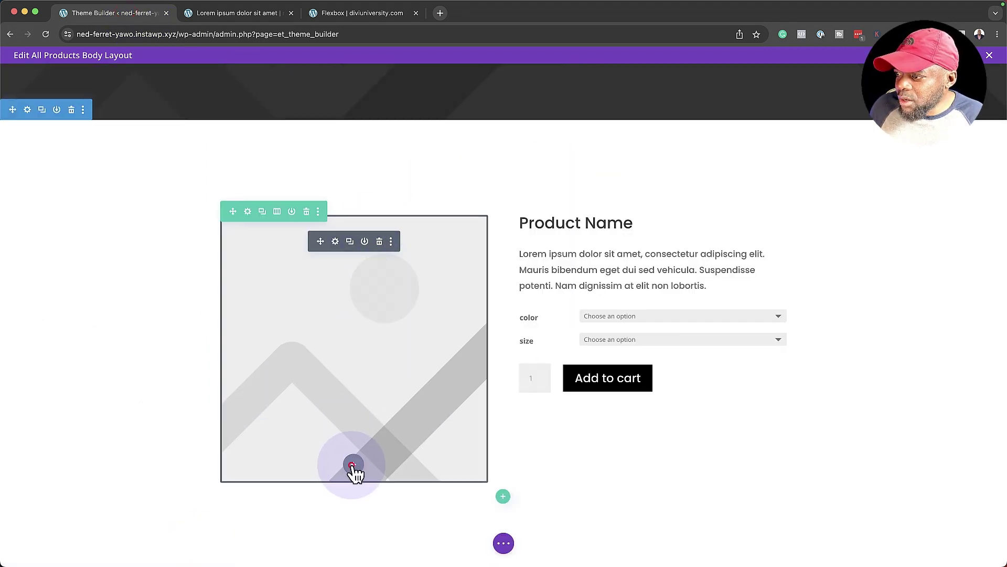
- Add a Woo Breadcrumbs module below the product image
left_click(353, 466)
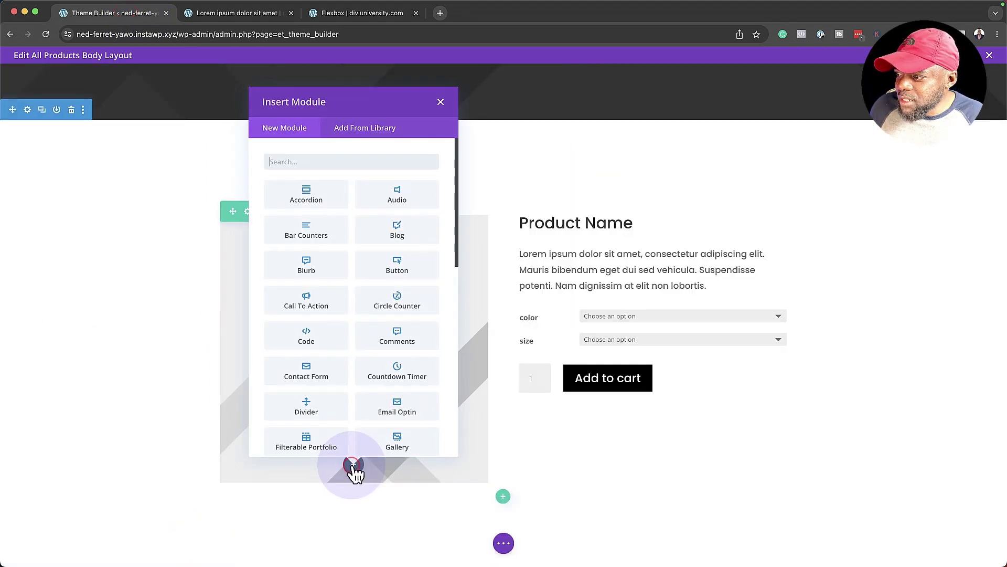
type("bread")
left_click(346, 196)
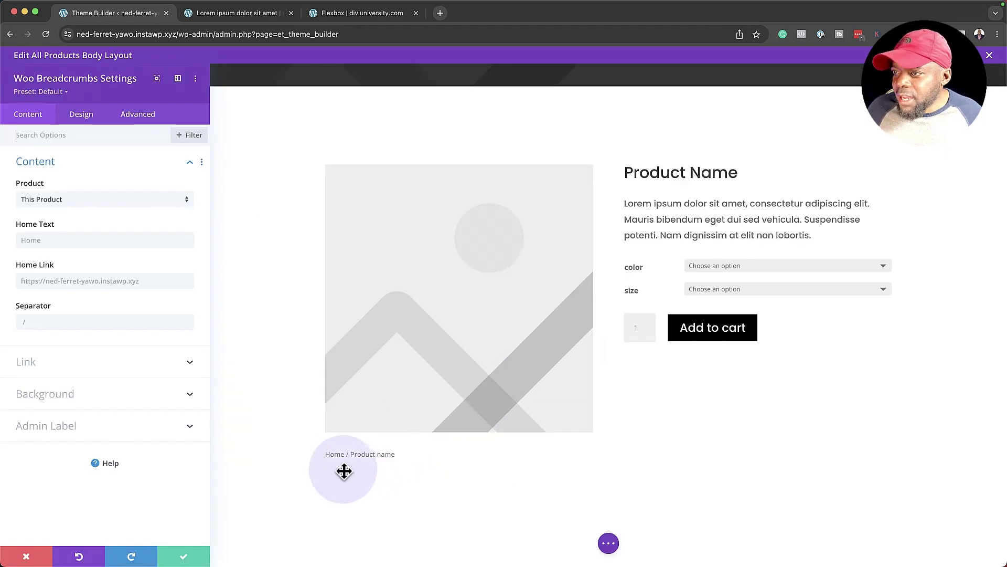
- Set the breadcrumbs' text font to Poppins and text size to 1em, and save the module
left_click(327, 452)
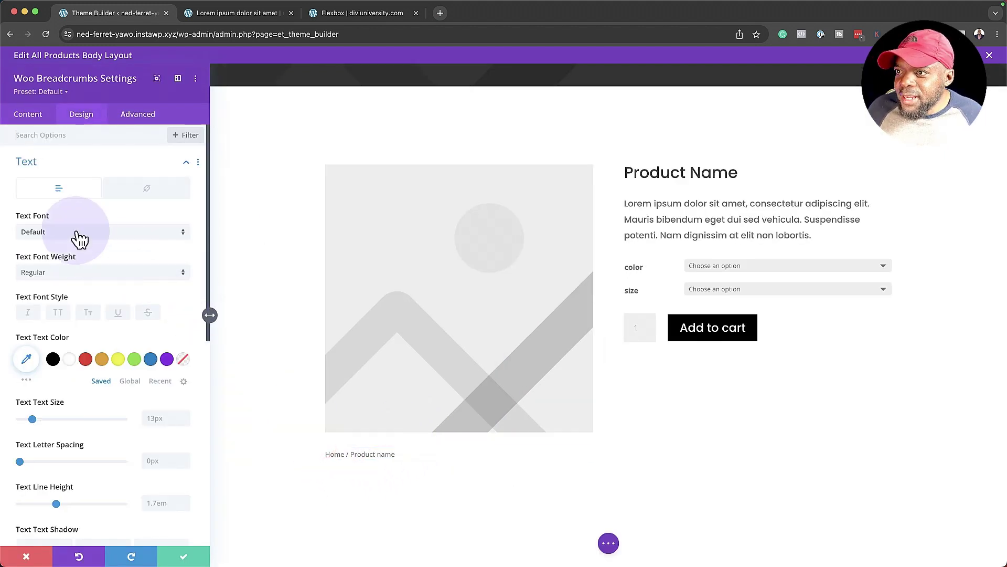
left_click(61, 313)
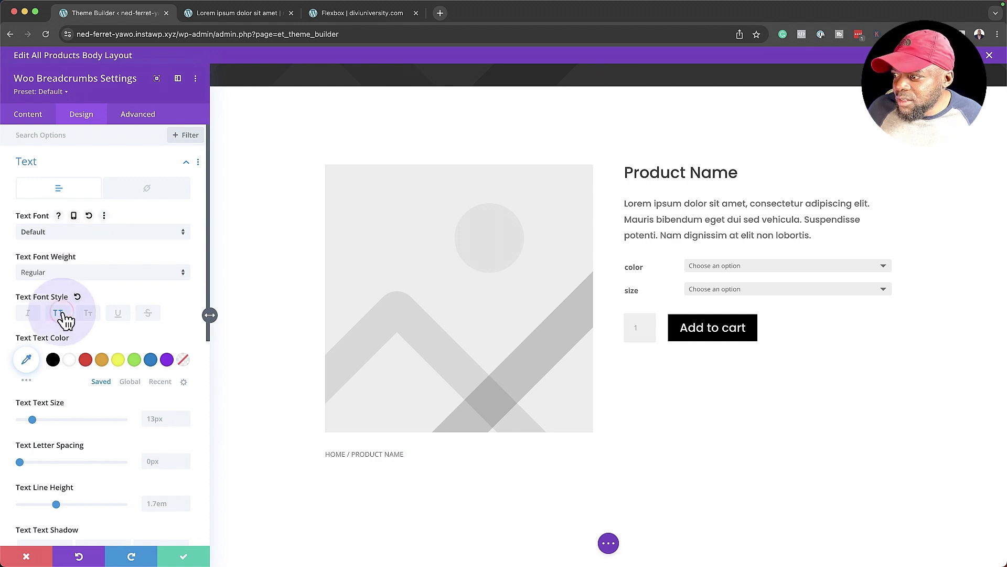
left_click(60, 313)
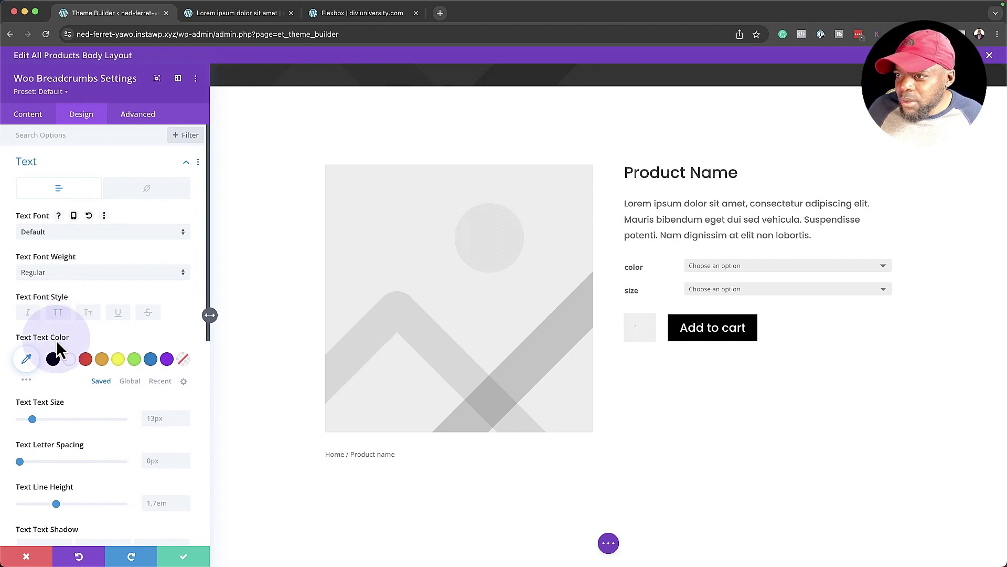
left_click(50, 231)
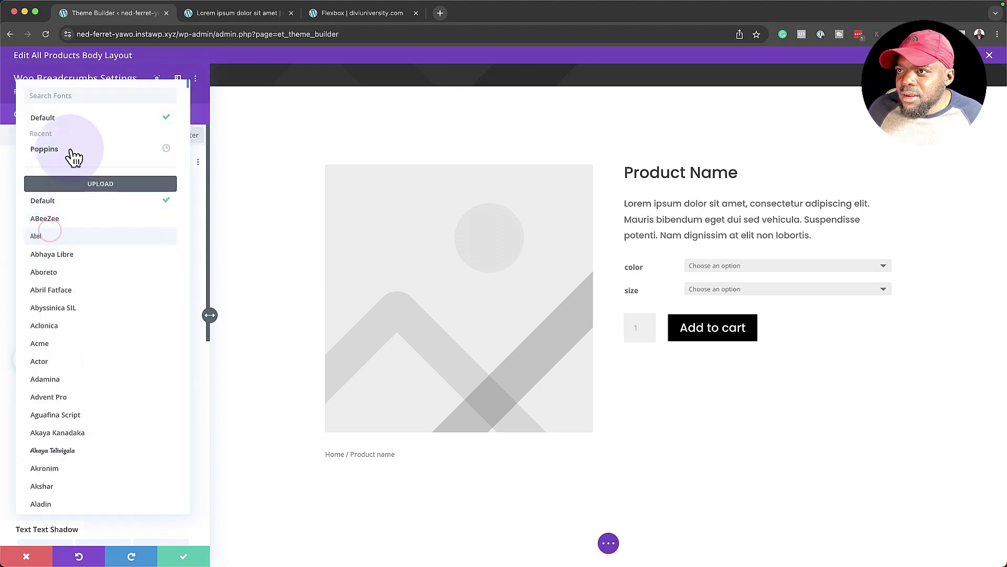
left_click(70, 146)
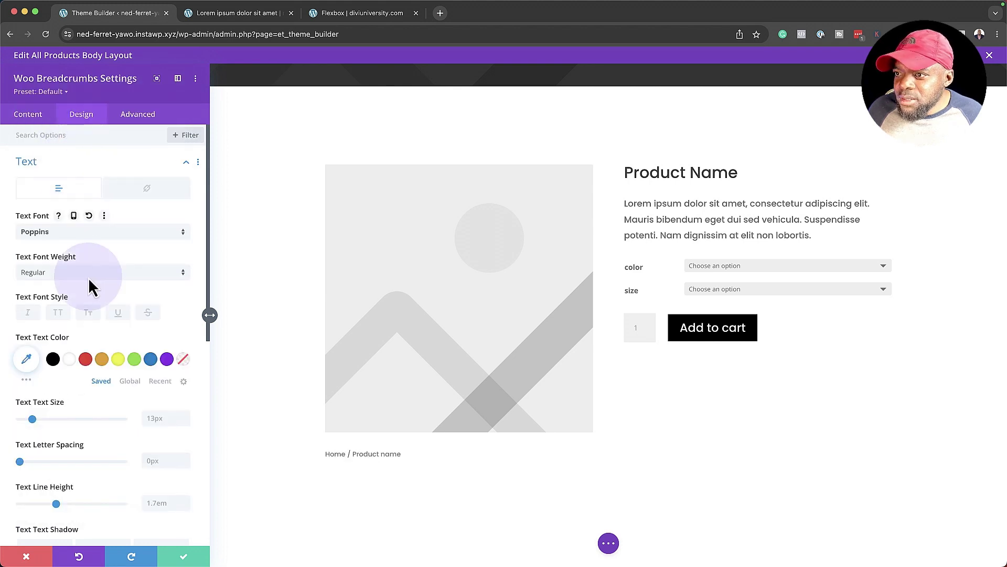
left_click(166, 418)
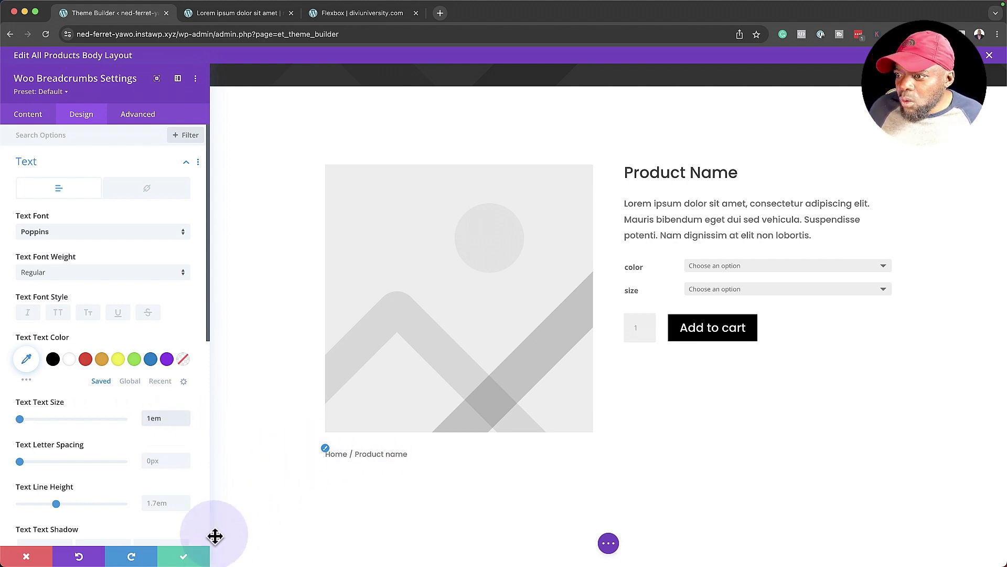
left_click(190, 556)
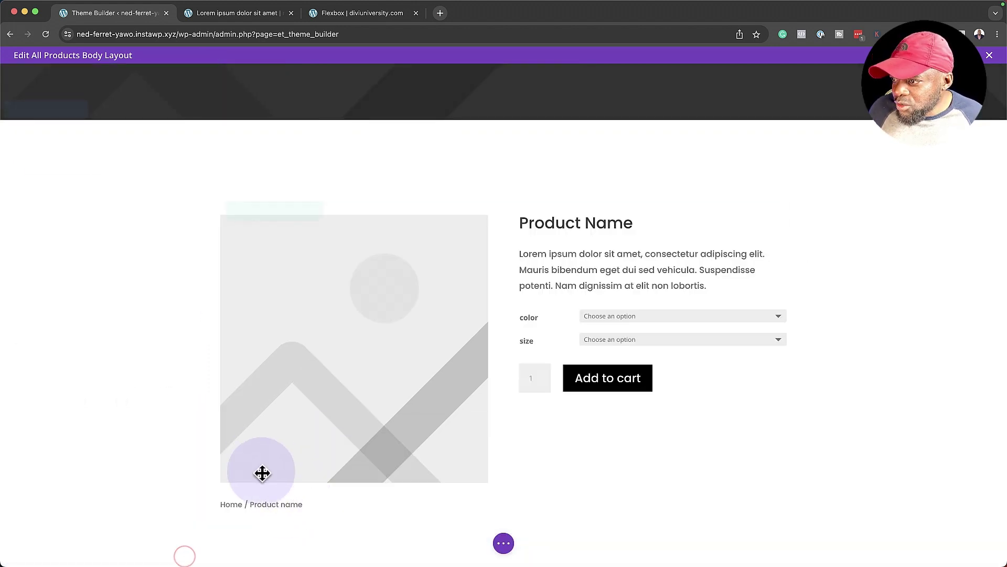
- Move the Woo Breadcrumbs module from below the product image into the hero section, beneath the dynamic post title
mouse_move(288, 501)
left_click_drag(323, 505, 353, 234)
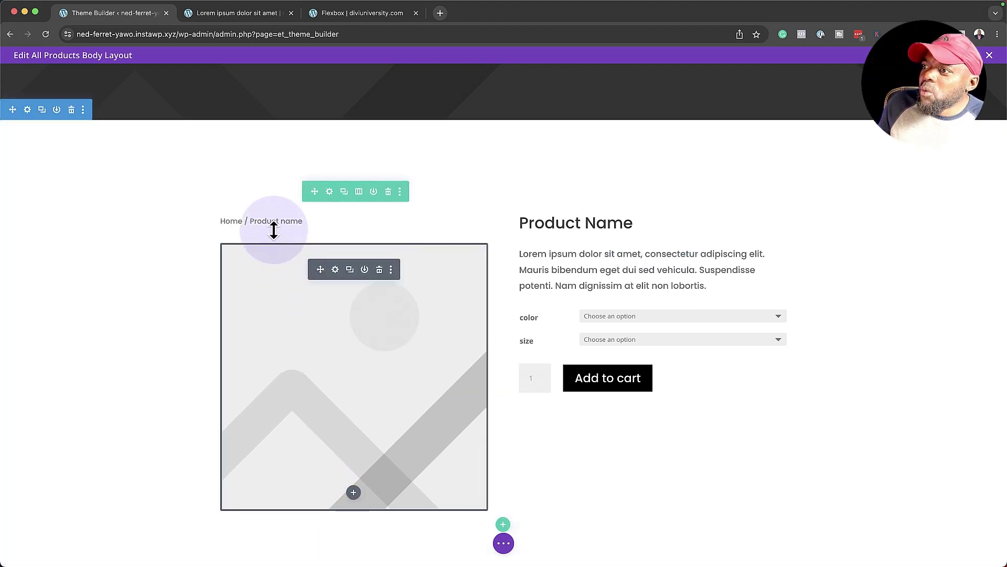
mouse_move(273, 231)
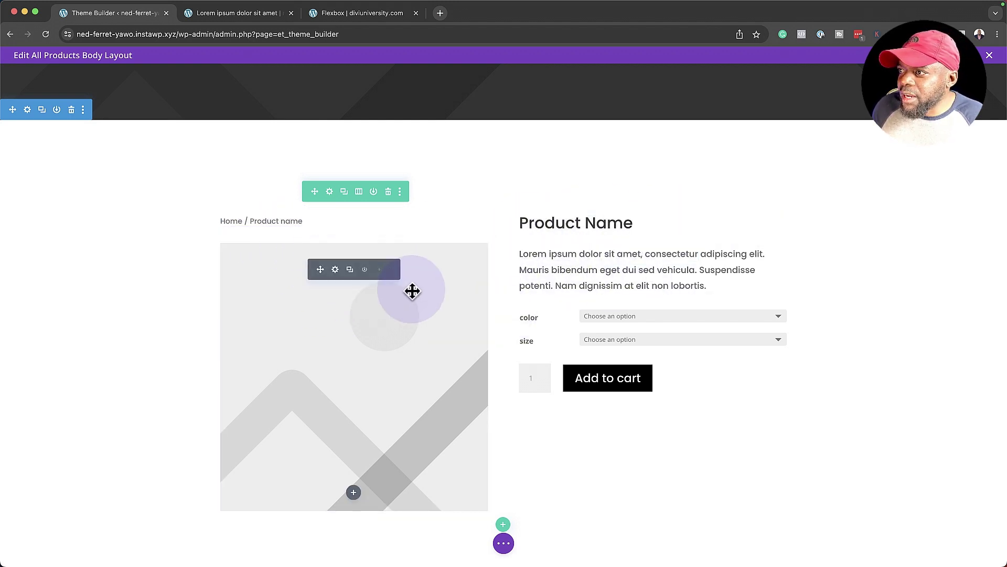
scroll(412, 286, "up", 3)
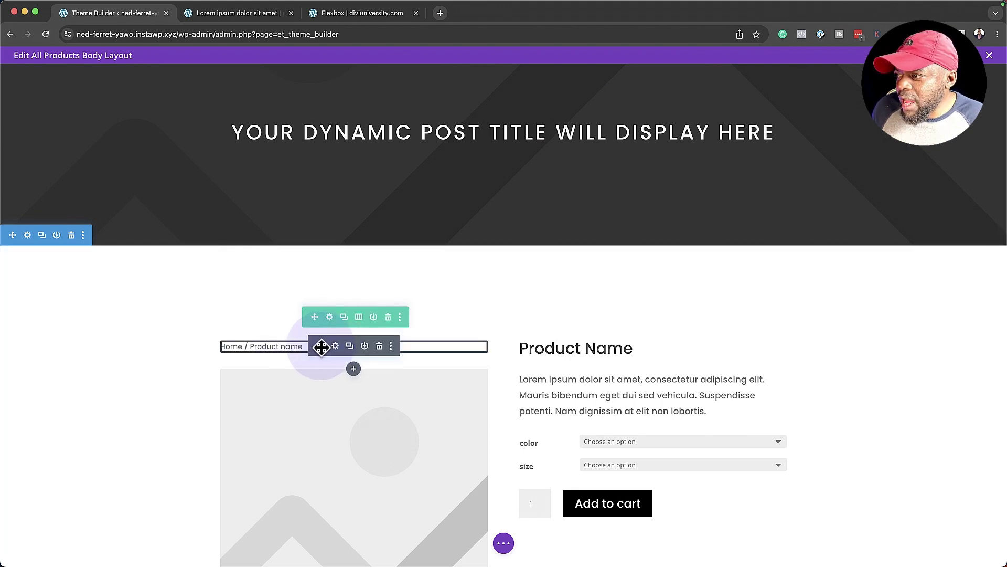
left_click_drag(321, 346, 407, 140)
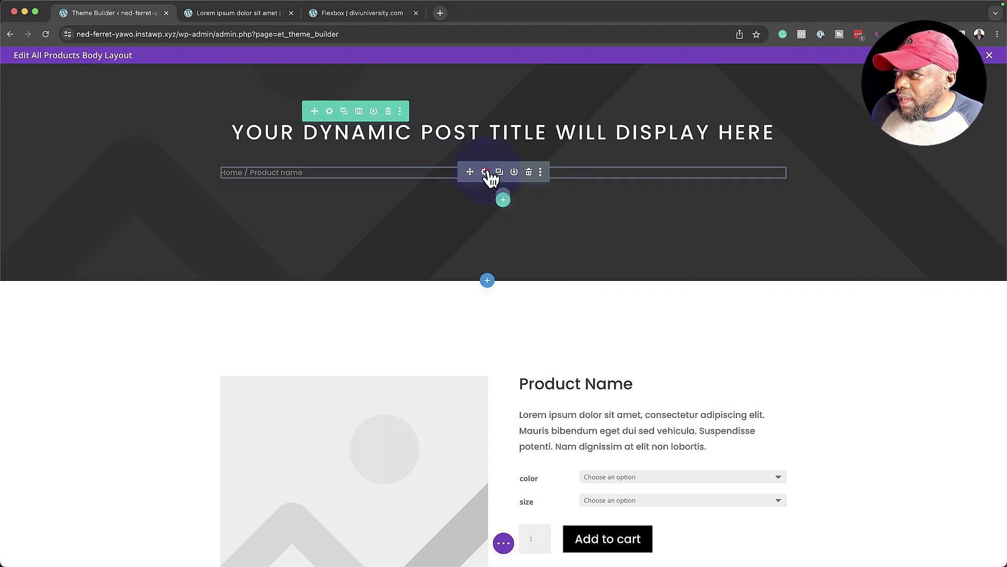
- Center the text of the breadcrumbs in the hero section
left_click(485, 173)
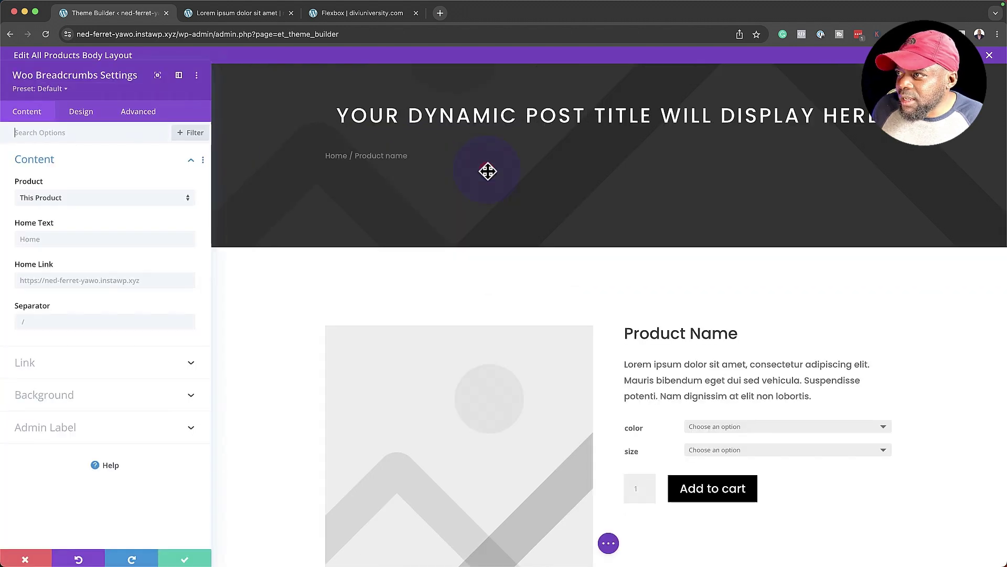
left_click(82, 114)
left_click(45, 168)
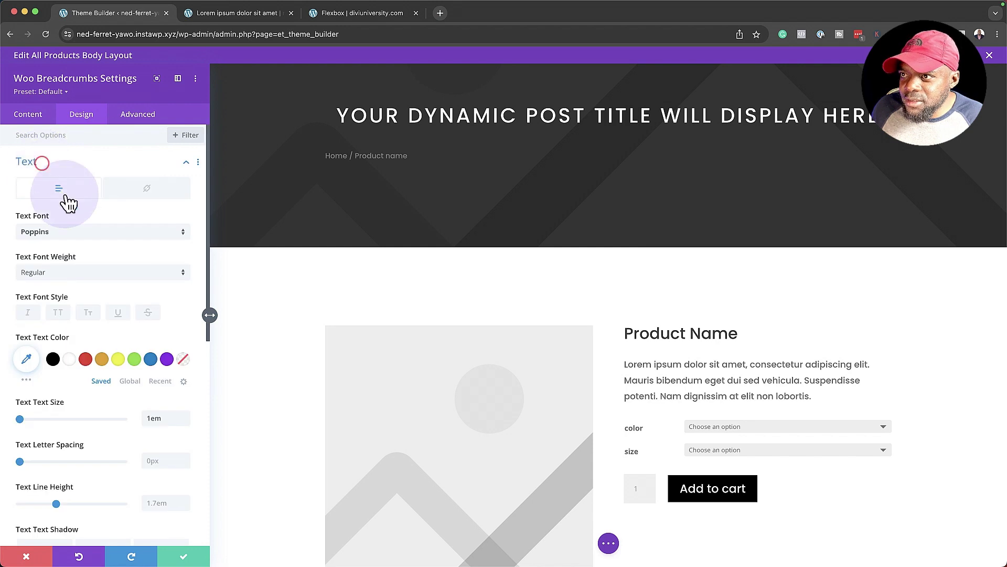
scroll(87, 304, "down", 6)
scroll(91, 312, "down", 2)
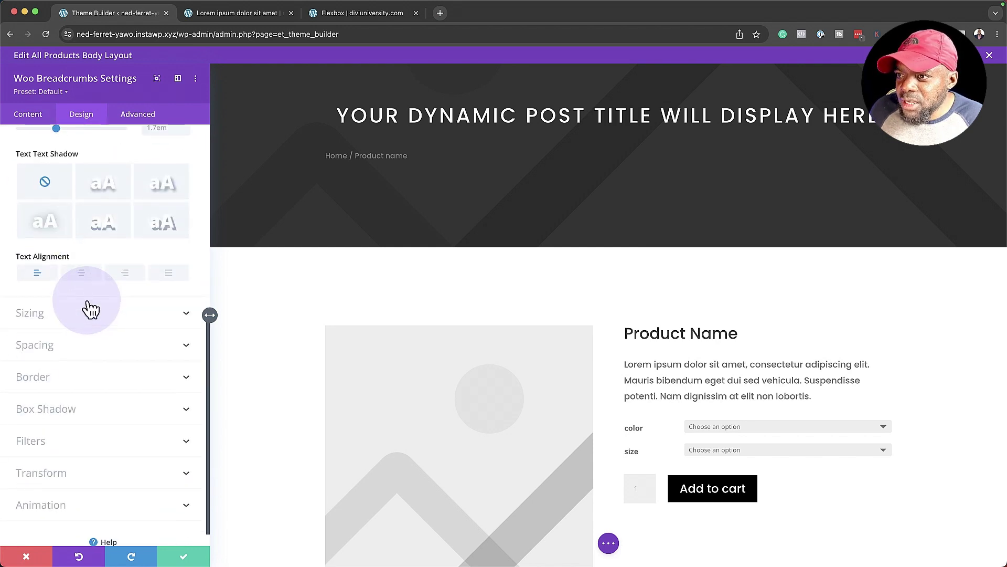
left_click(88, 274)
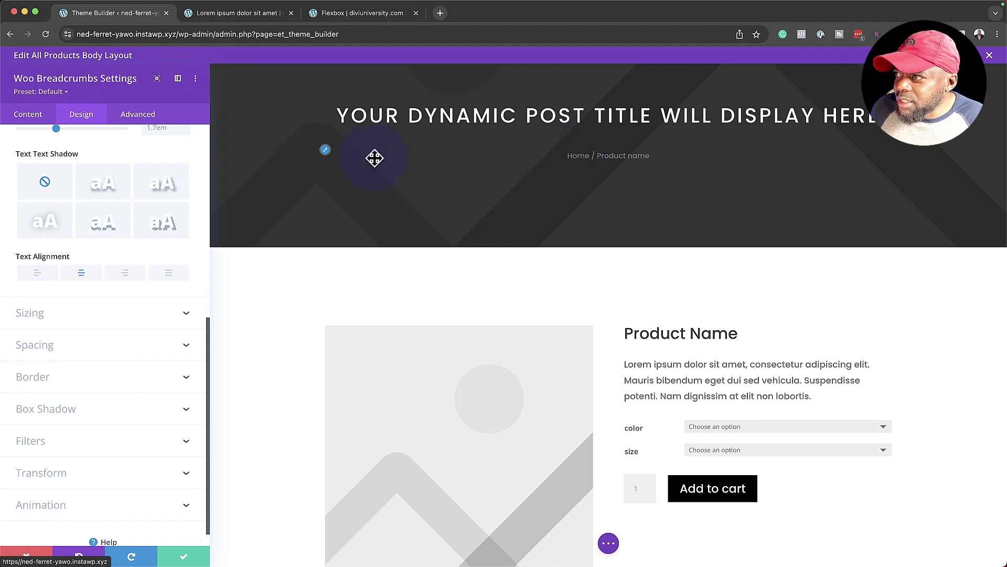
- Set the breadcrumbs' text color to orange #e09900 and save the module
left_click(325, 151)
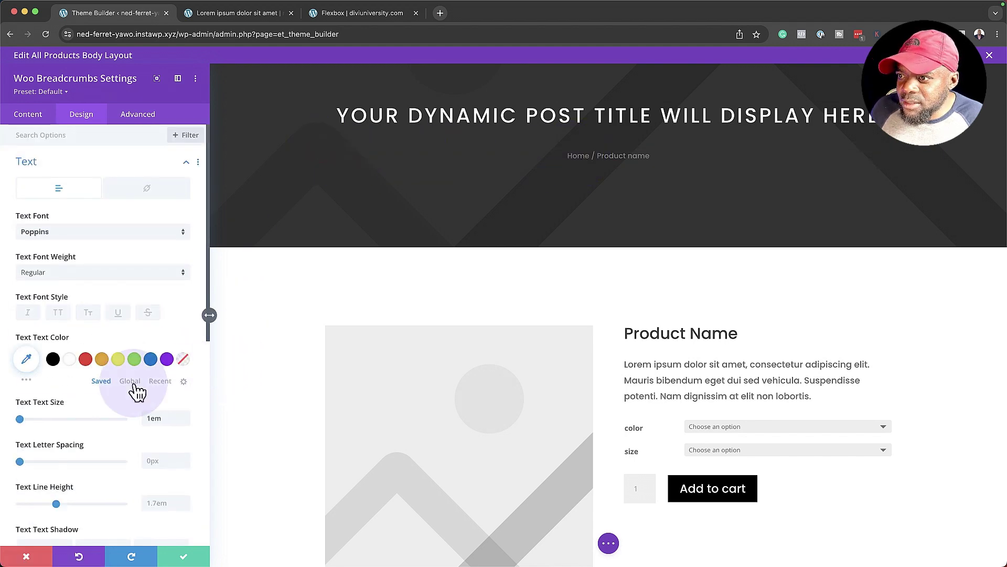
left_click(26, 359)
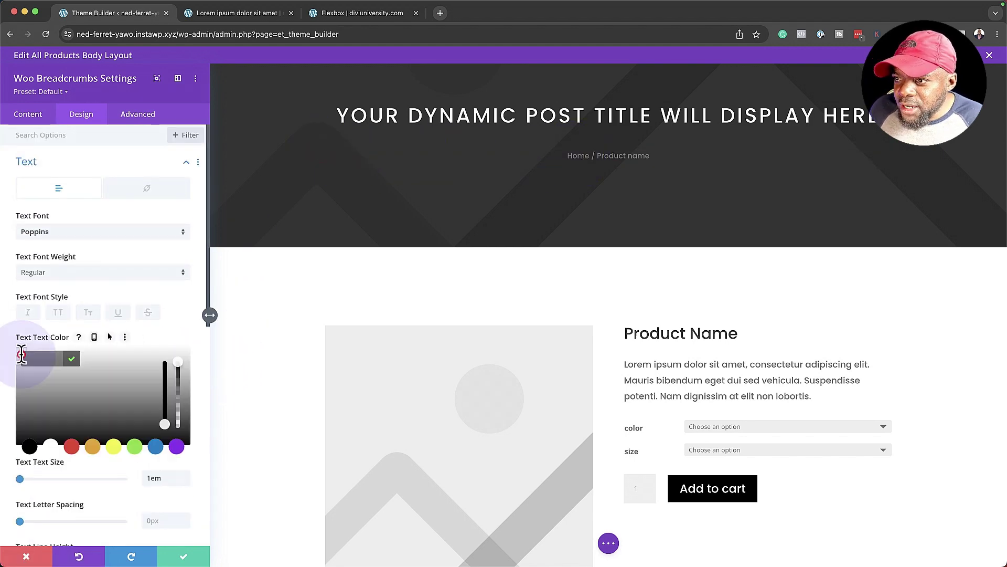
left_click(93, 447)
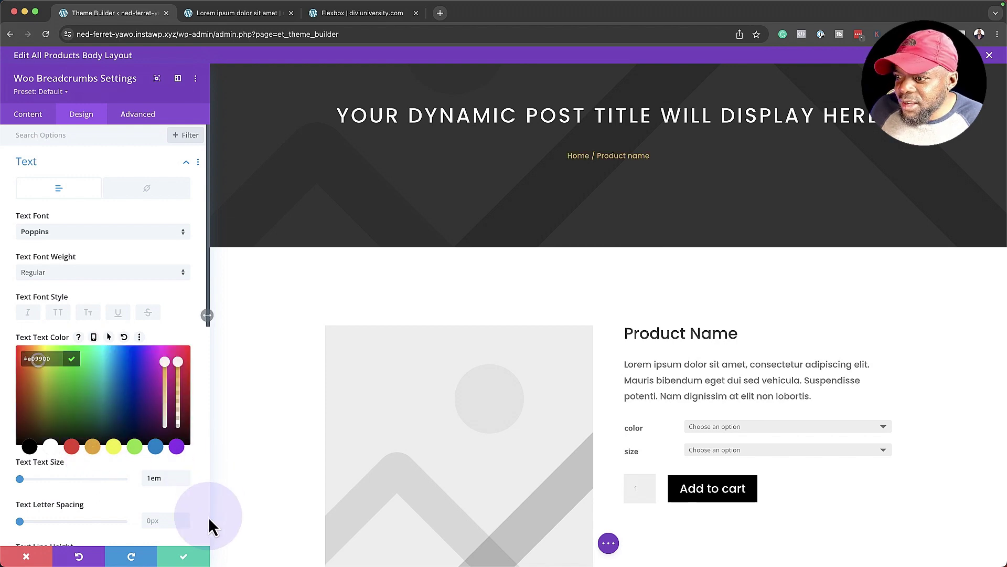
left_click(183, 555)
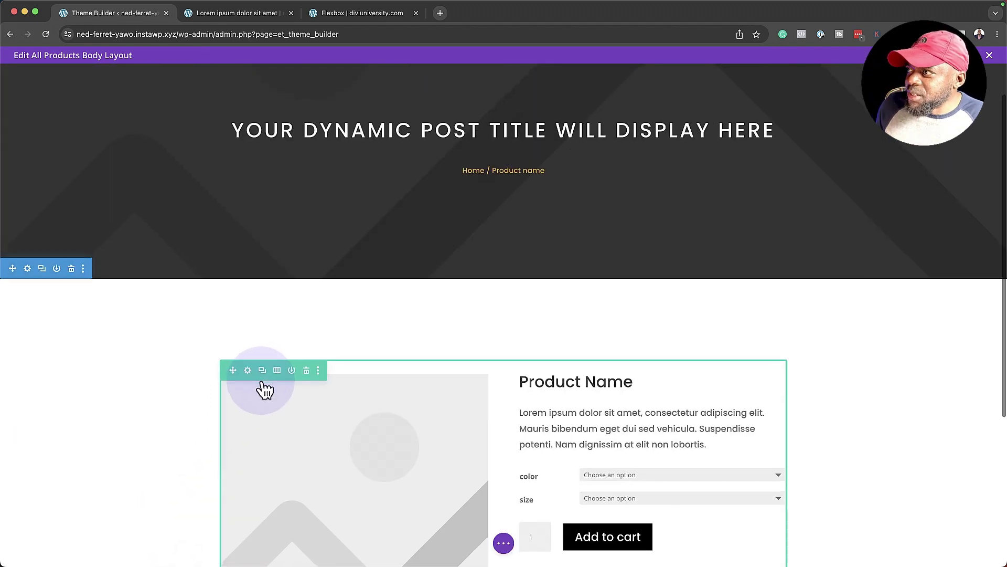
- Add a regular section below the product section with a two-column row split three-fifths and two-fifths
scroll(263, 380, "down", 5)
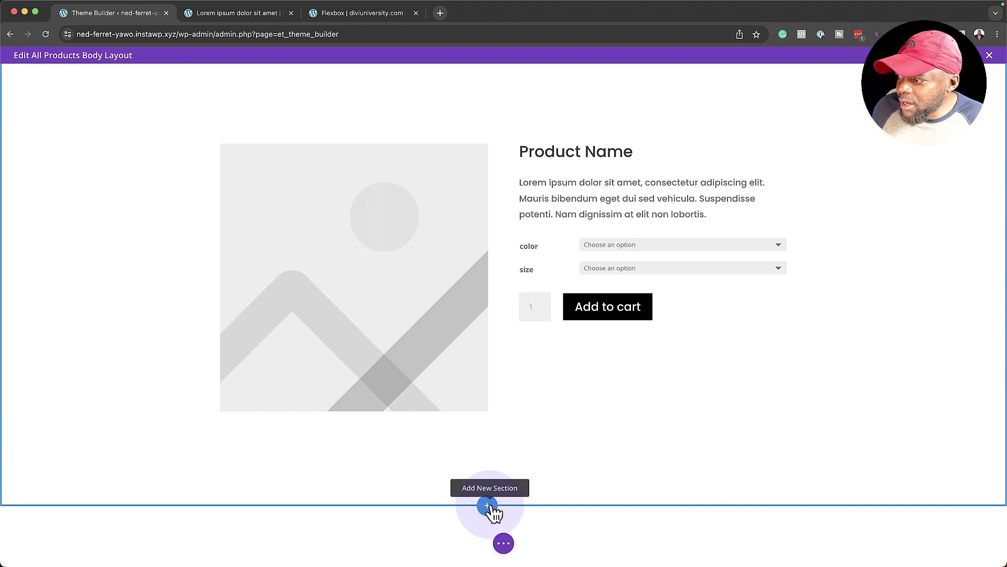
left_click(489, 505)
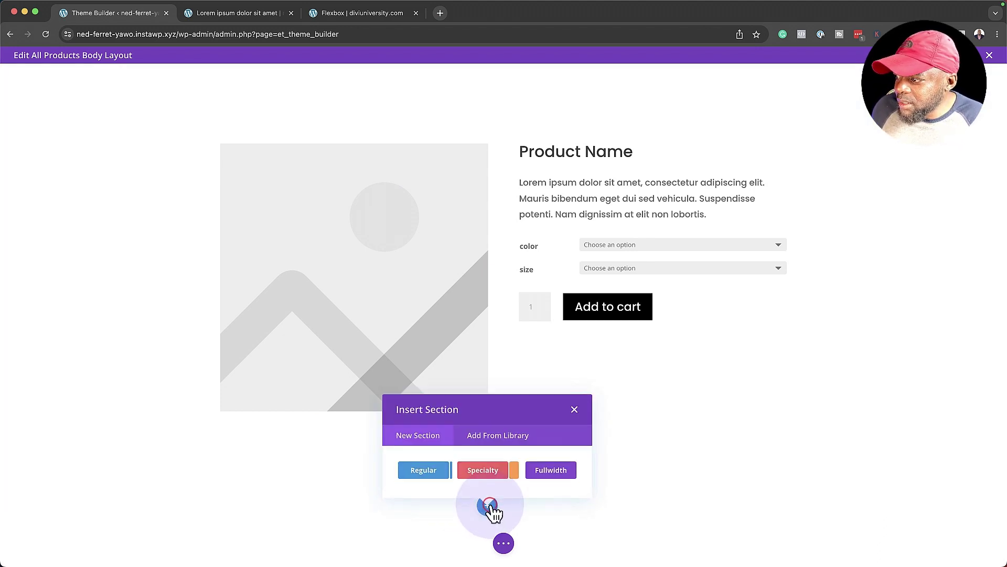
left_click(436, 470)
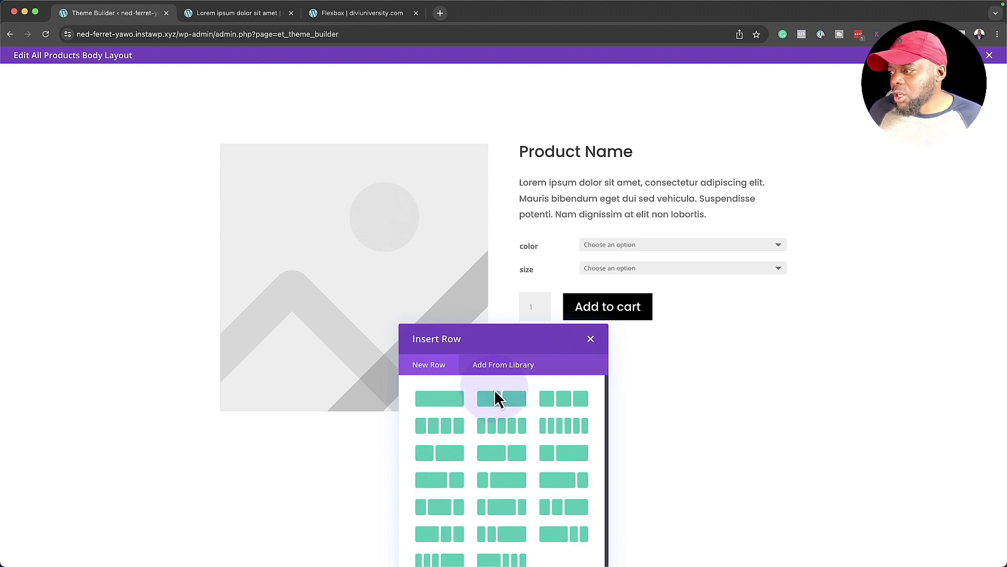
left_click(519, 453)
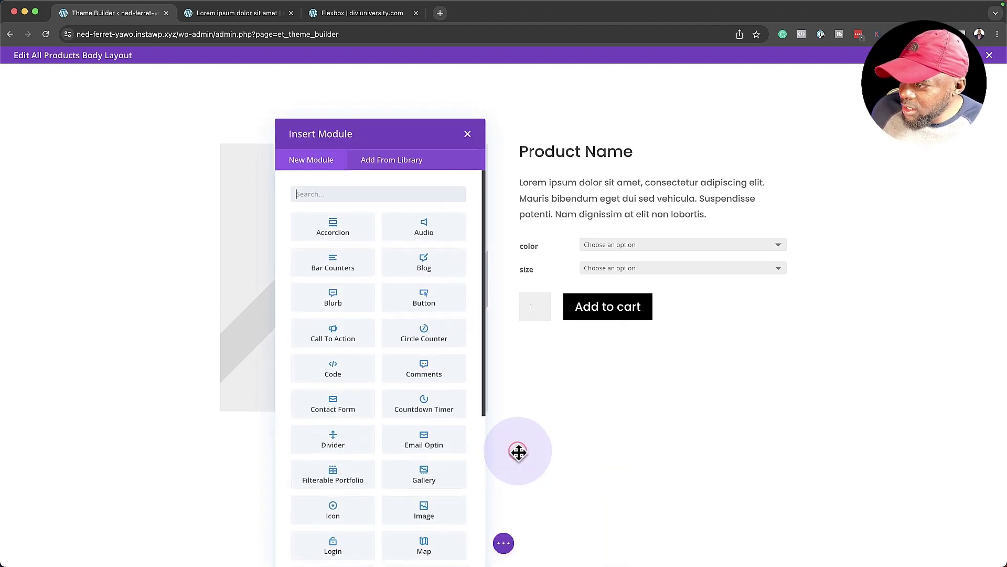
- Add a Woo Product Tabs module to the new row's wider column, including the Description, Additional information and Reviews tabs
left_click(331, 192)
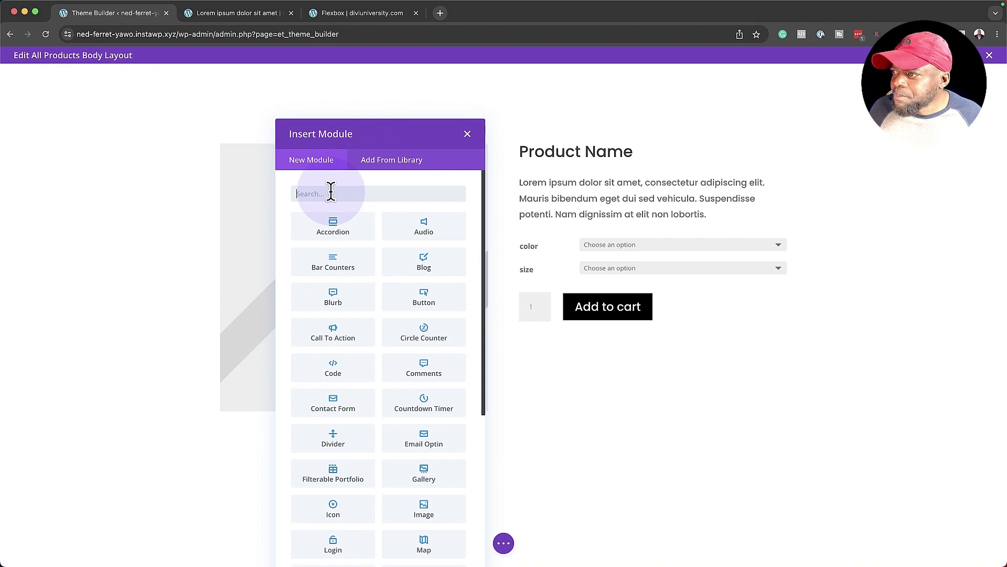
scroll(349, 454, "down", 15)
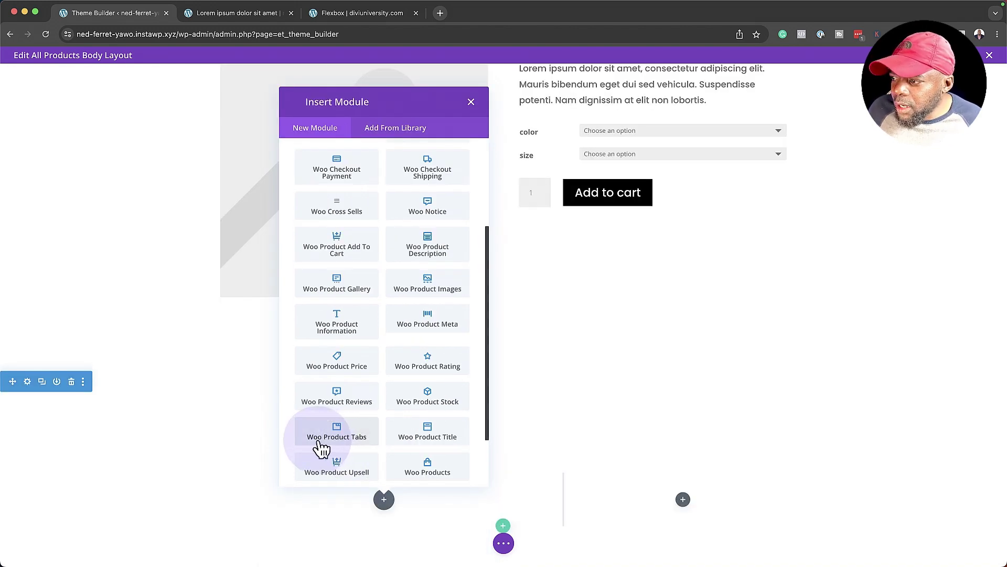
left_click(352, 433)
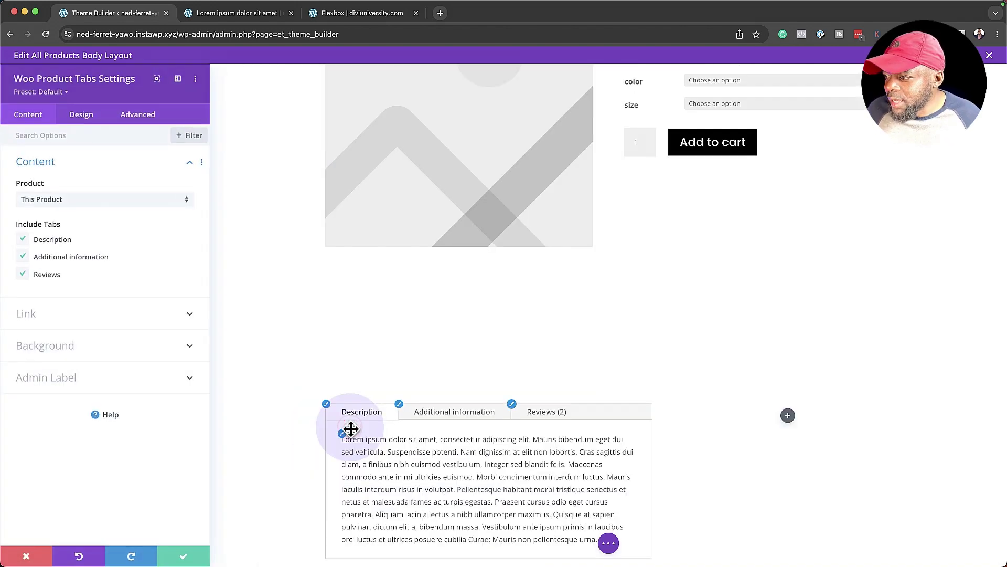
left_click(422, 473)
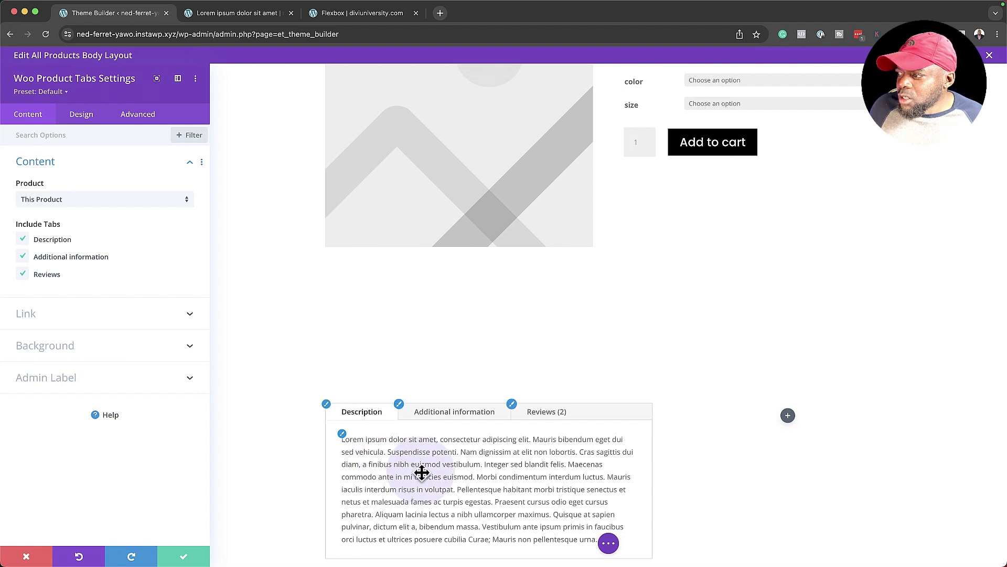
left_click(187, 558)
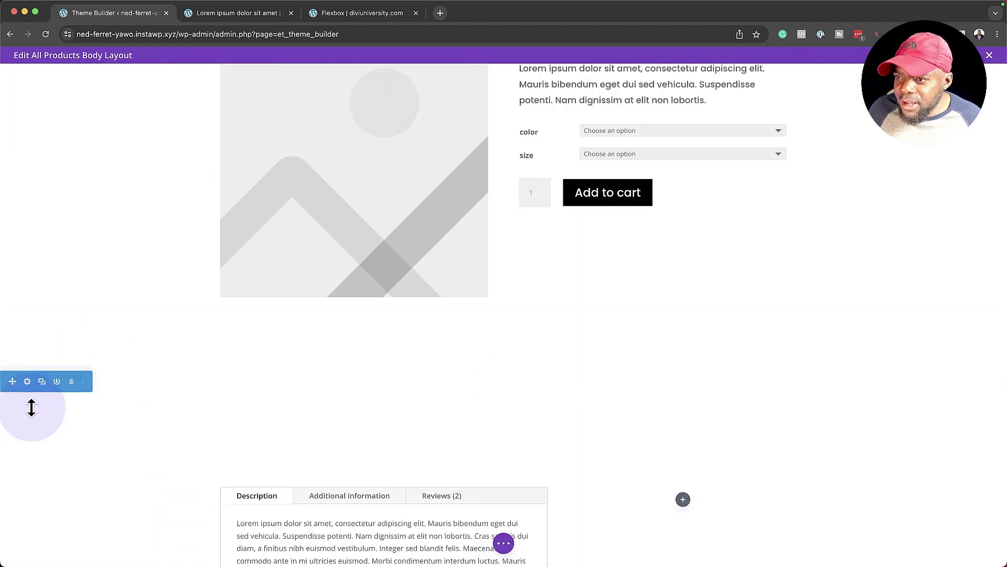
- Give the product tabs section a very light gray background color and save the section settings
left_click(27, 381)
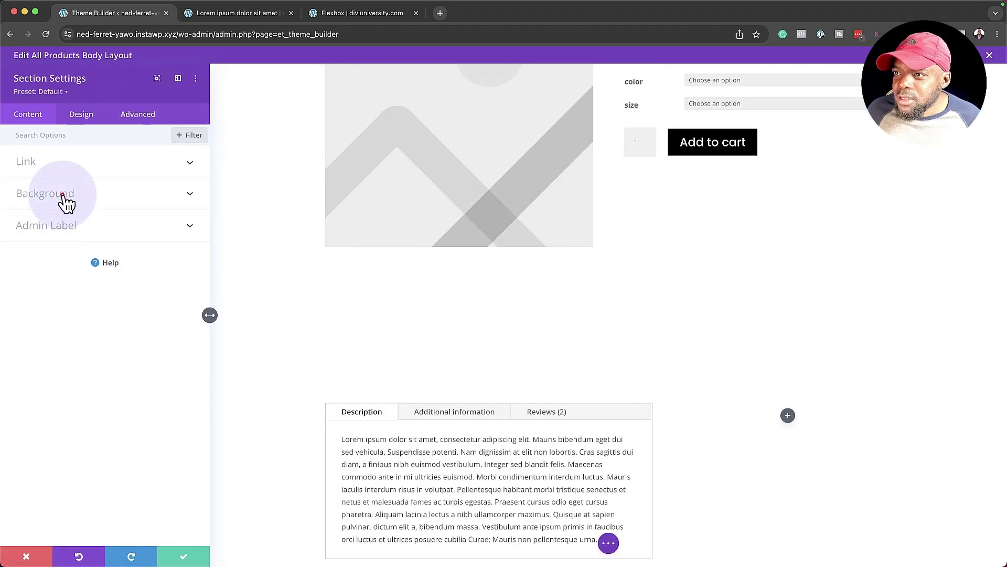
left_click(63, 194)
left_click(26, 376)
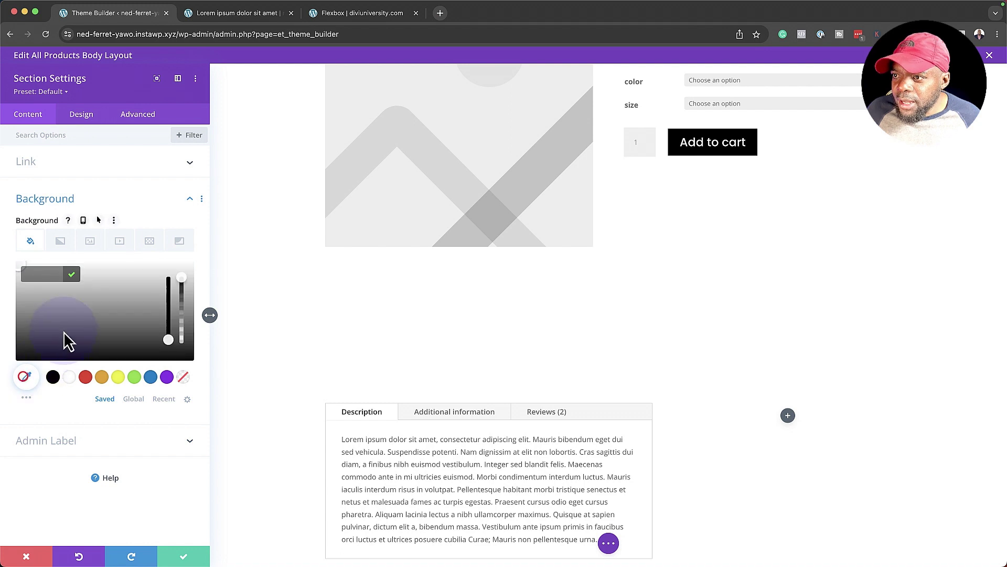
left_click(19, 267)
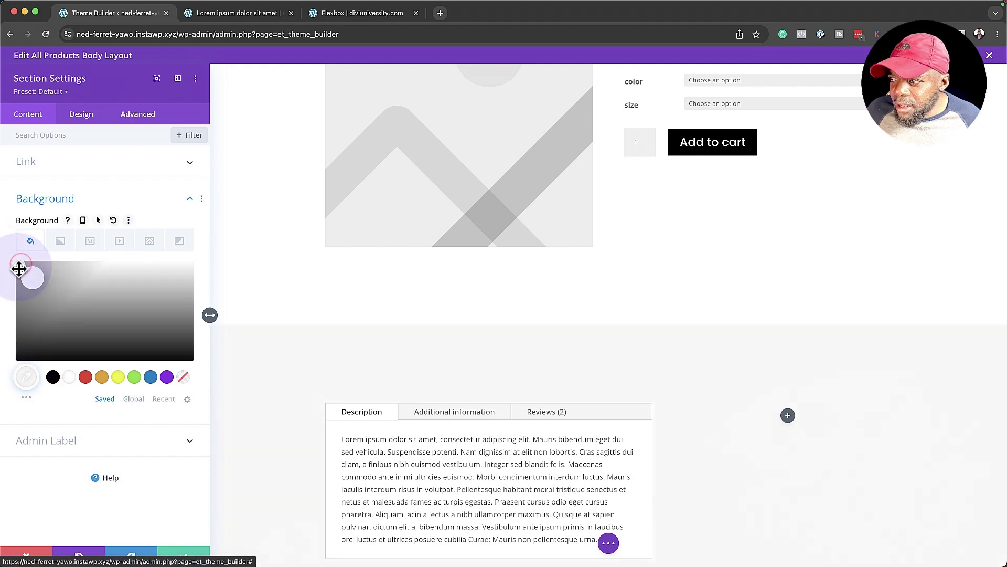
left_click(184, 555)
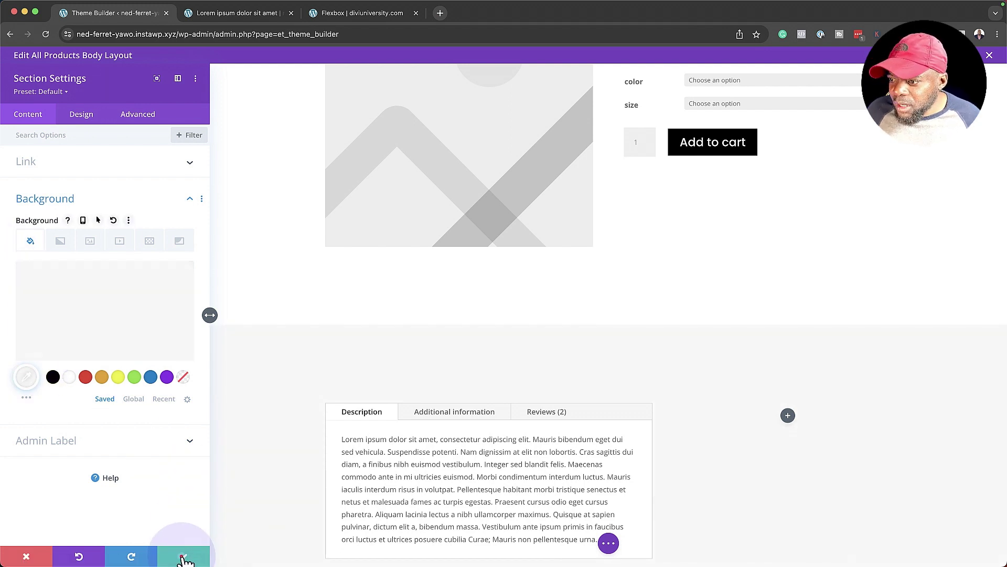
scroll(339, 456, "down", 3)
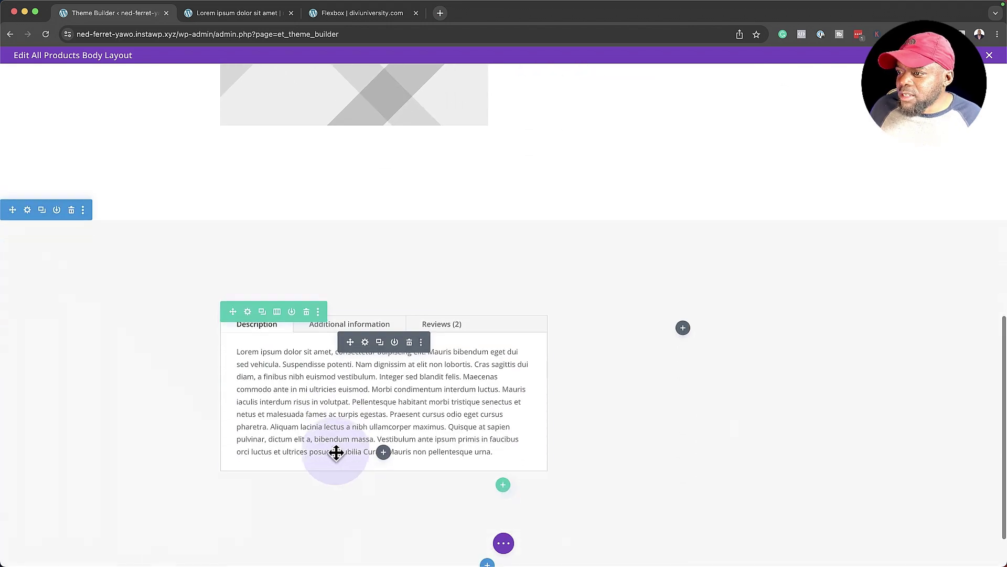
- Style the product tabs' body text with the Poppins font, 1.2em text size and 1.8em line height
left_click(365, 340)
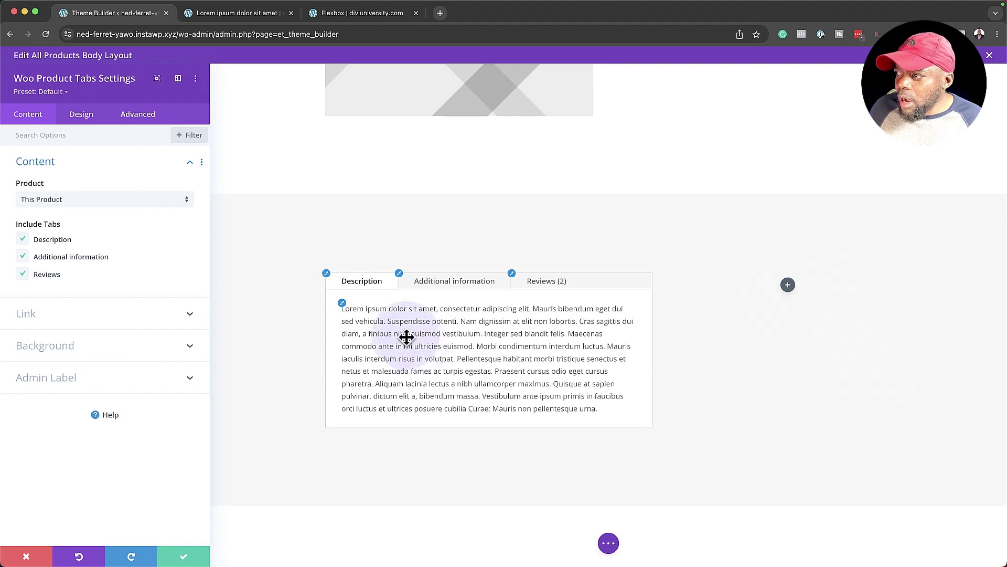
left_click(342, 309)
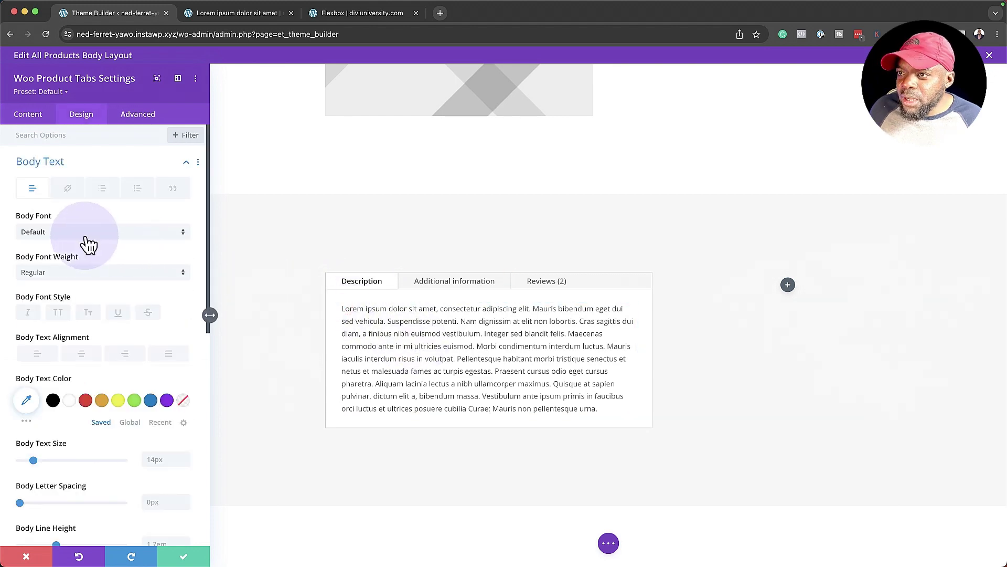
left_click(84, 234)
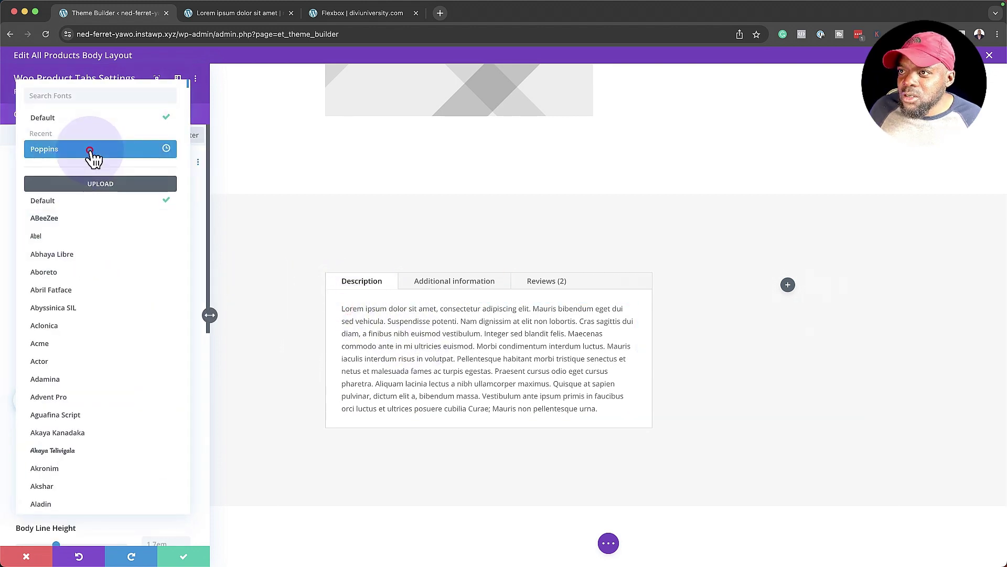
left_click(89, 153)
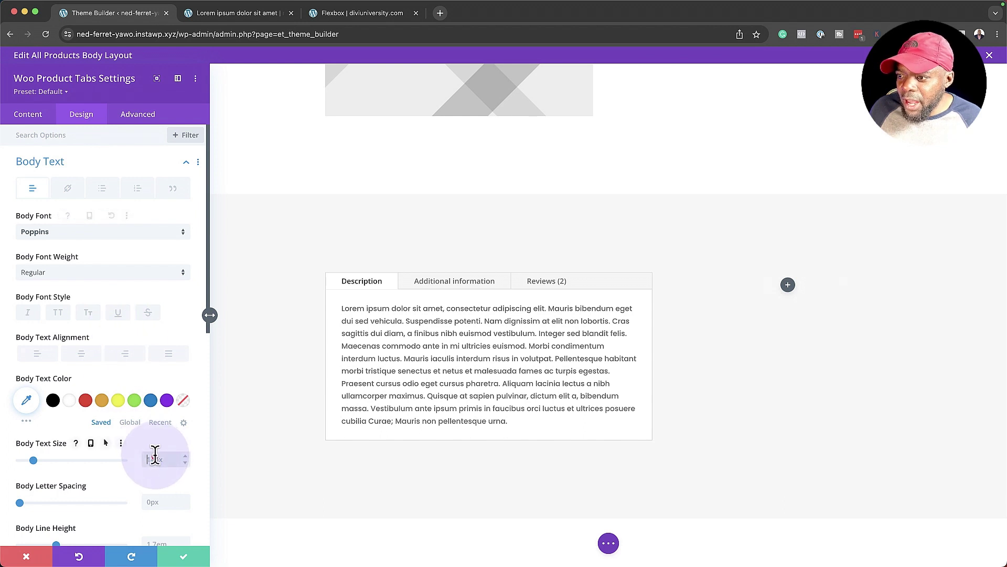
scroll(169, 457, "down", 3)
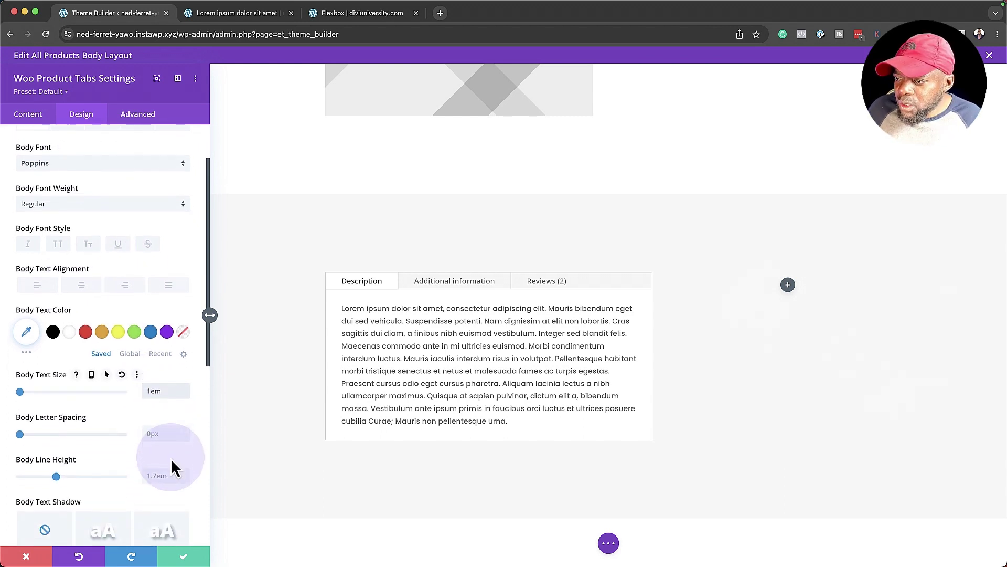
left_click(186, 472)
left_click(150, 390)
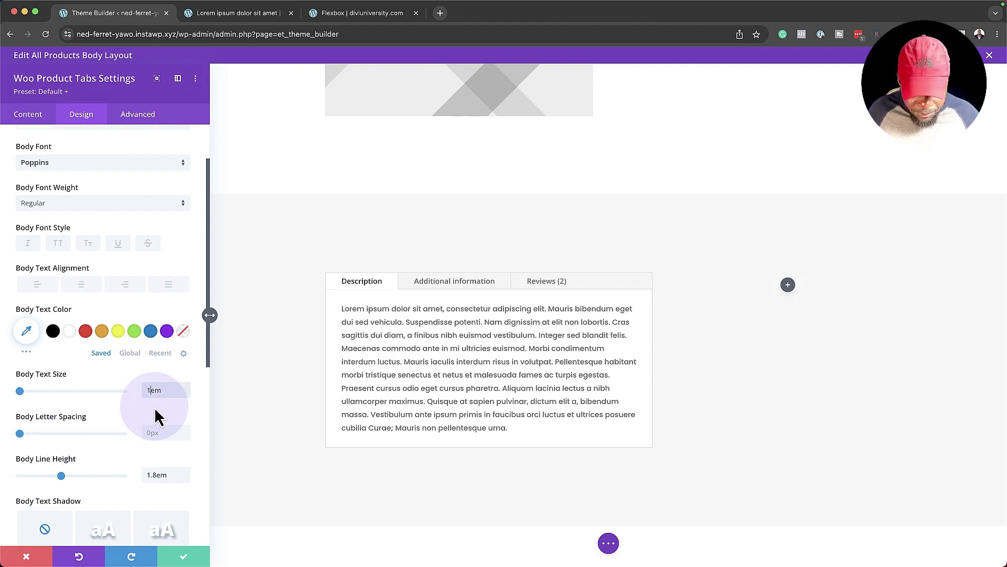
type(".2")
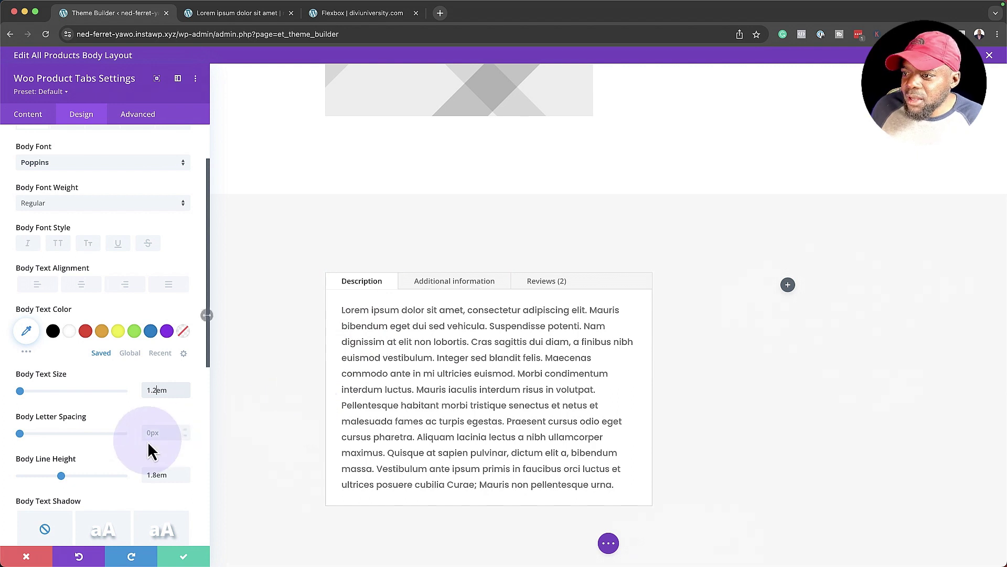
scroll(147, 442, "down", 2)
scroll(147, 441, "up", 5)
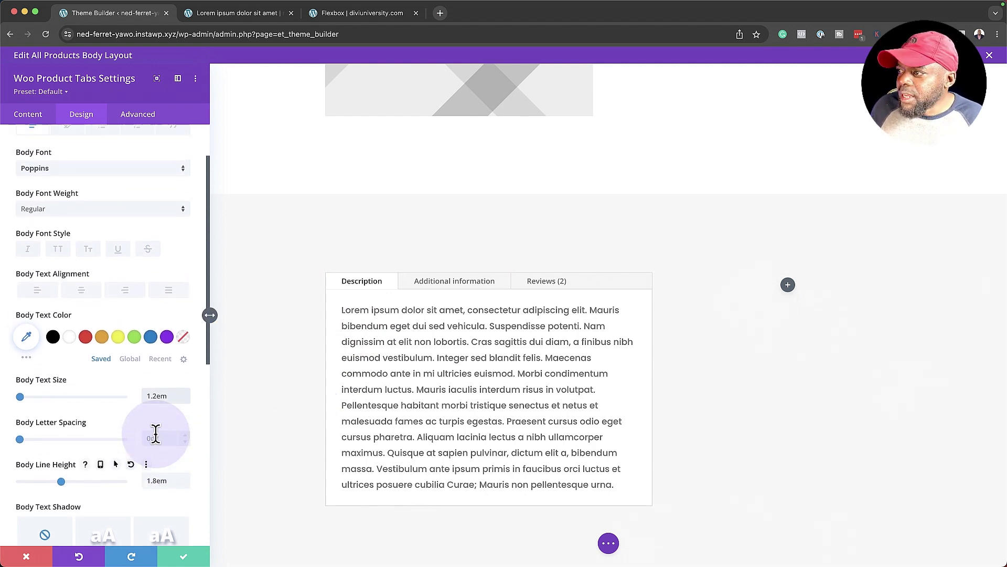
- Set the product tabs' tab font to Poppins and its font style to all uppercase
left_click(326, 274)
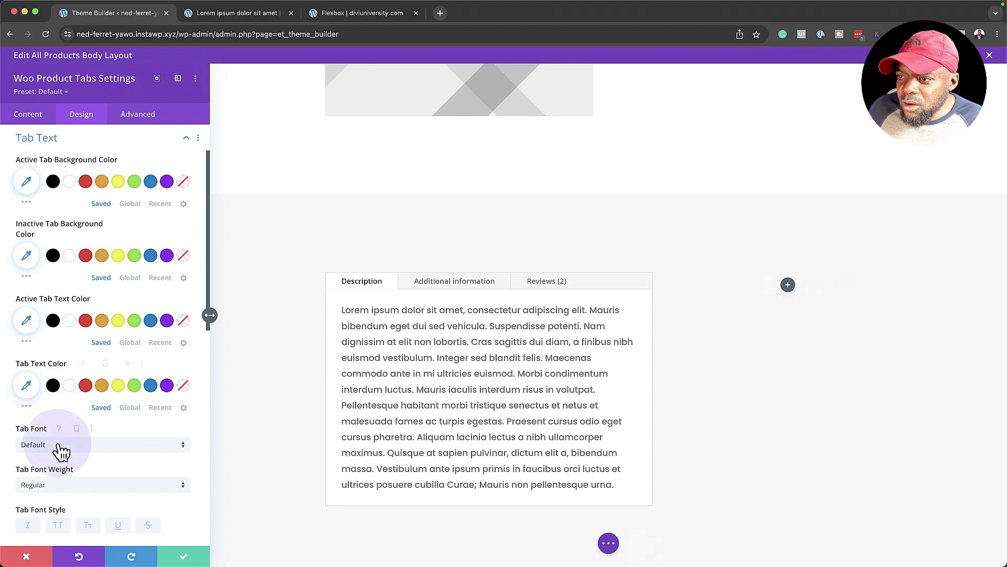
left_click(58, 444)
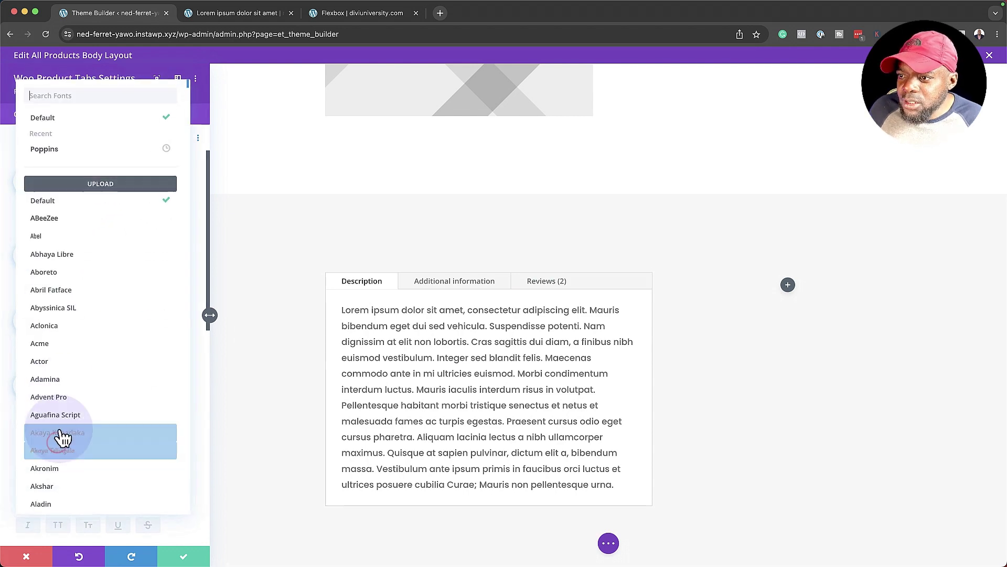
left_click(78, 148)
scroll(78, 482, "down", 4)
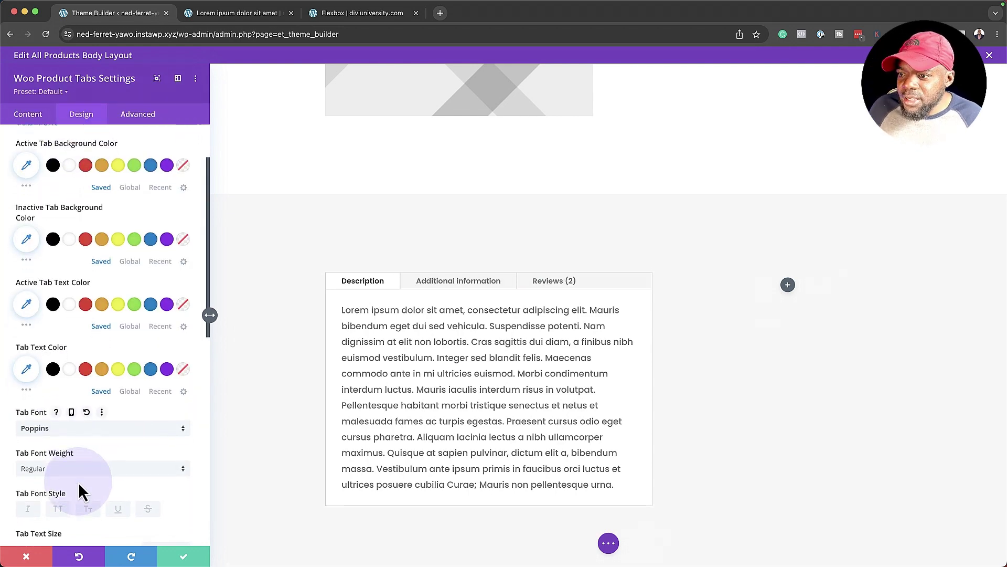
left_click(66, 429)
left_click(59, 423)
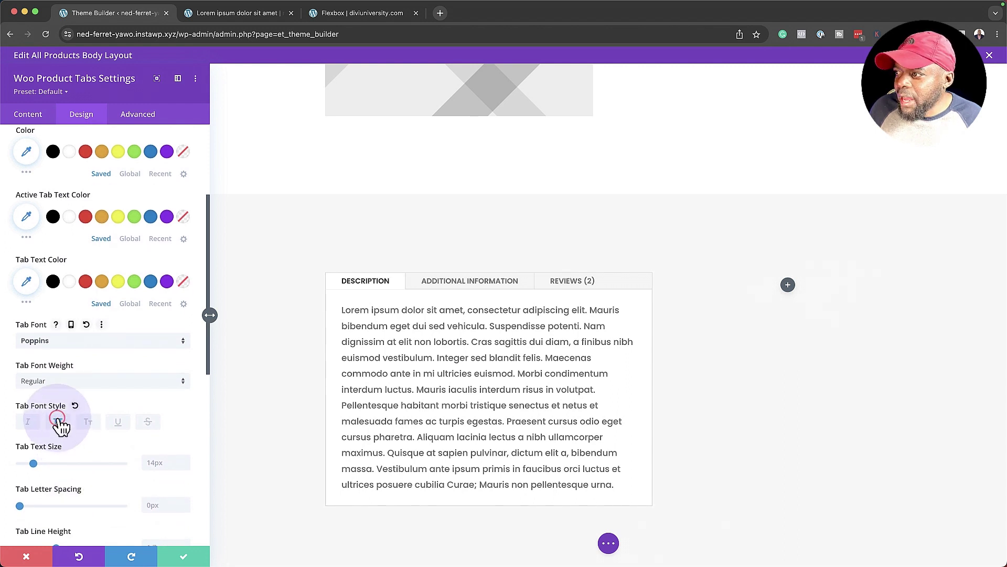
- Set the tab text size to 1.1em and the tab letter spacing to 1px, and save the module
left_click(169, 461)
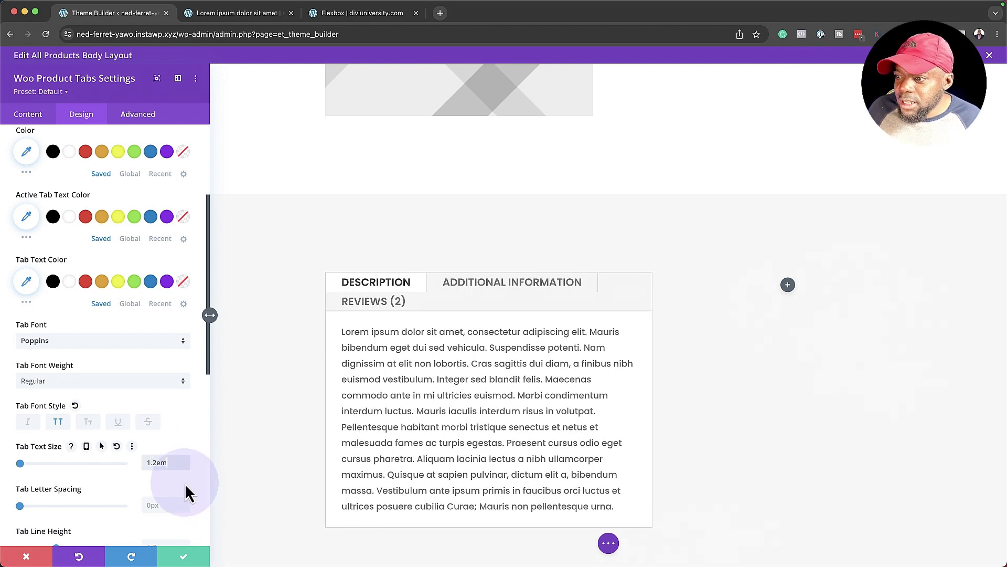
left_click(185, 466)
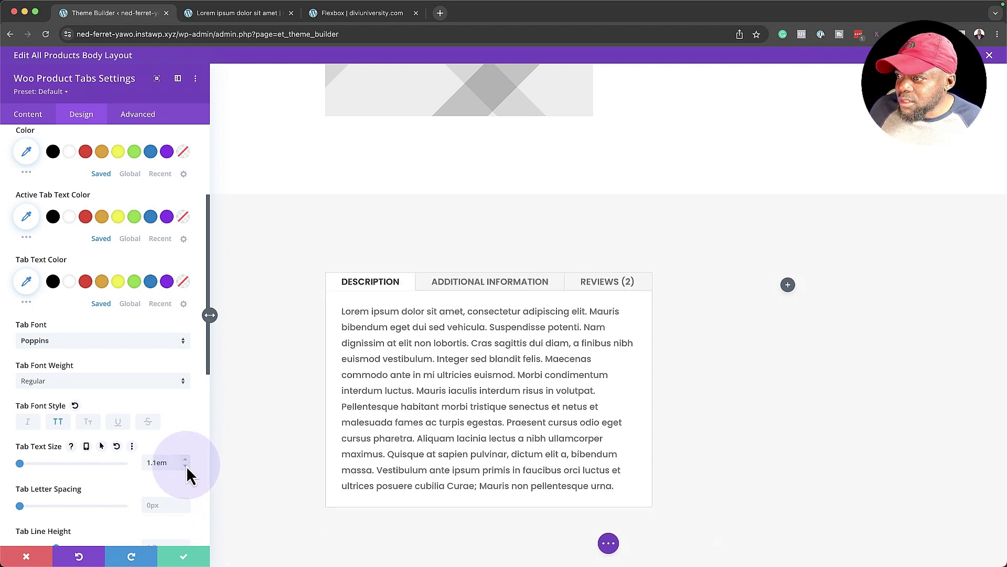
left_click(185, 501)
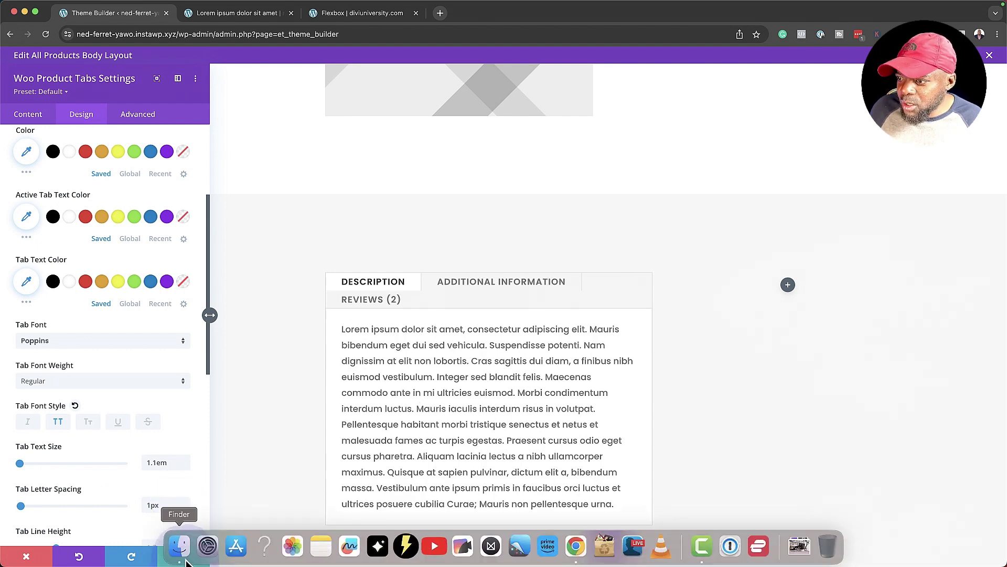
left_click(185, 556)
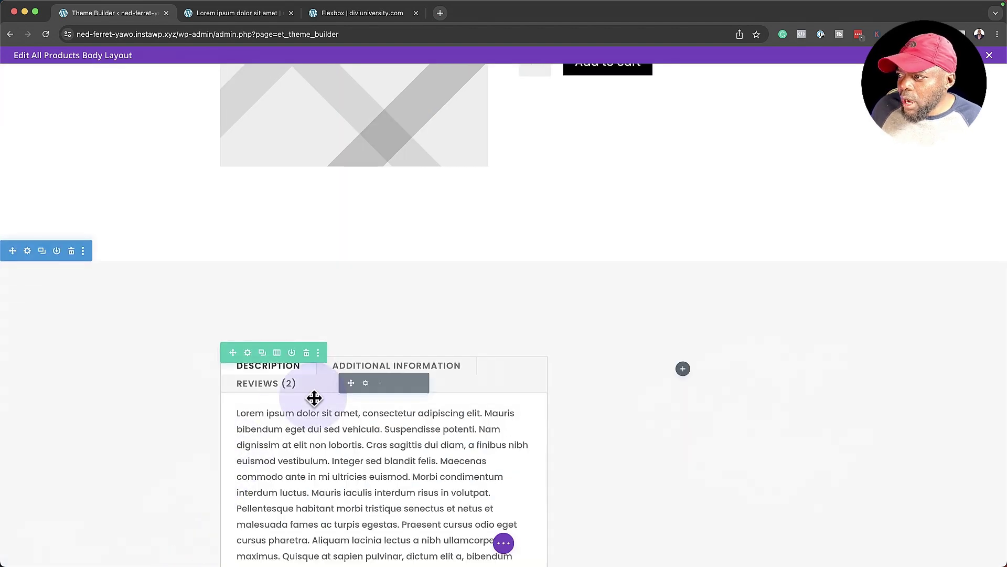
- Change the tabs row to three-quarter and one-quarter columns and add a Testimonial module to the narrow column
left_click(278, 353)
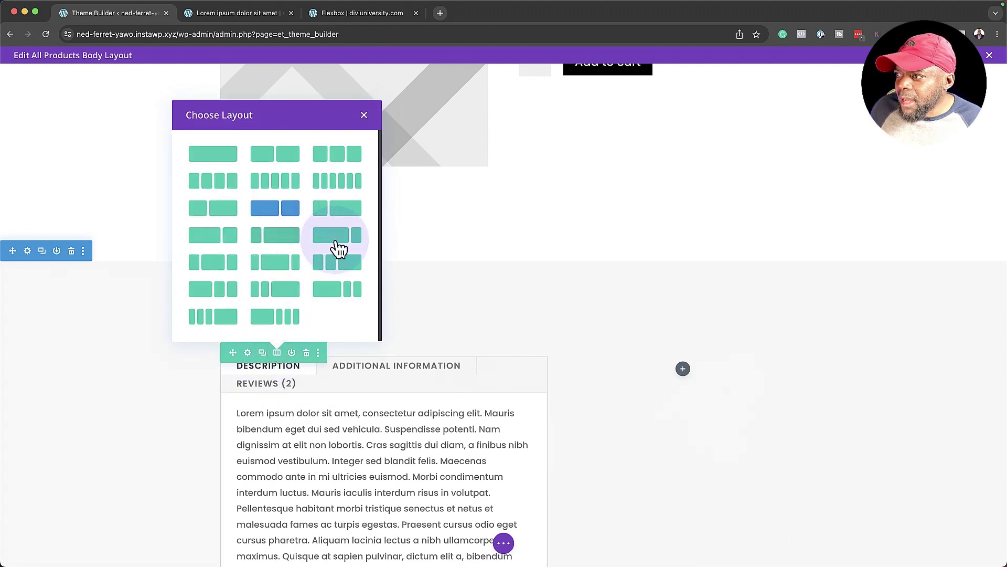
left_click(344, 243)
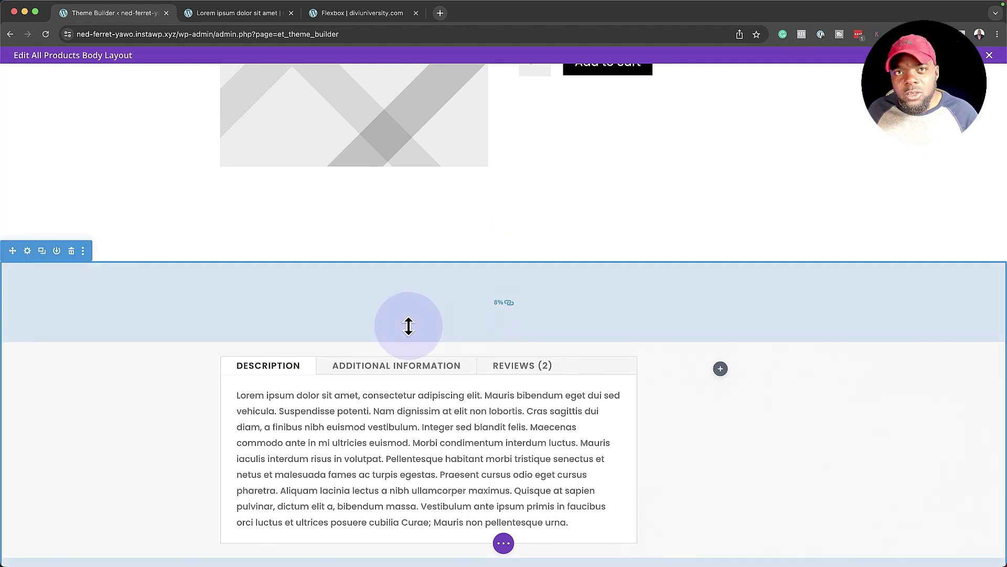
left_click(720, 368)
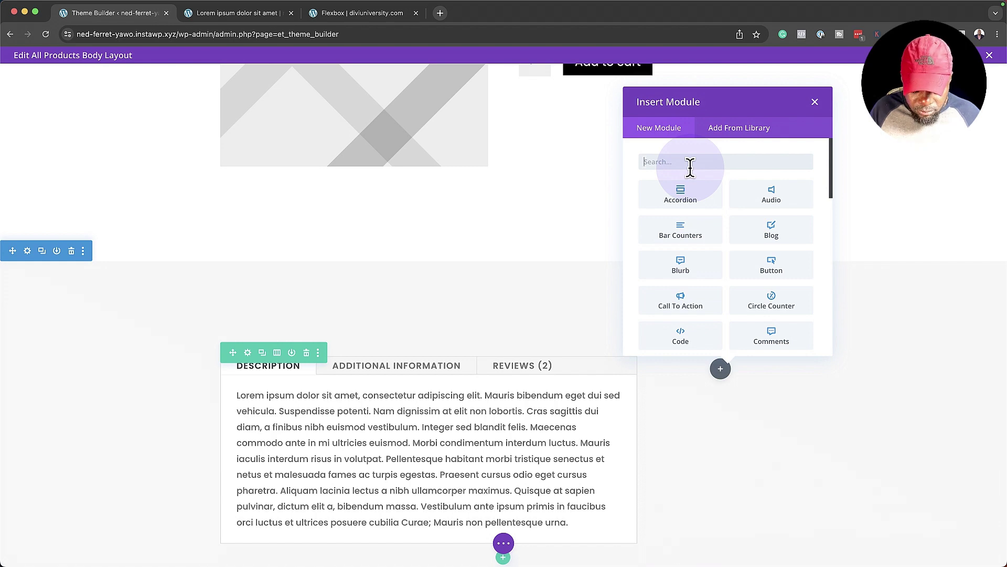
type("tex")
left_click(701, 195)
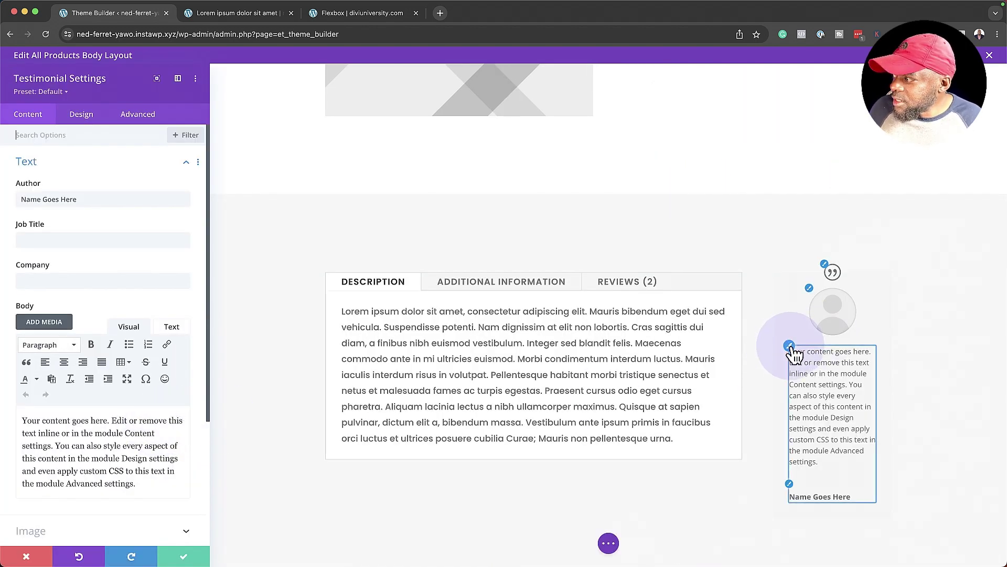
- Set the testimonial's body font to Poppins and its body text size to 1em
left_click(790, 346)
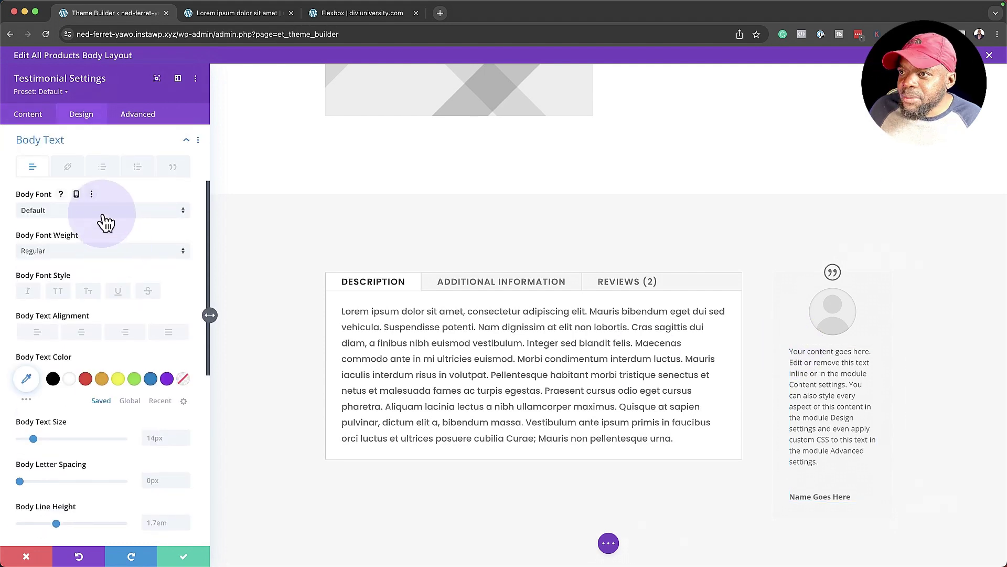
left_click(101, 212)
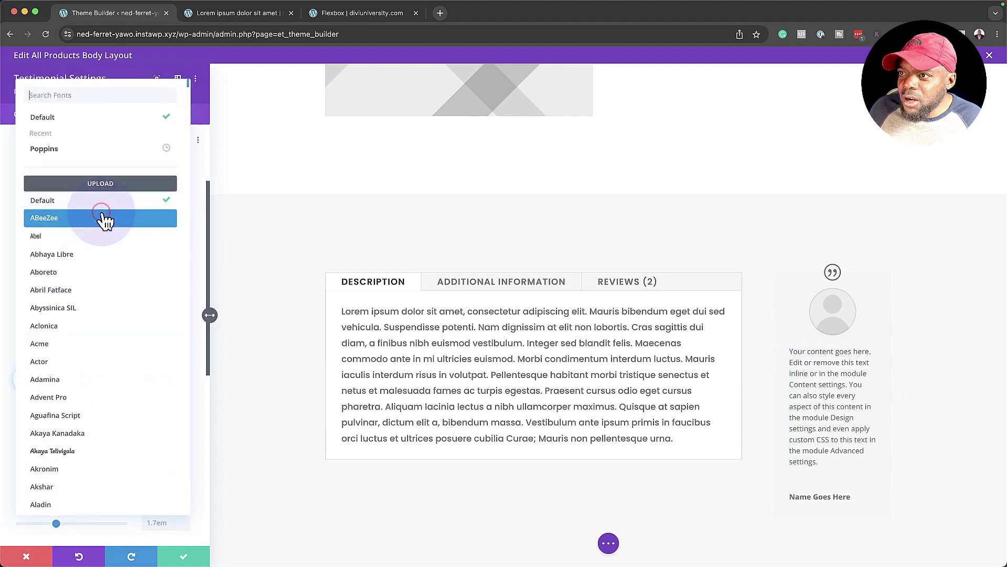
left_click(89, 149)
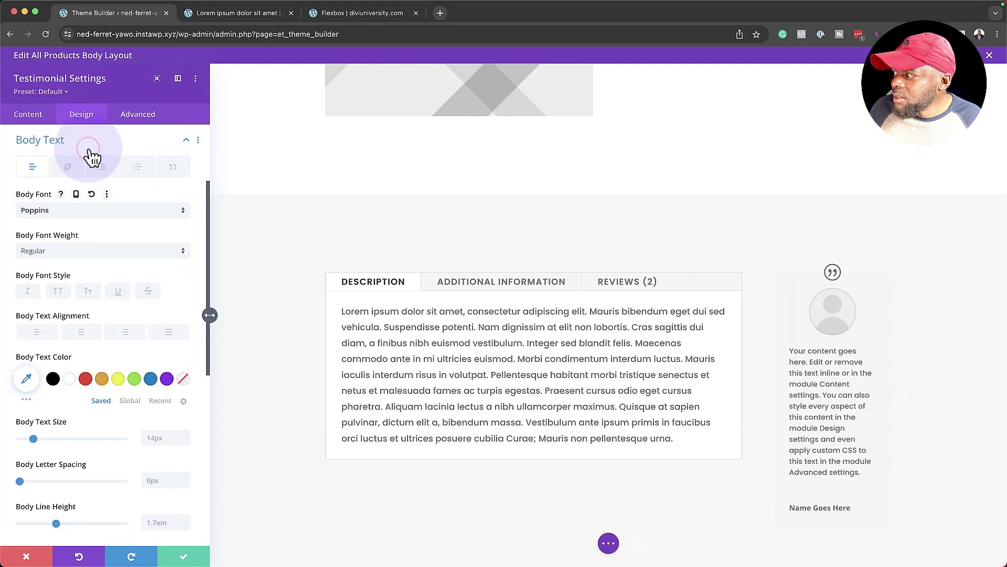
left_click(149, 438)
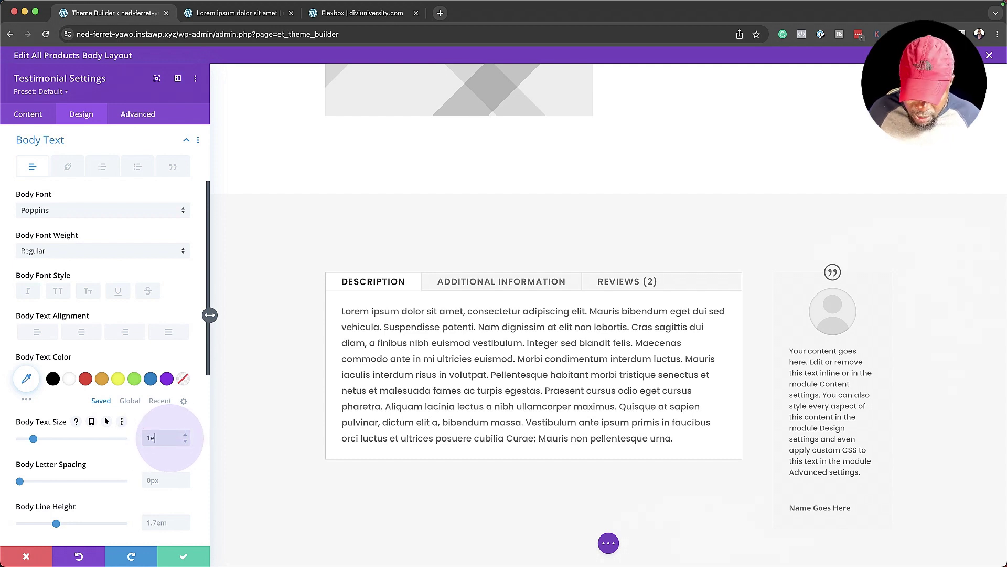
type("1em")
scroll(157, 457, "down", 5)
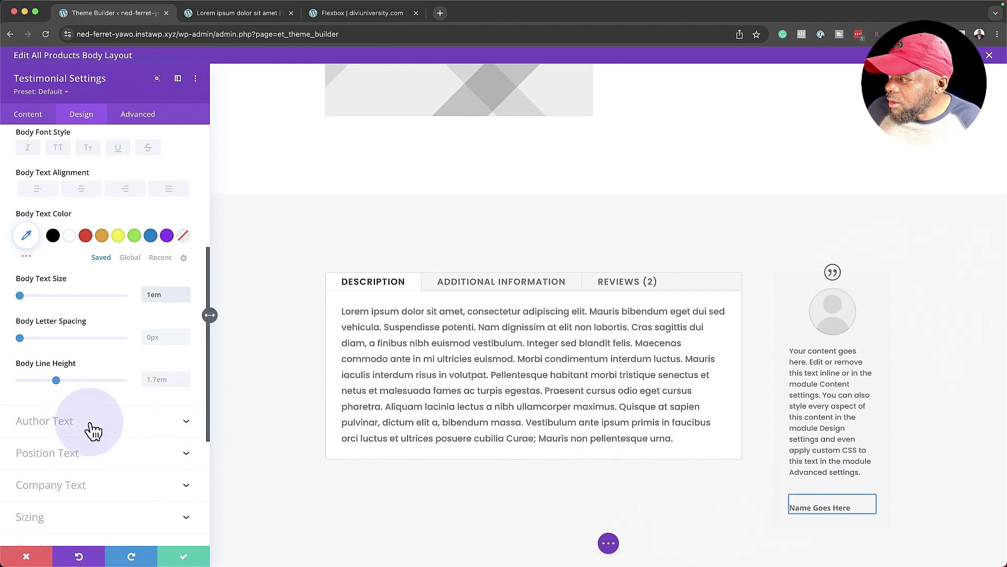
- Turn off the testimonial's quote icon and save the module
scroll(95, 425, "up", 10)
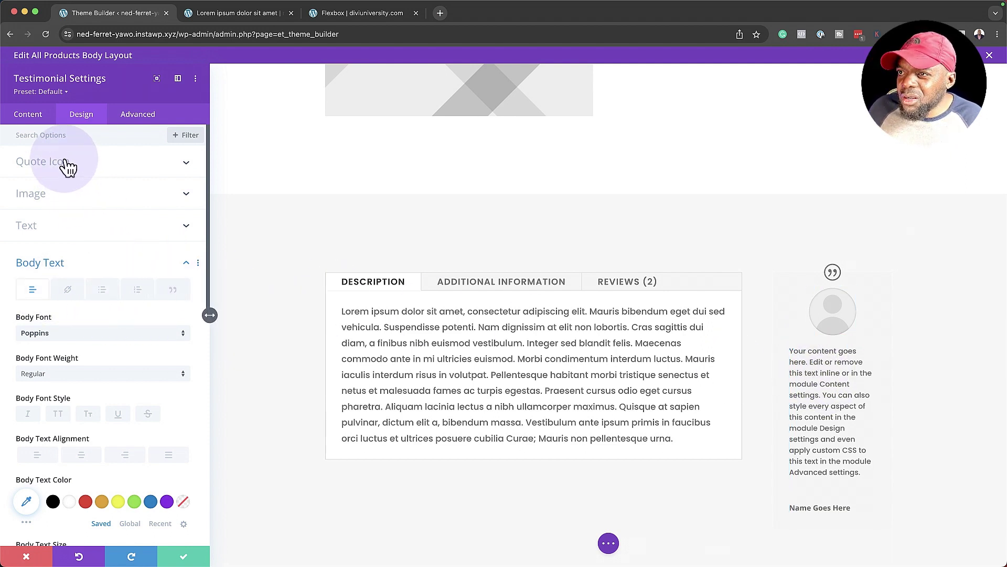
left_click(39, 116)
left_click(42, 223)
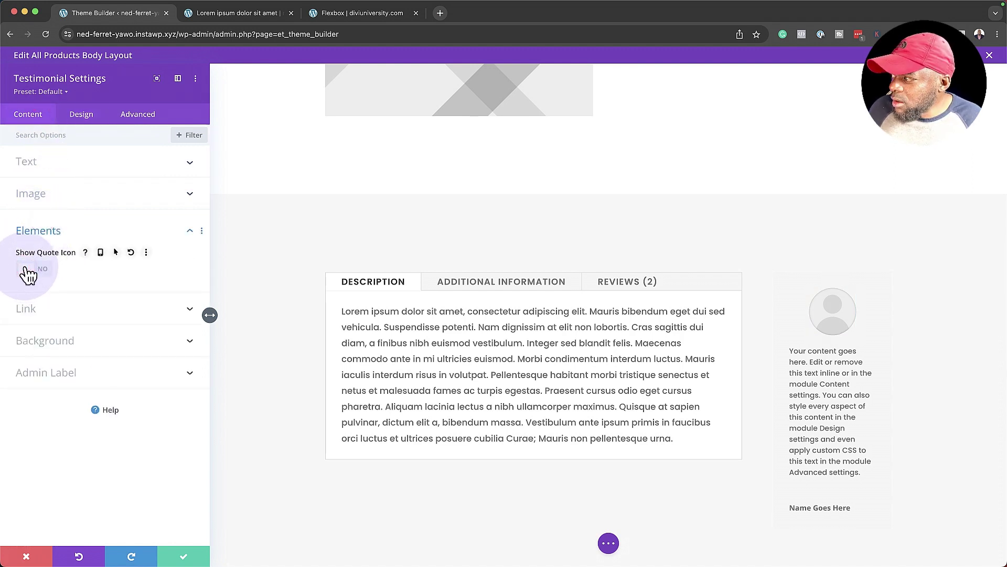
left_click(187, 554)
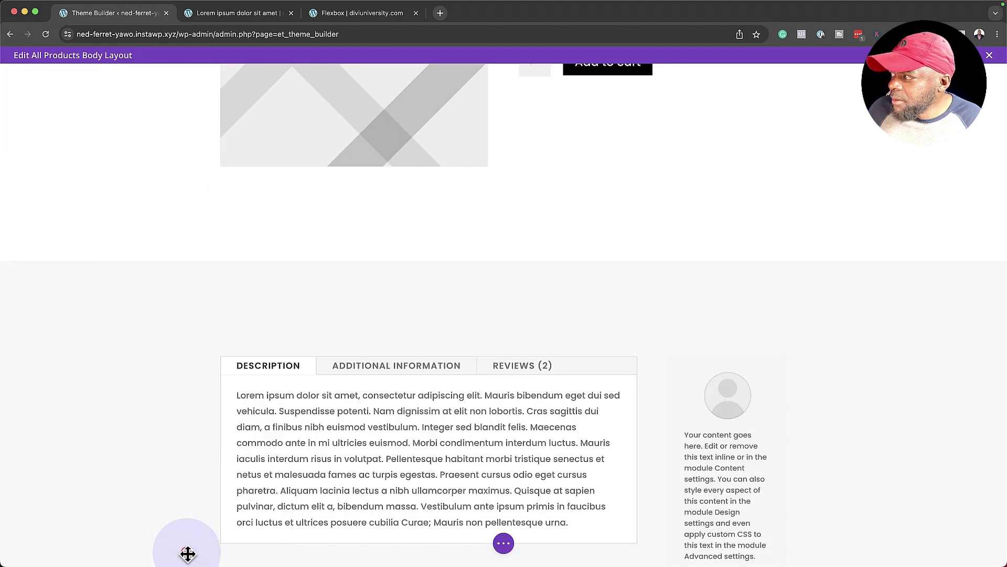
- Set the maximum width of the row holding the product tabs and testimonial to 80%, and save it
mouse_move(294, 353)
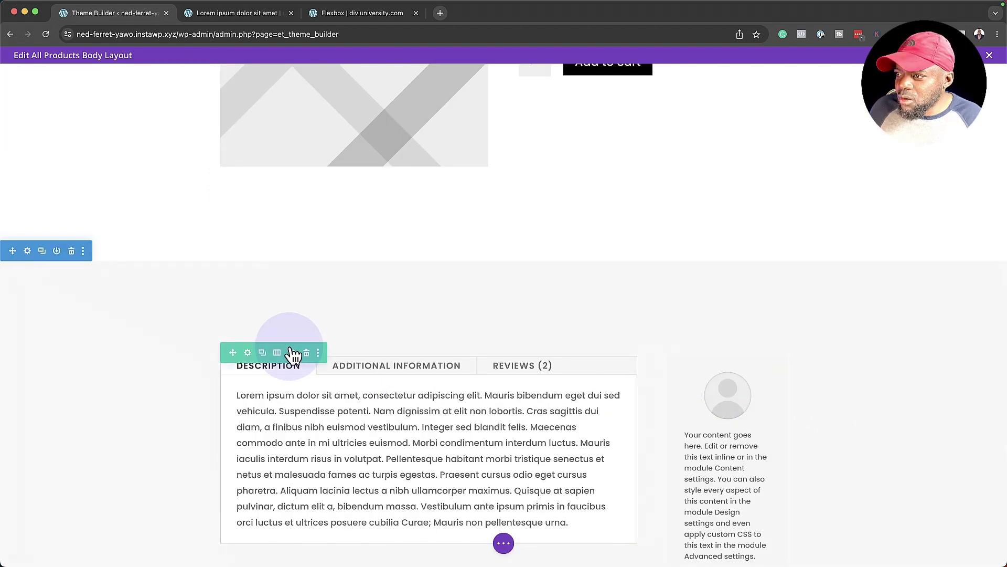
left_click(248, 352)
left_click(92, 118)
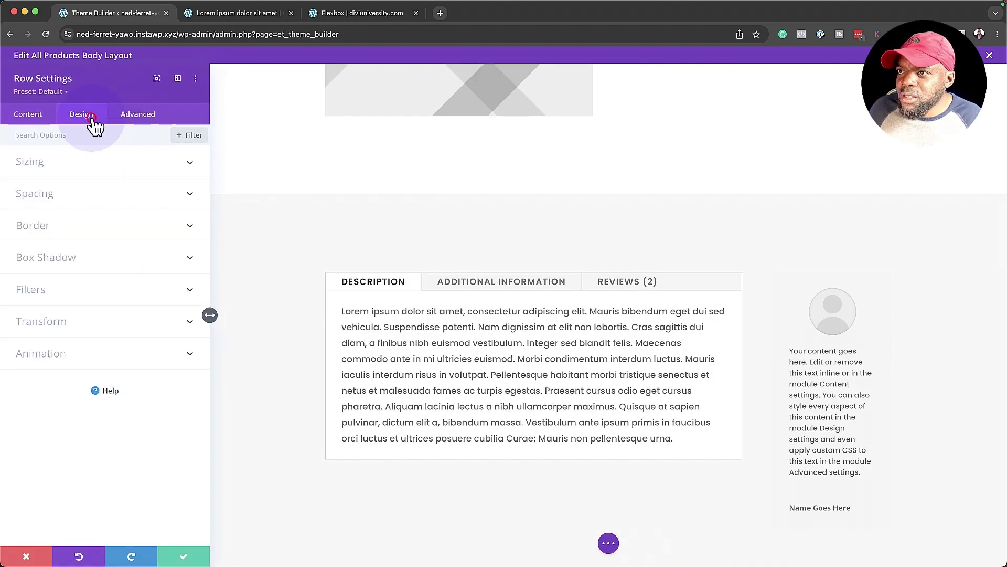
left_click(73, 169)
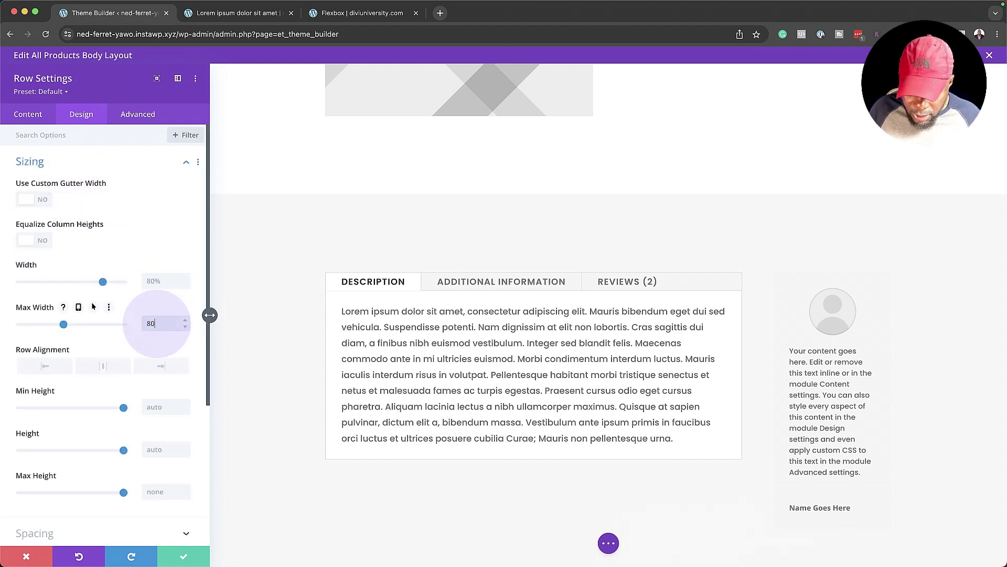
left_click(166, 322)
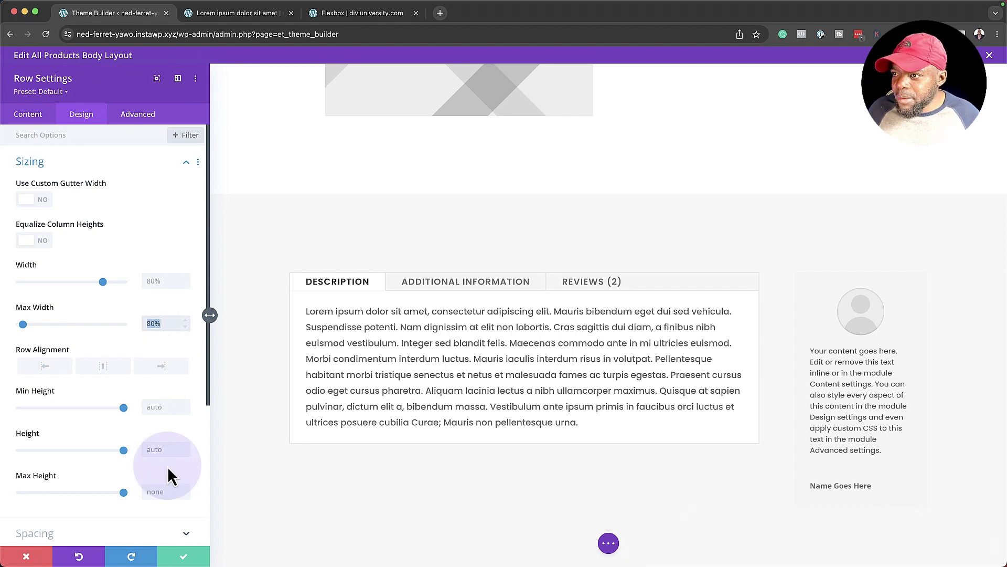
left_click(184, 556)
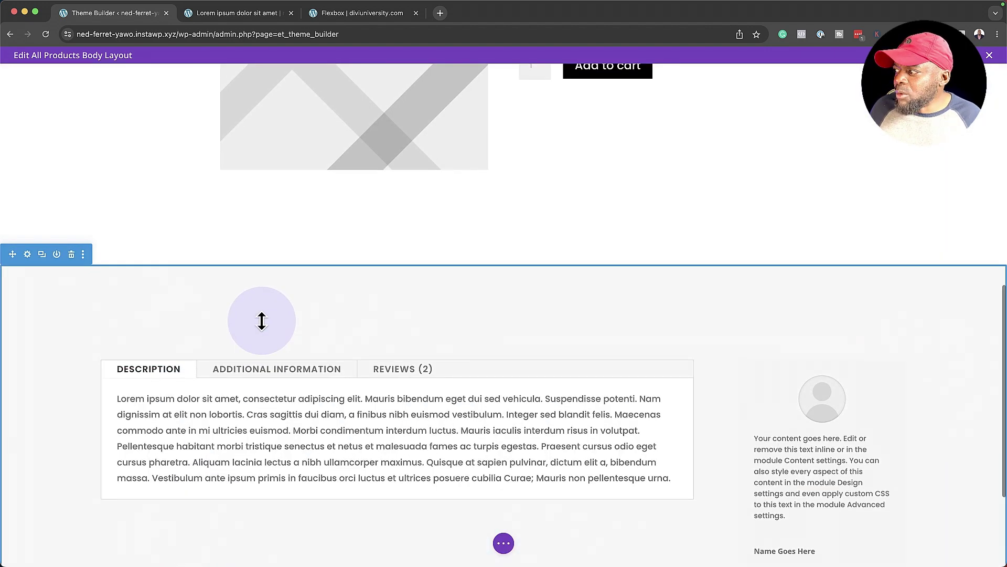
- Set the maximum width of the row holding the product image and details to 80%, and save the row
scroll(262, 322, "up", 5)
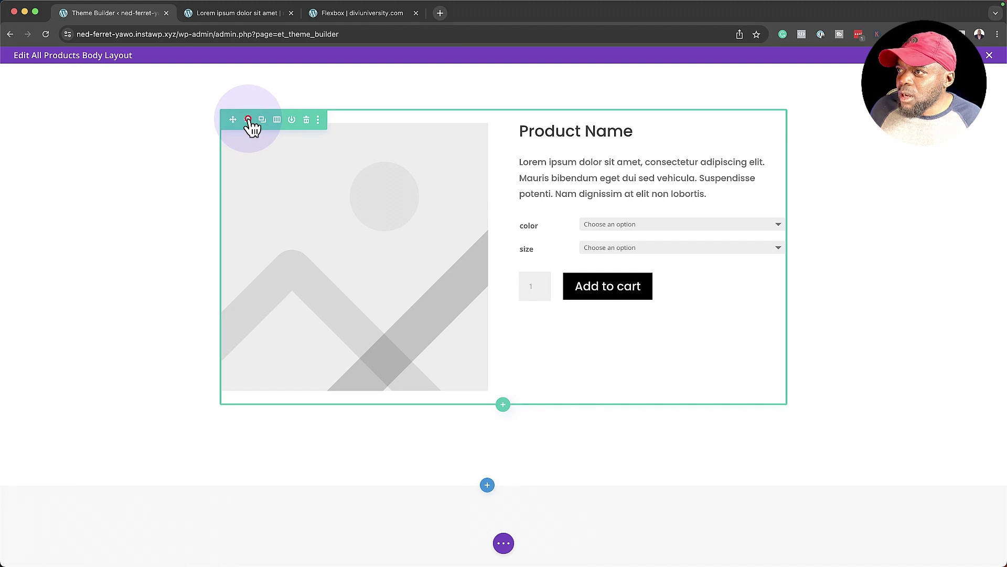
left_click(249, 120)
left_click(90, 116)
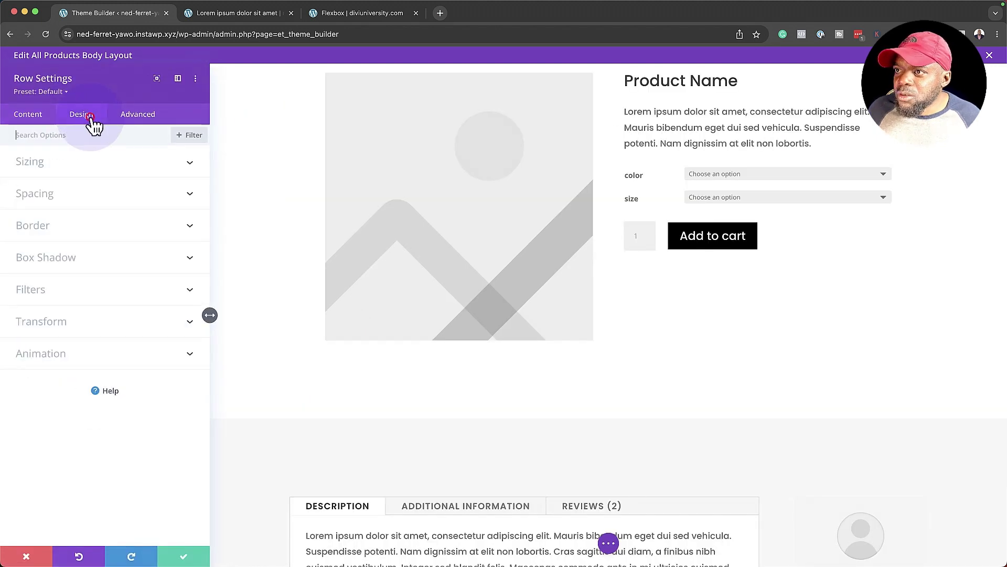
left_click(65, 167)
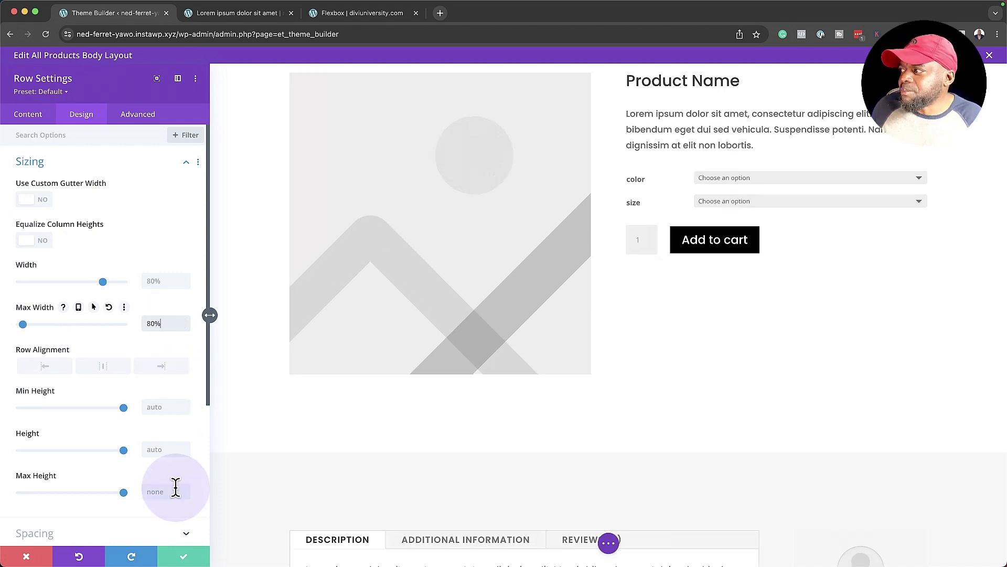
left_click(182, 556)
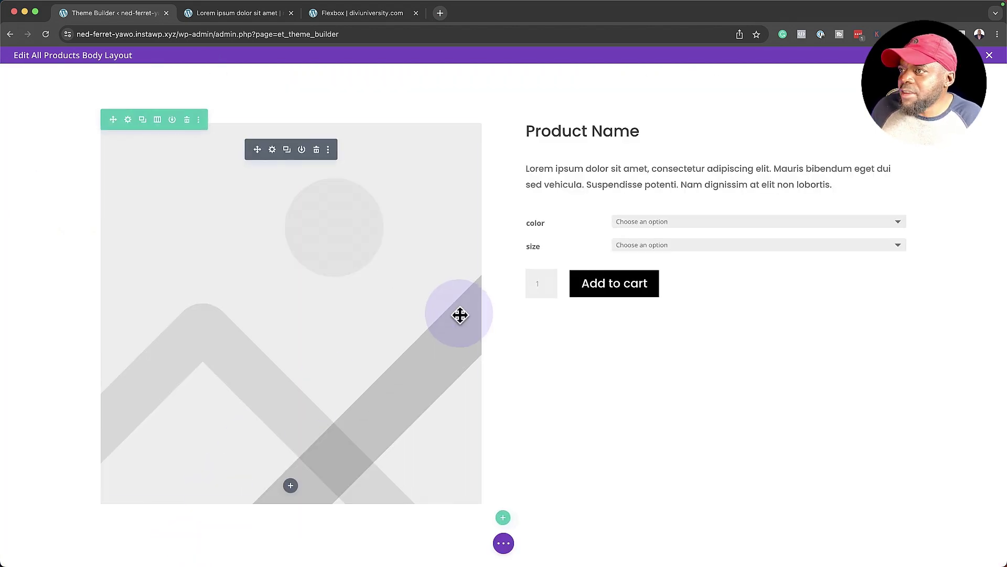
- Review the sections of the product template, save the body layout and close its editor
scroll(643, 352, "up", 5)
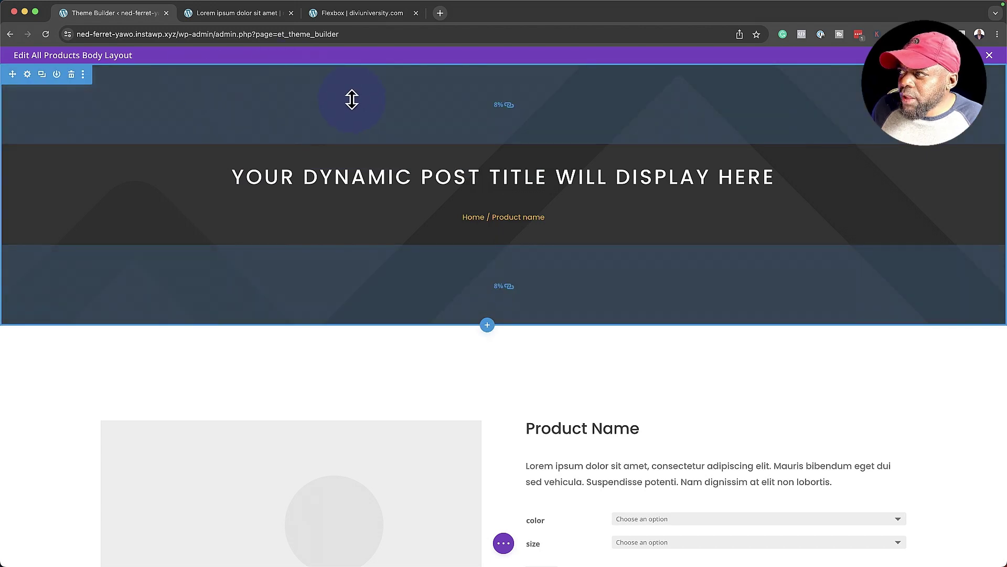
scroll(457, 372, "down", 6)
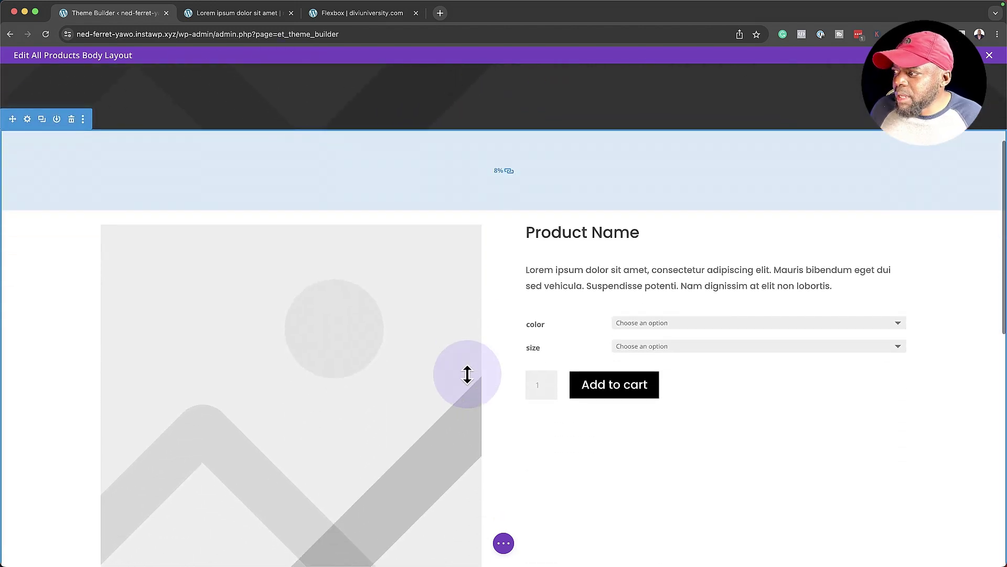
scroll(467, 374, "down", 10)
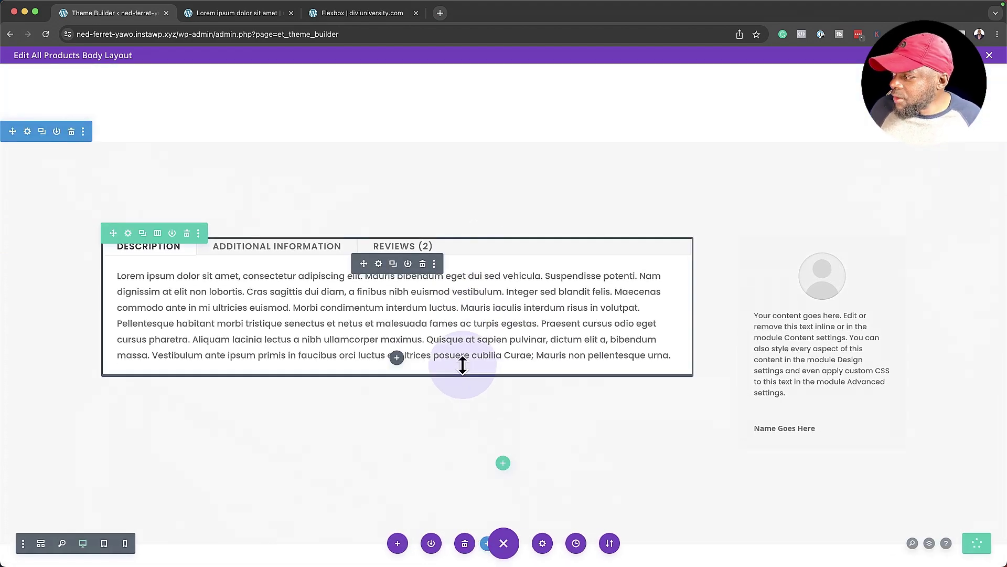
left_click(989, 56)
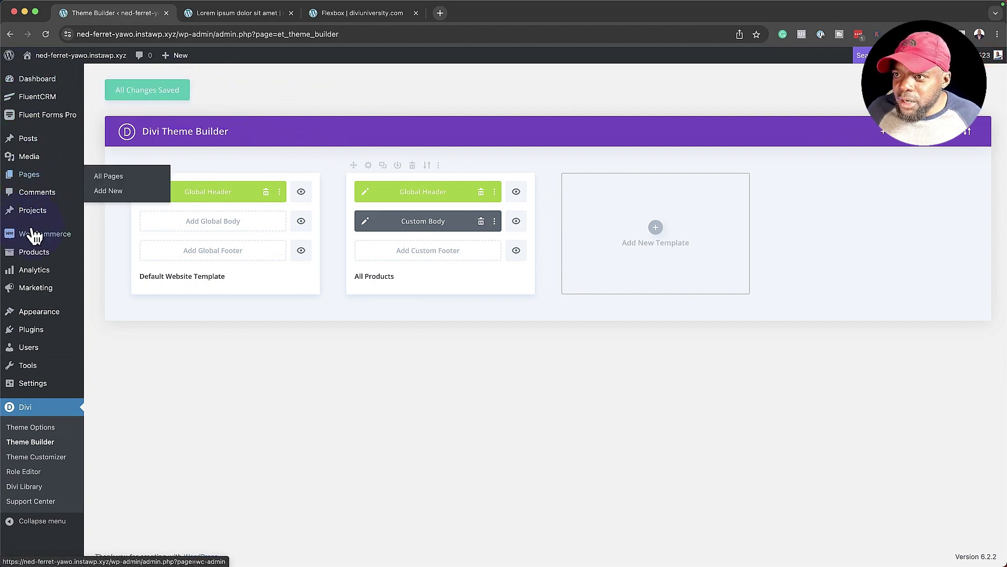
- View the product "dignissim pellentesque" in a new browser tab and examine its hero, product details, tabs and testimonial
mouse_move(40, 259)
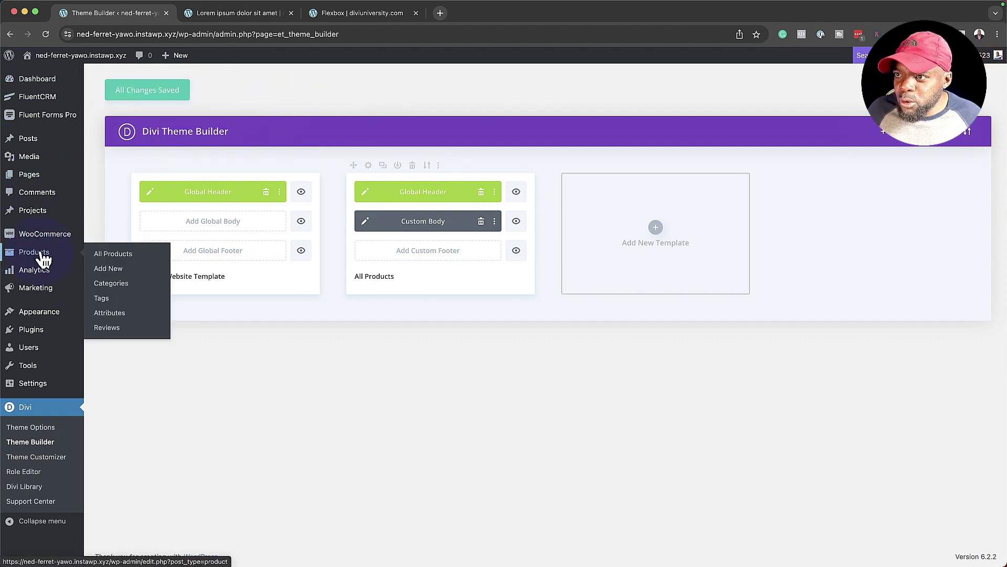
left_click(120, 255)
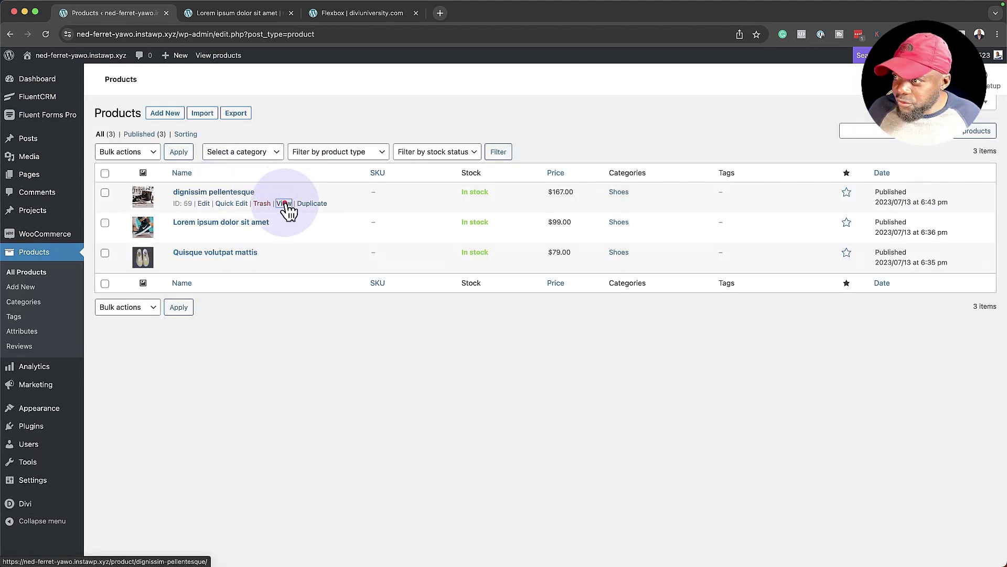
left_click(284, 203, "super")
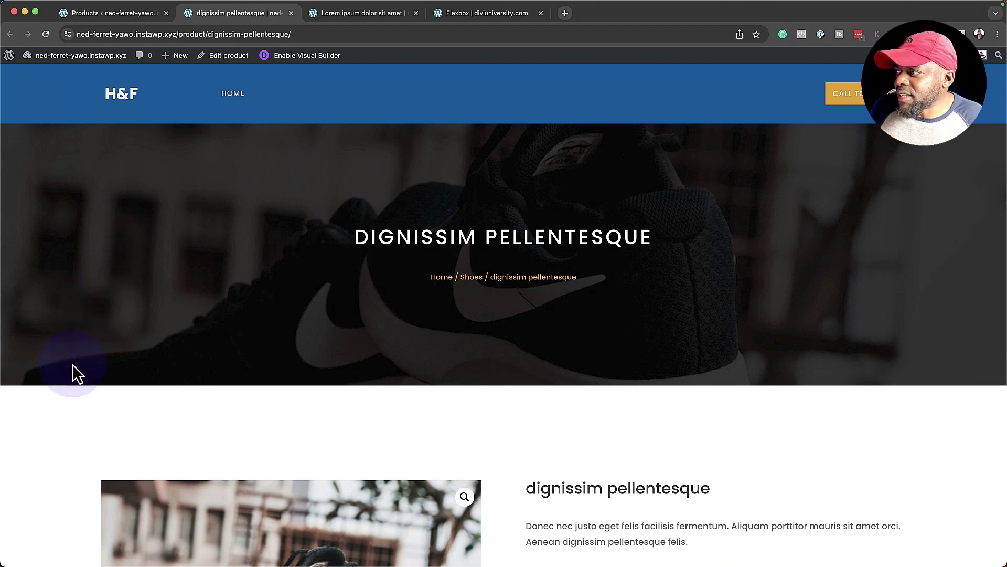
scroll(73, 364, "down", 2)
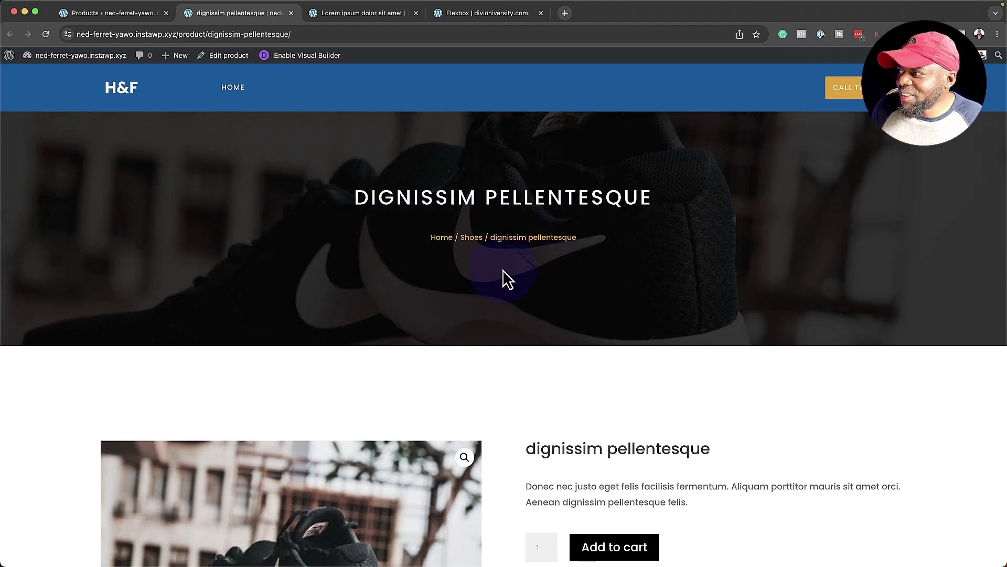
scroll(163, 417, "down", 5)
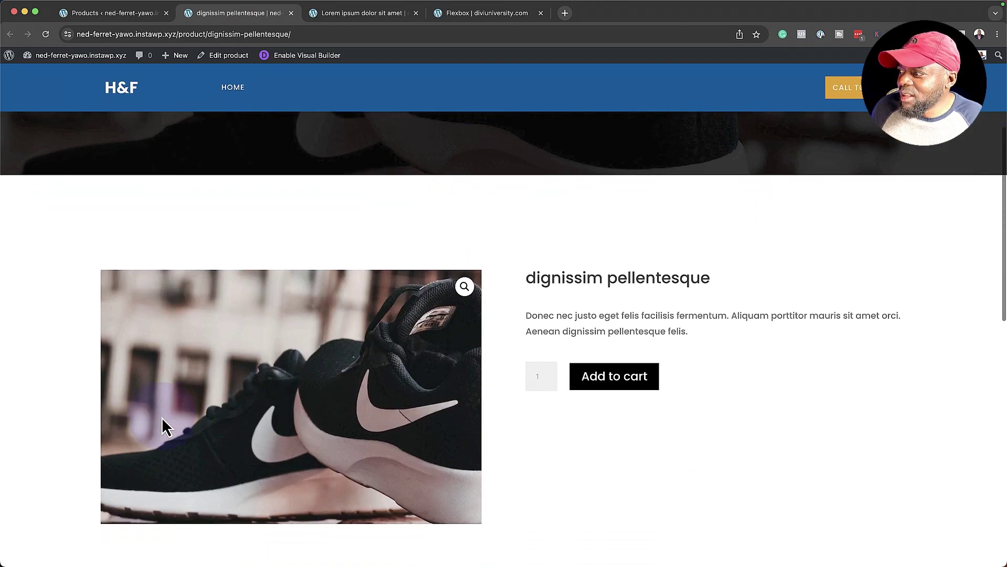
scroll(621, 472, "down", 8)
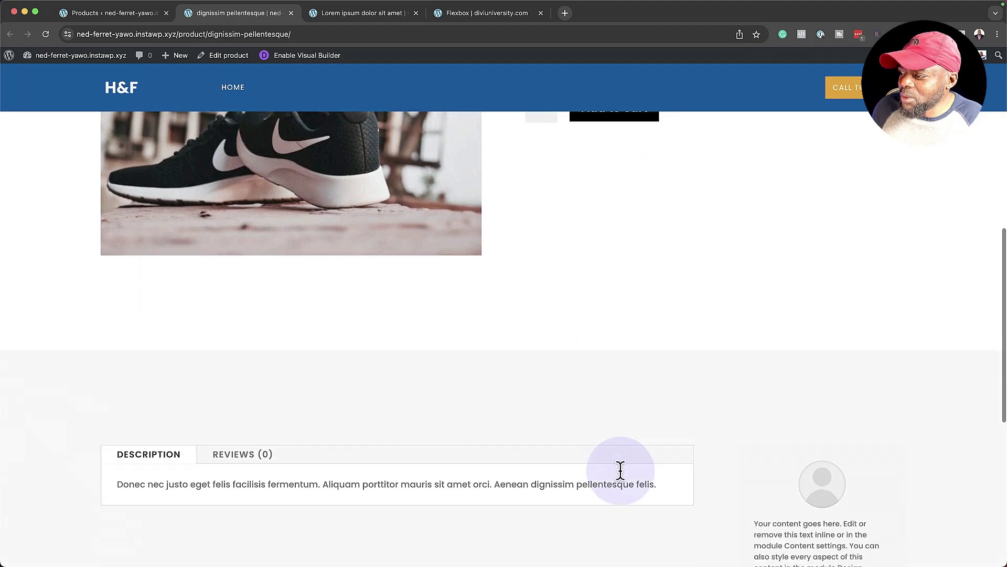
scroll(621, 472, "down", 3)
scroll(648, 483, "down", 2)
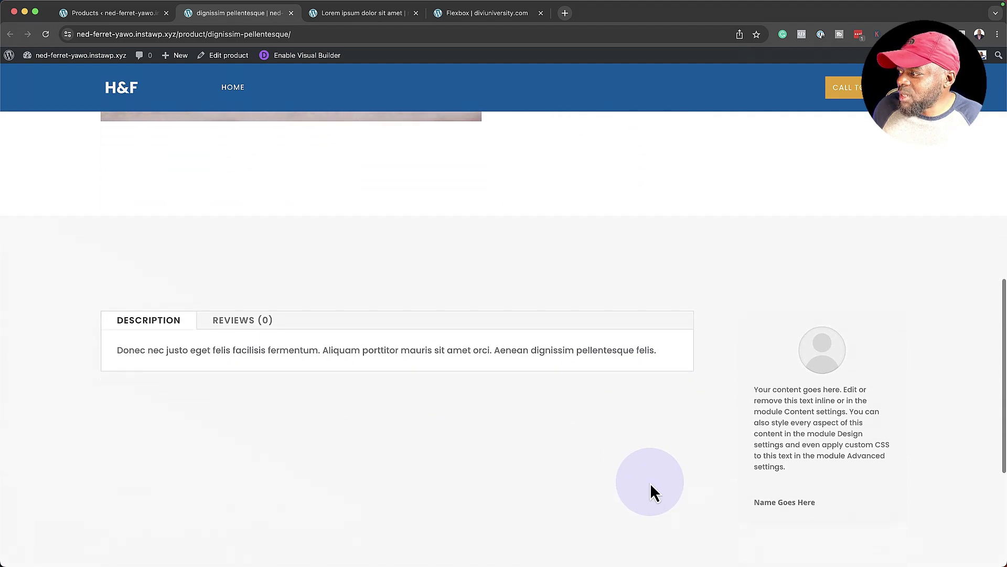
scroll(468, 452, "up", 9)
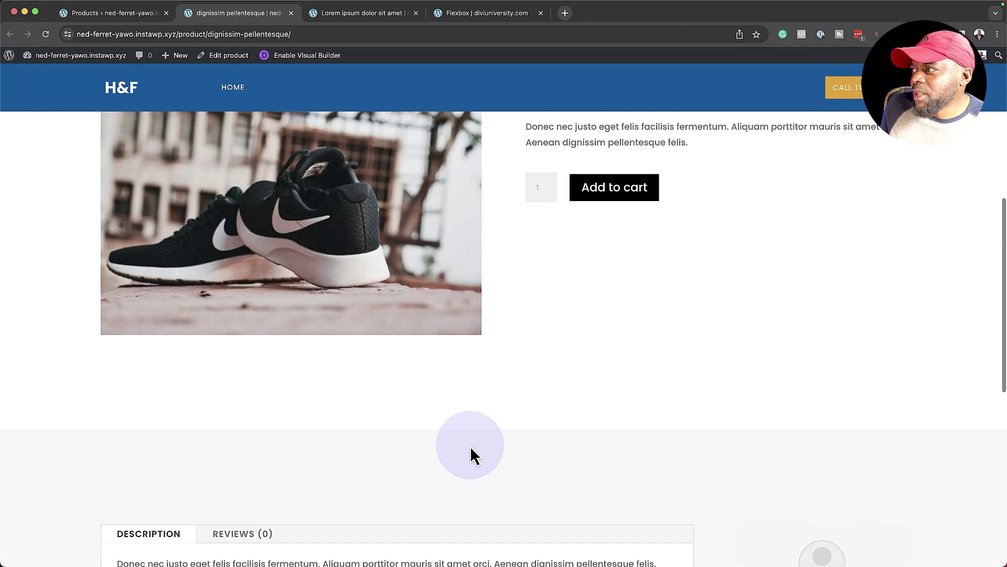
scroll(470, 446, "up", 12)
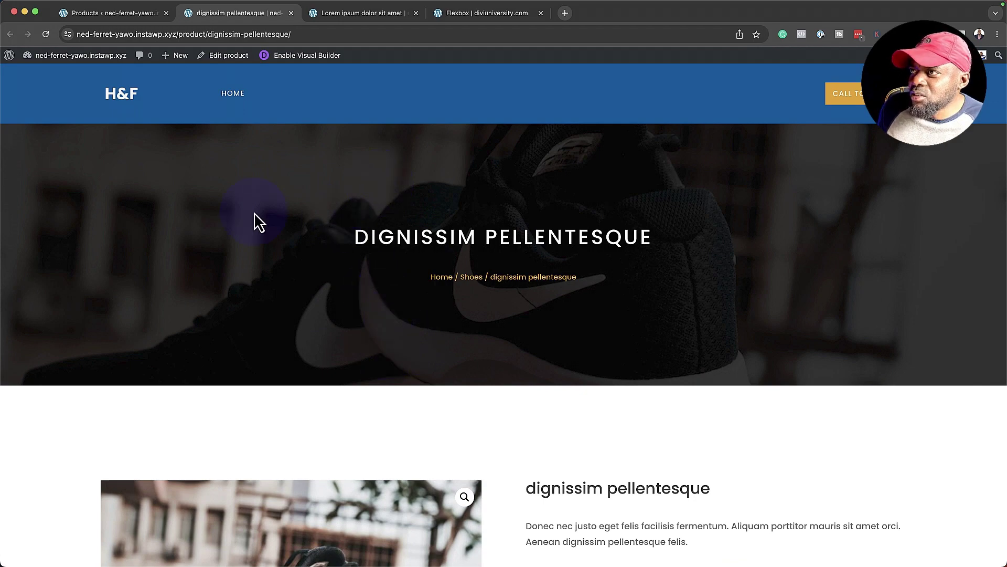
- Reopen the custom body of the All Products template for editing in the Divi Theme Builder
left_click(124, 12)
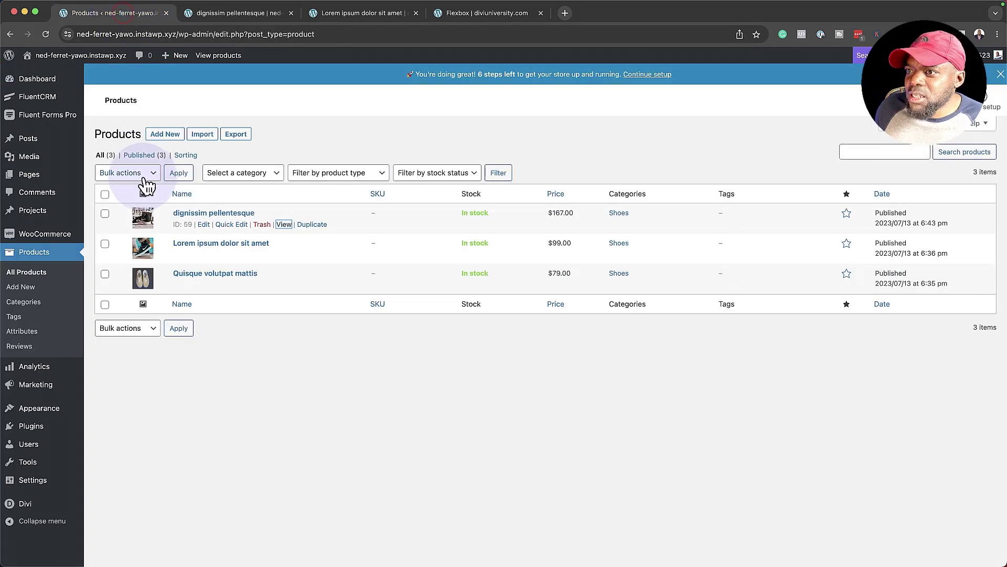
mouse_move(57, 491)
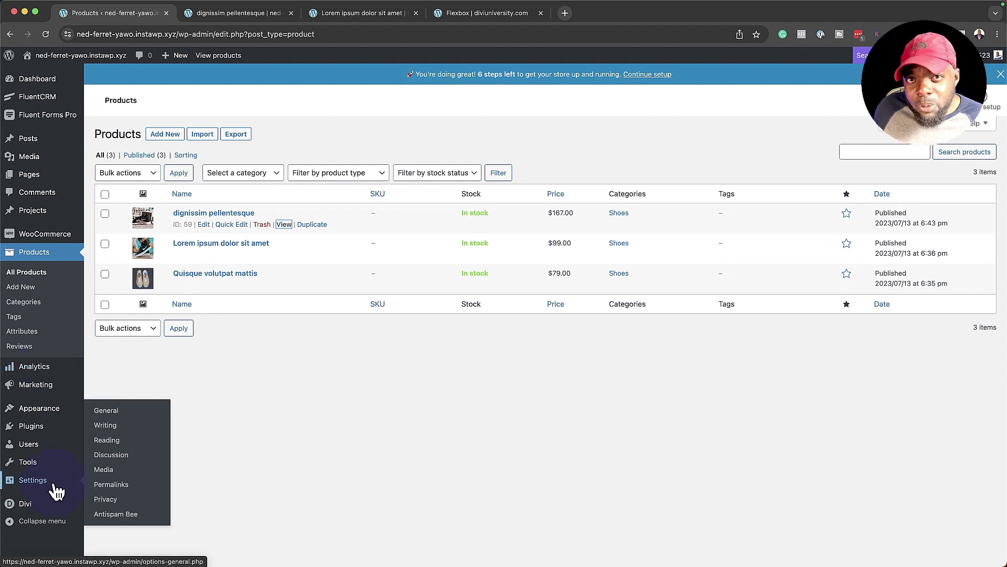
mouse_move(93, 493)
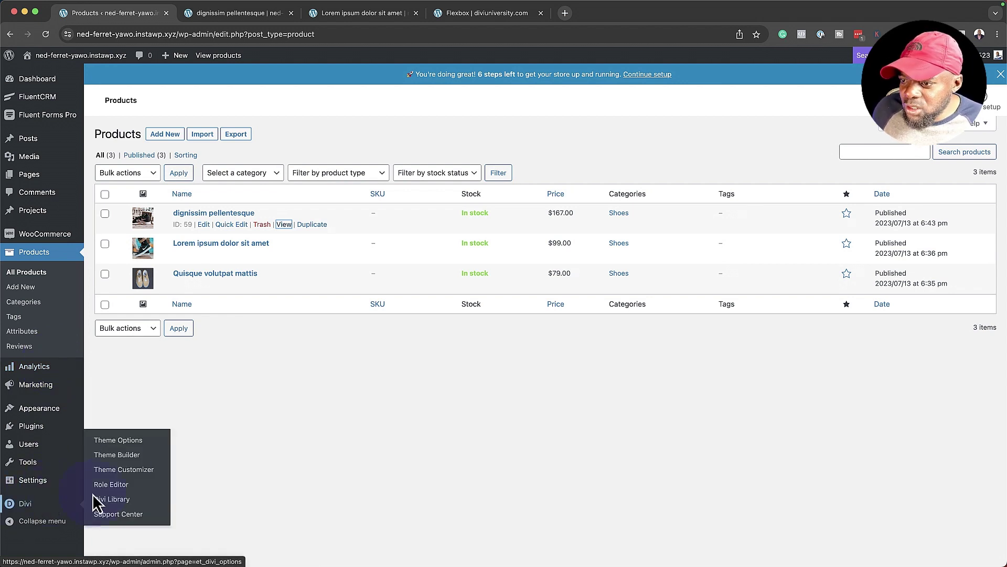
left_click(116, 456)
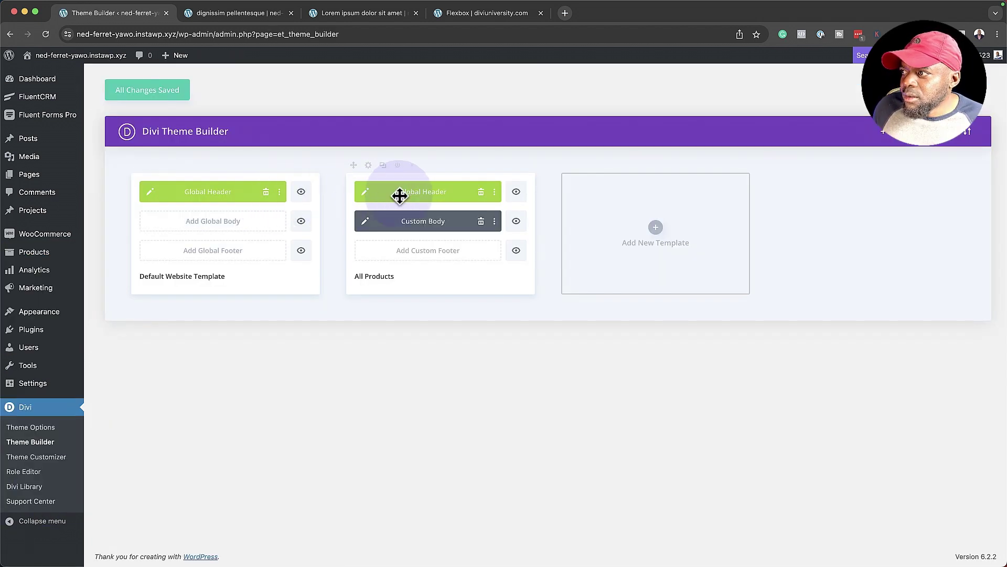
left_click(367, 223)
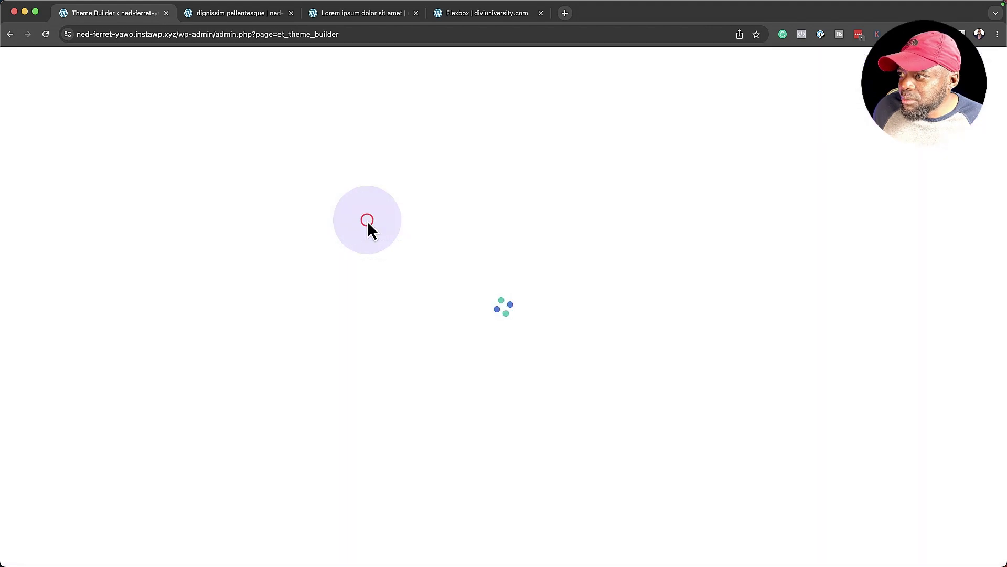
left_click(244, 12)
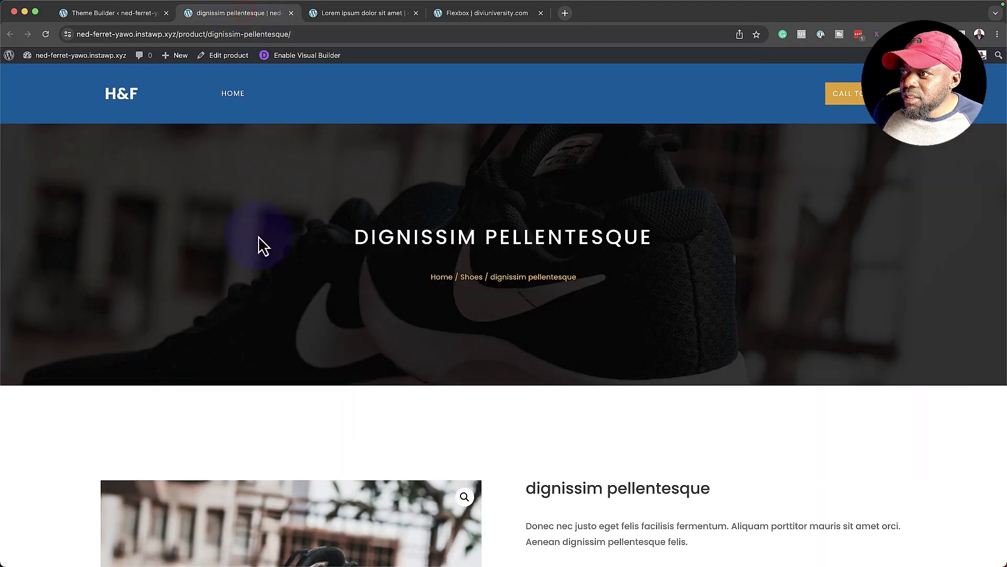
left_click(121, 12)
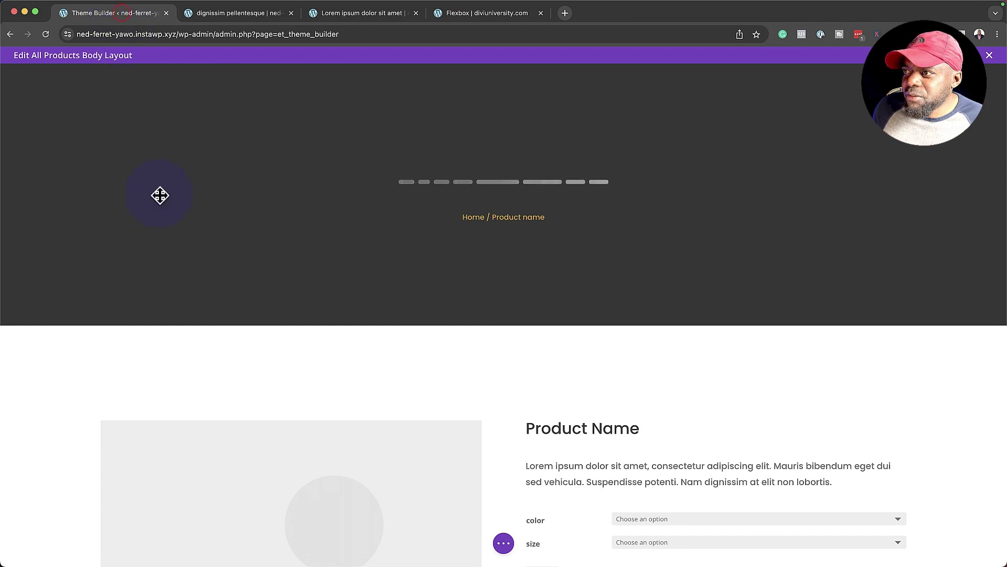
- Set the hero section's background colour to rgba(0,0,0,0.8)
left_click(76, 153)
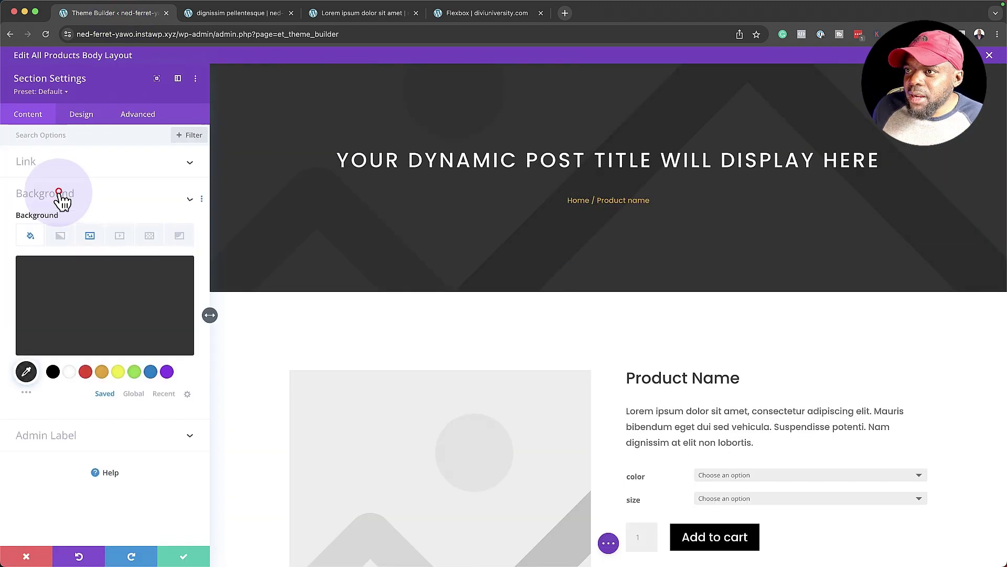
left_click(69, 303)
left_click_drag(182, 294, 183, 298)
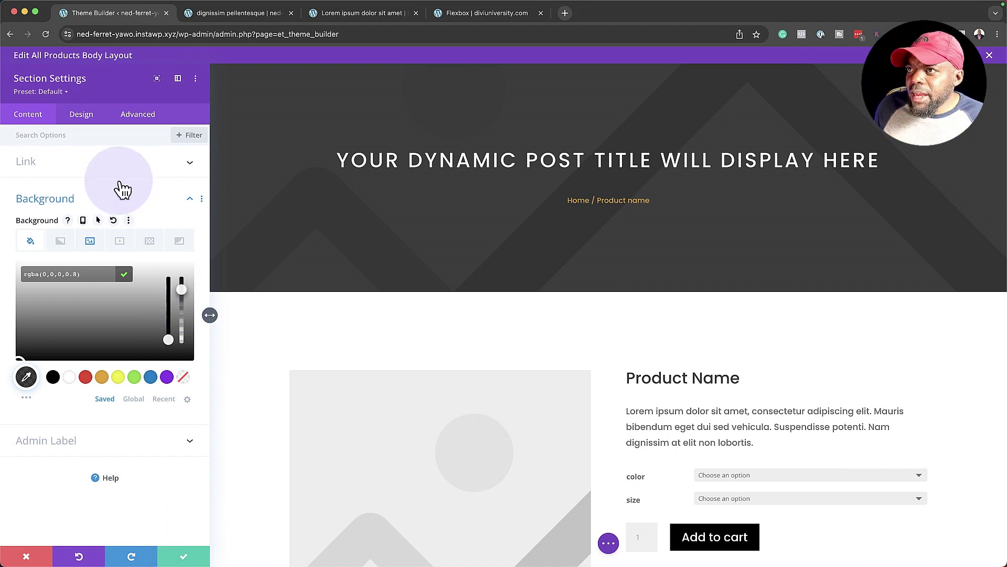
- Set the hero section's top and bottom padding to 10%, then save the section and the layout
left_click(84, 114)
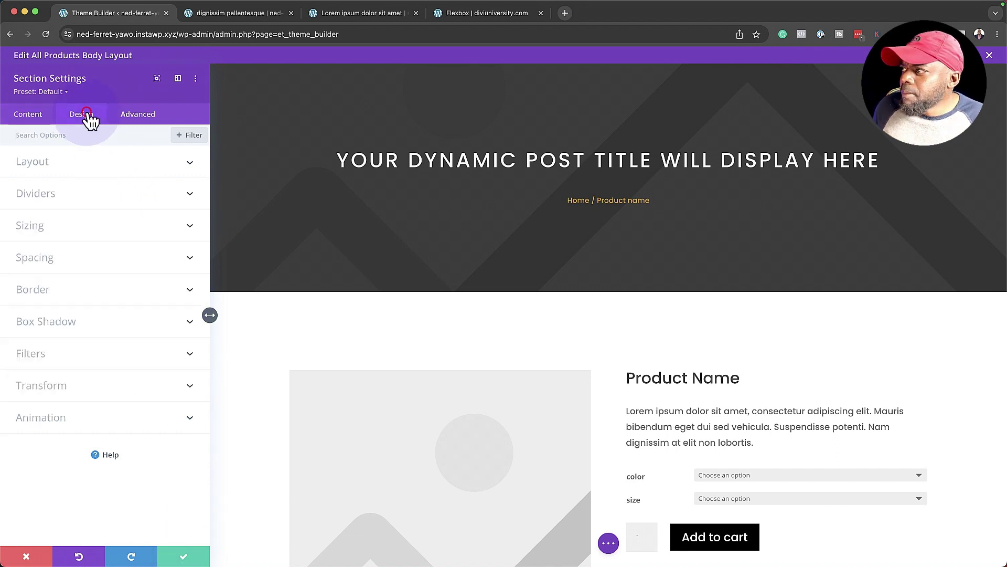
left_click(55, 259)
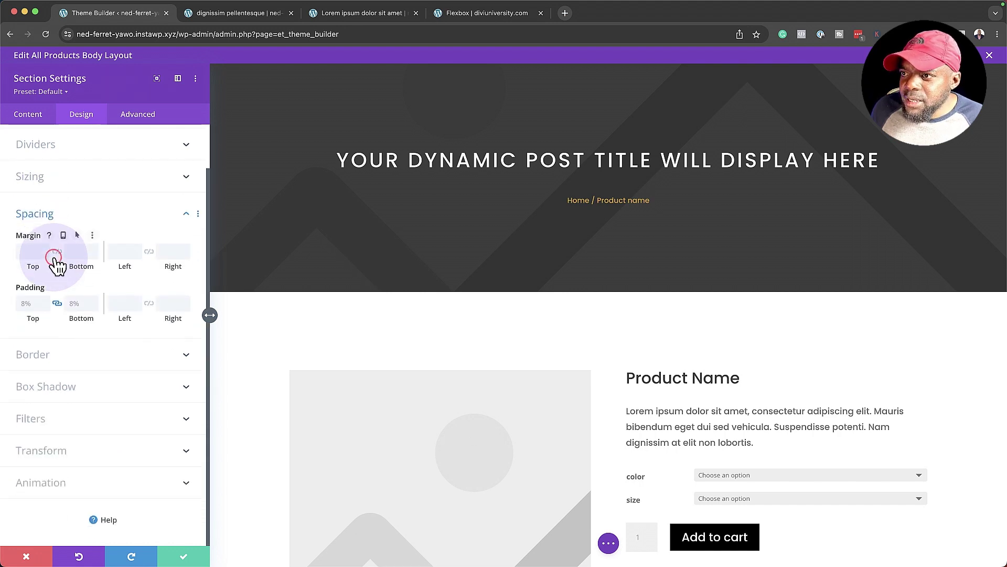
left_click(95, 301)
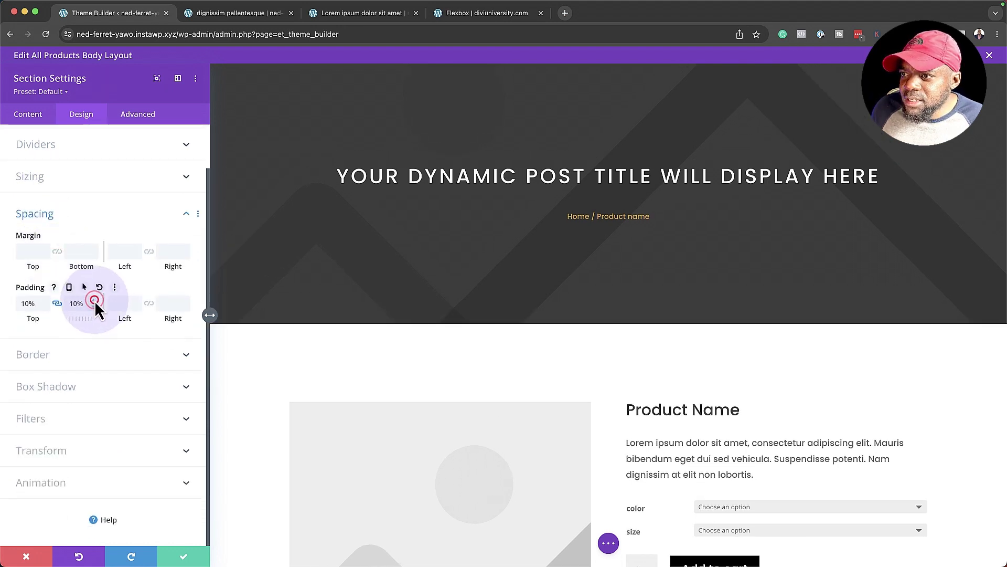
left_click(185, 556)
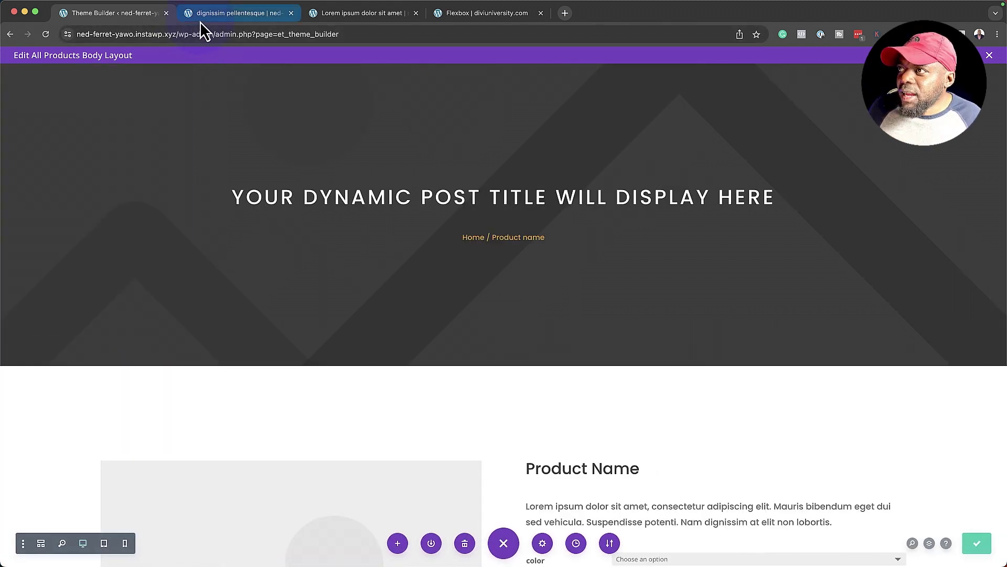
- Reload the dignissim pellentesque product page and examine the updated hero and the rest of the page down to the footer
left_click(201, 16)
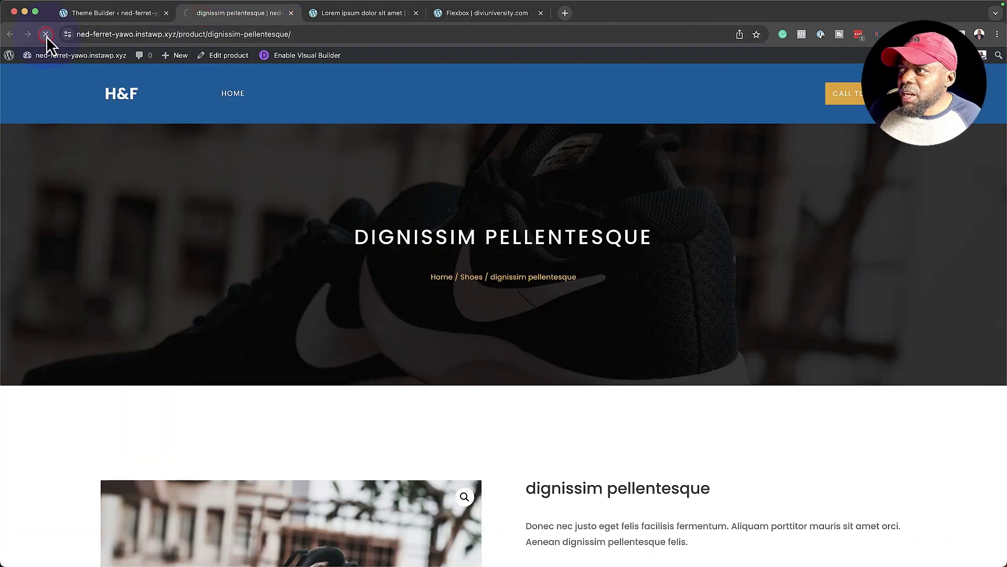
scroll(205, 356, "down", 1)
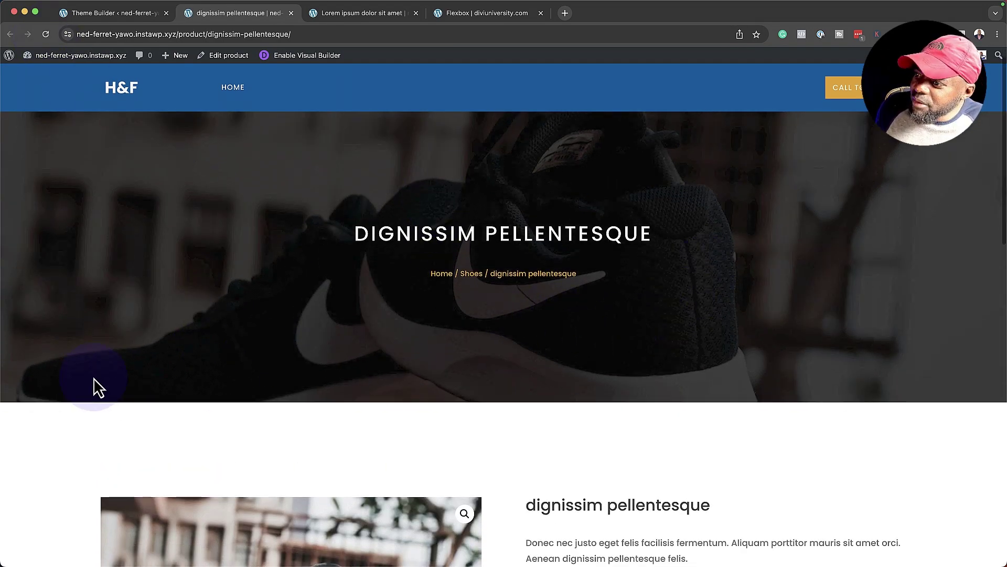
scroll(94, 378, "down", 3)
scroll(52, 392, "down", 3)
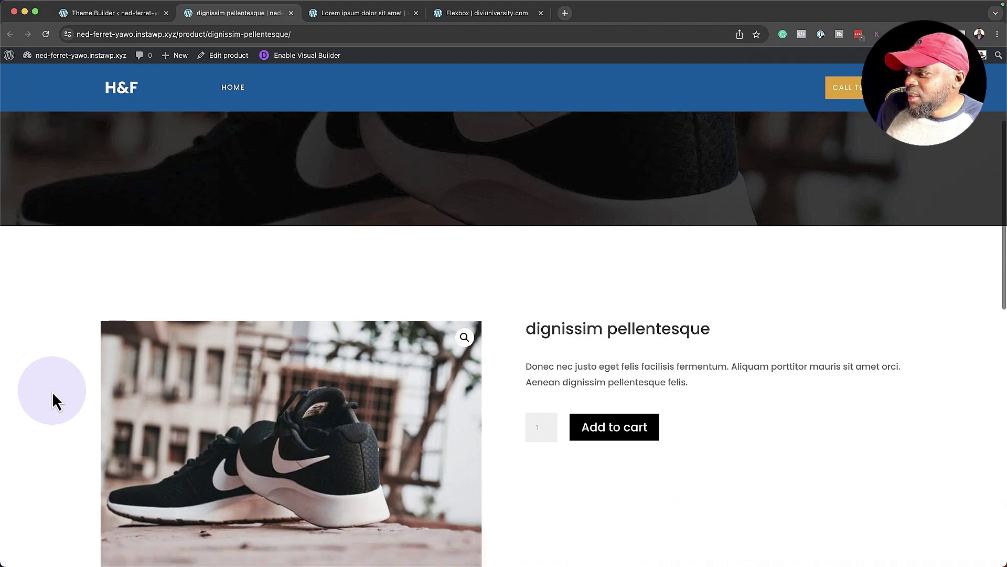
scroll(784, 455, "down", 5)
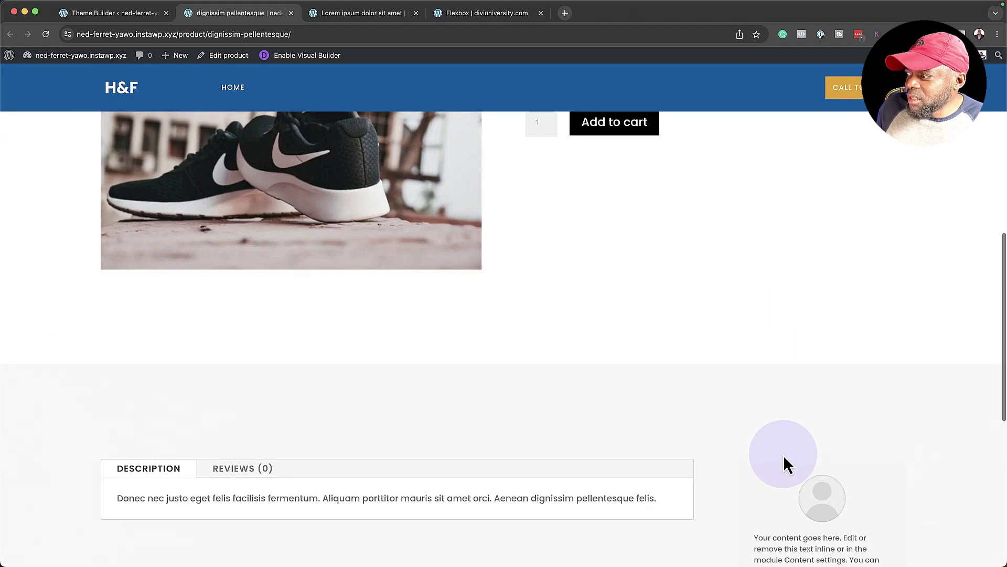
scroll(785, 462, "down", 4)
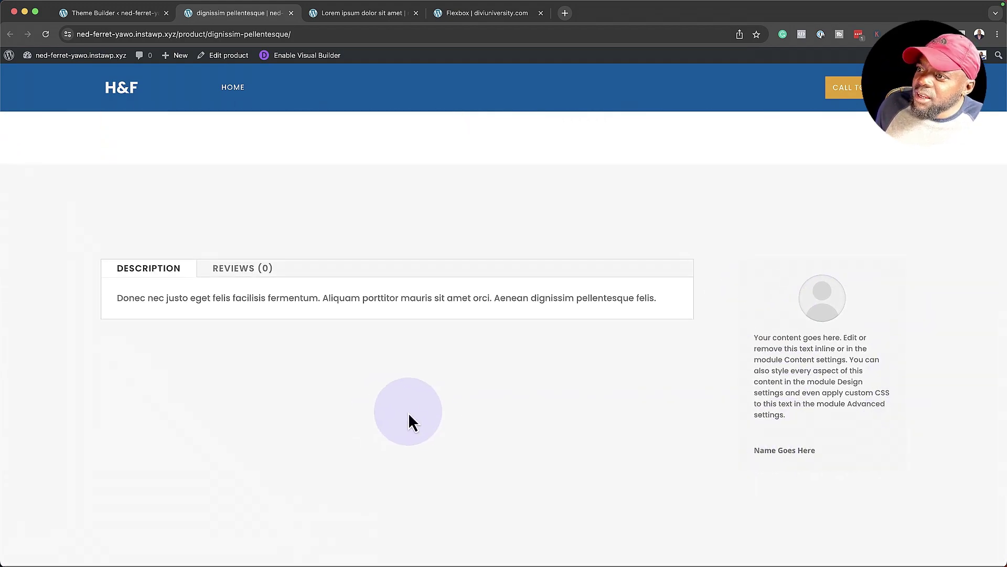
scroll(418, 423, "down", 4)
scroll(541, 364, "up", 9)
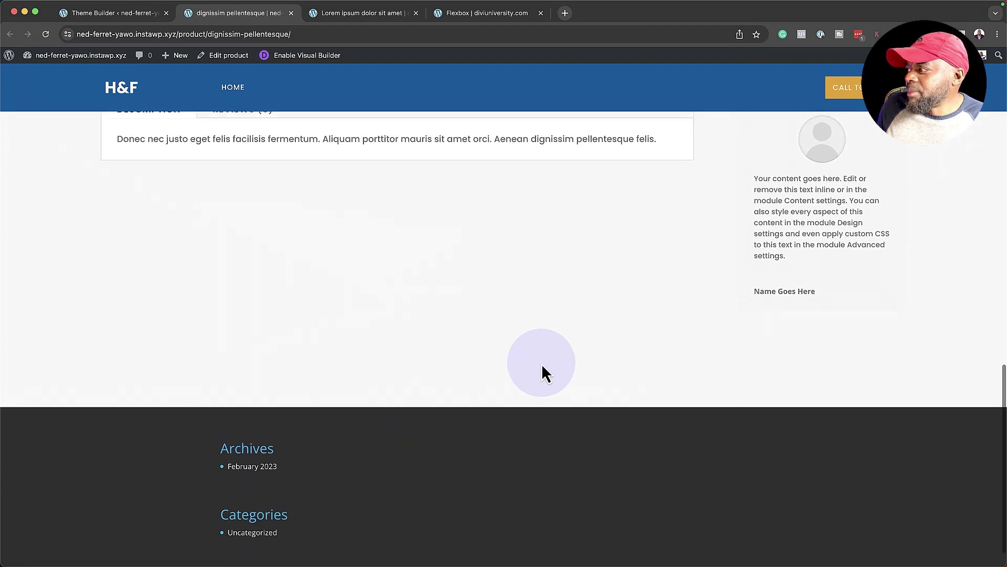
scroll(543, 365, "up", 10)
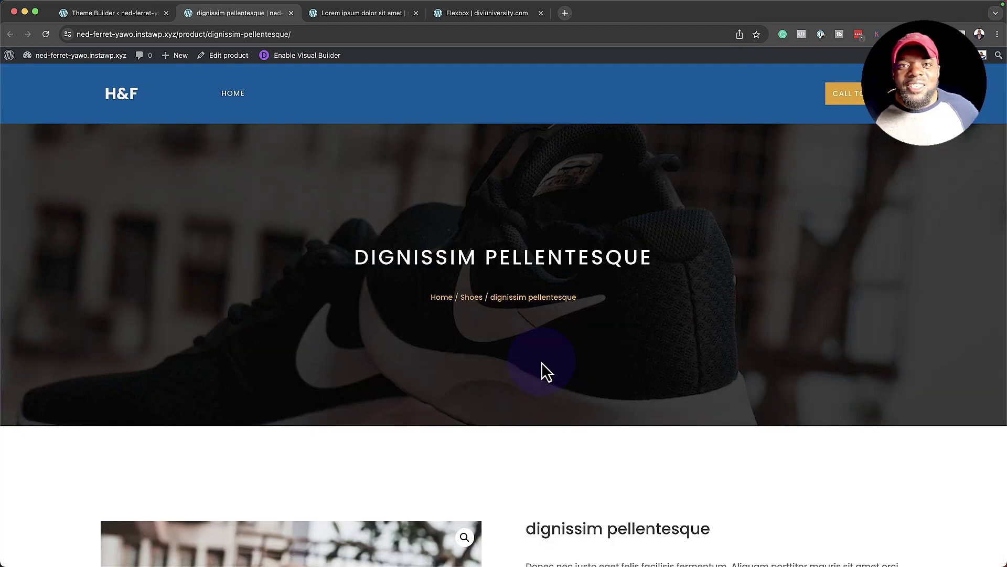